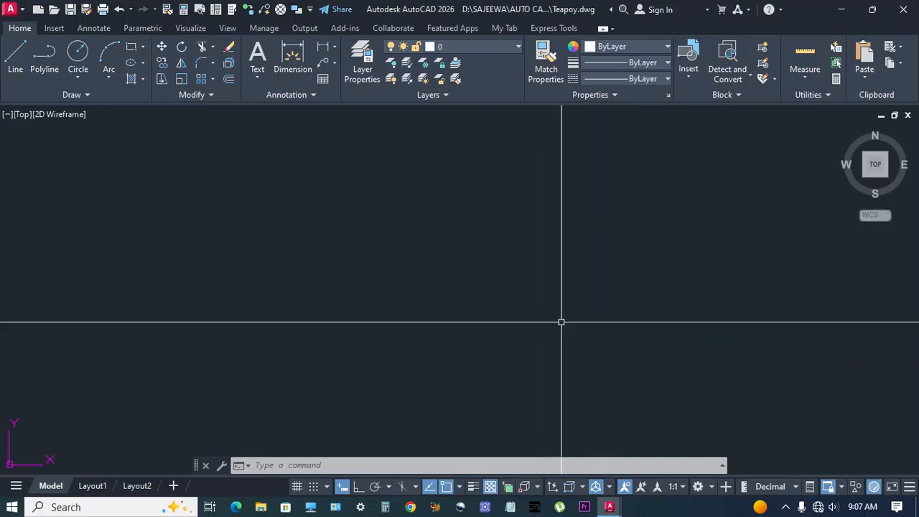
# Switch the workspace to 3D Modeling
pyautogui.click(713, 488)
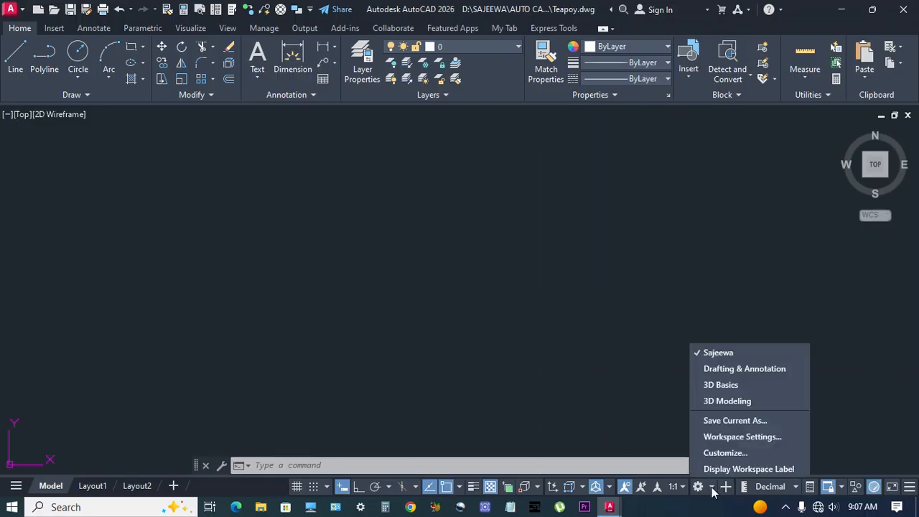
pyautogui.click(733, 404)
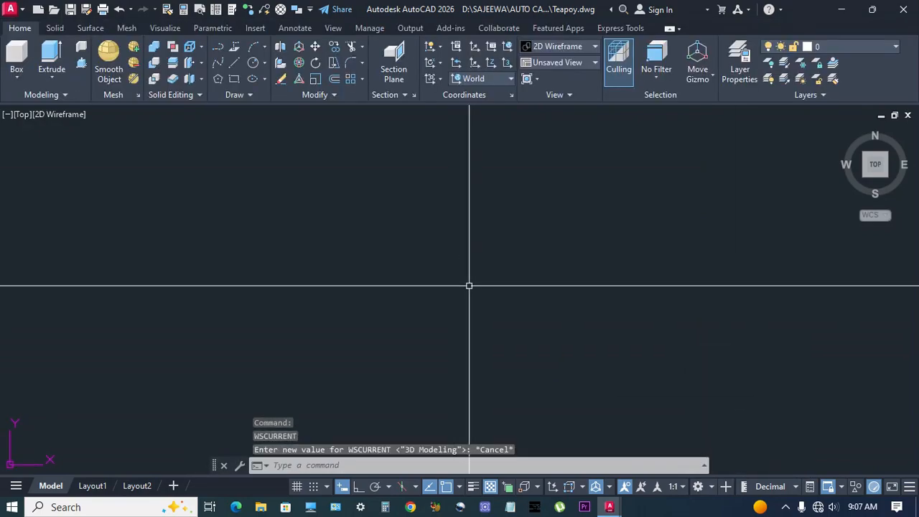
# Set the drawing units' length precision to 0 and choose a different unit for scaling inserted content
pyautogui.press('Return')
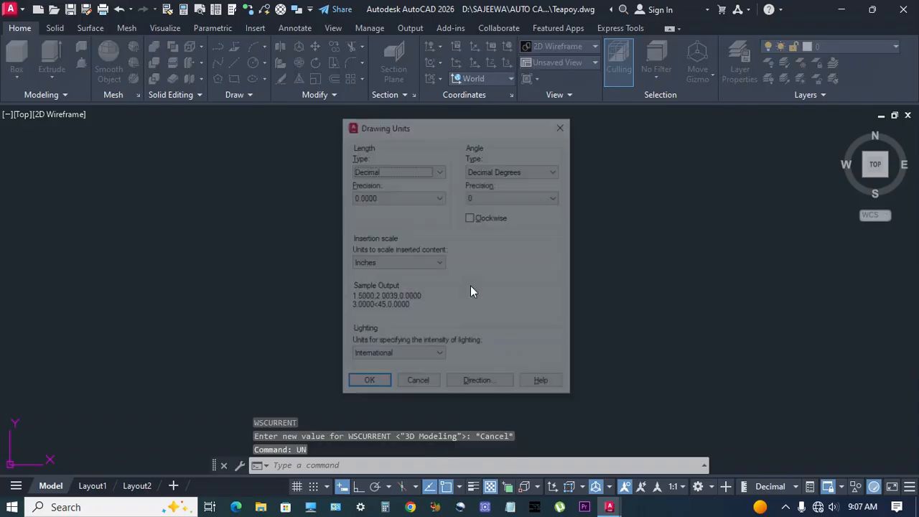
pyautogui.click(415, 198)
pyautogui.click(380, 209)
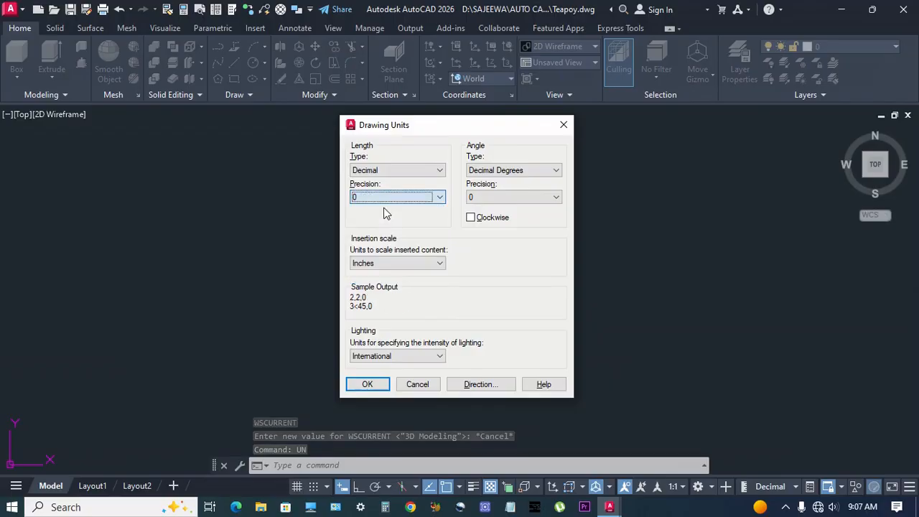
pyautogui.click(397, 264)
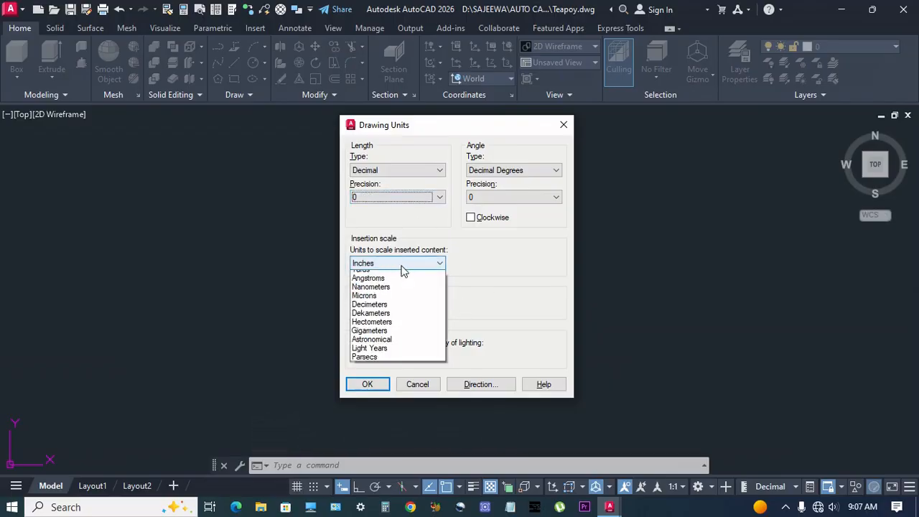
pyautogui.click(380, 320)
pyautogui.click(381, 380)
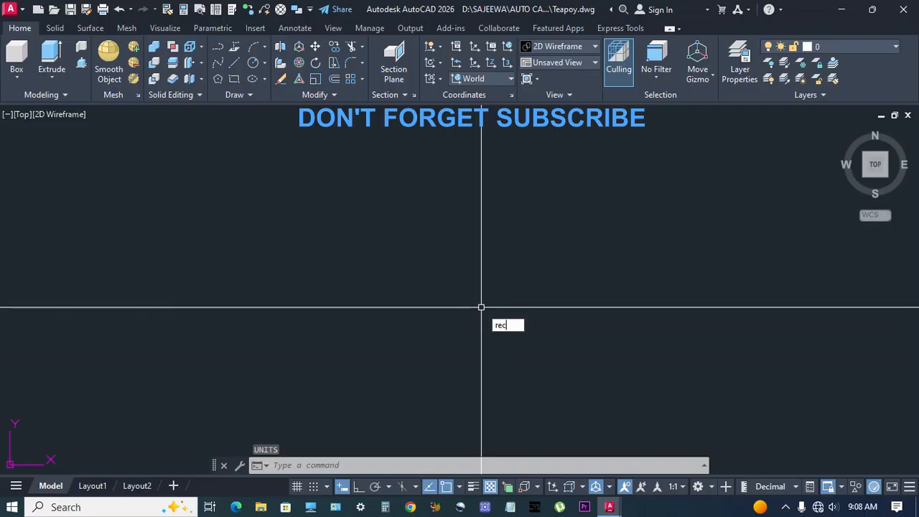
# Draw a rectangle with a length of 400 and a width of 750 for the tabletop outline
pyautogui.write('rec')
pyautogui.press('Return')
pyautogui.click(396, 339)
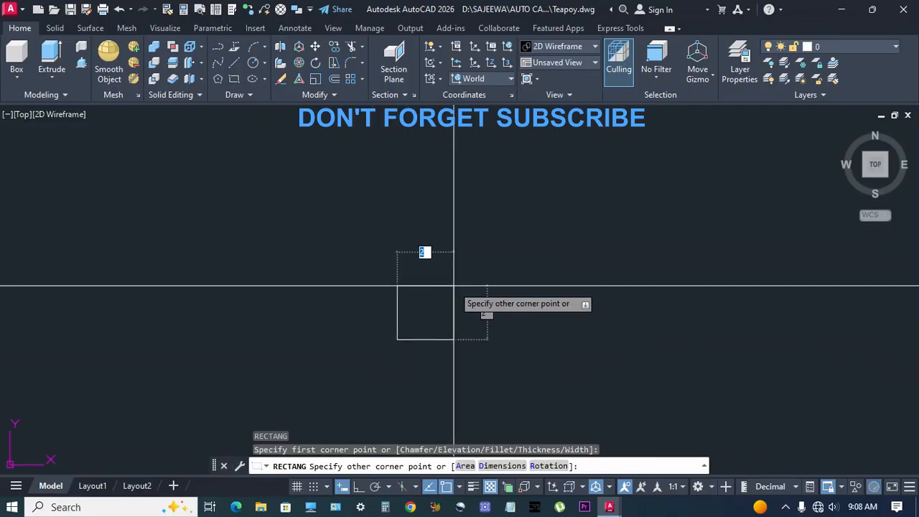
pyautogui.write('d')
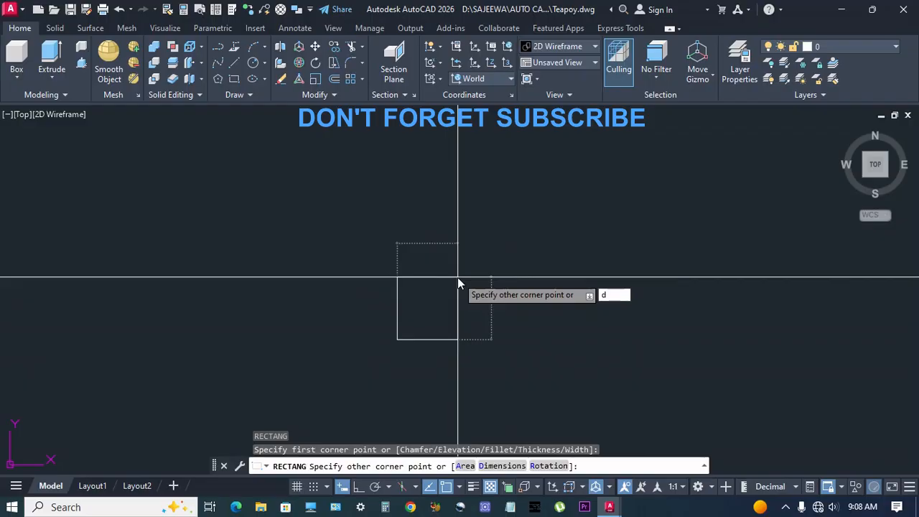
pyautogui.press('Return')
pyautogui.write('400')
pyautogui.press('Return')
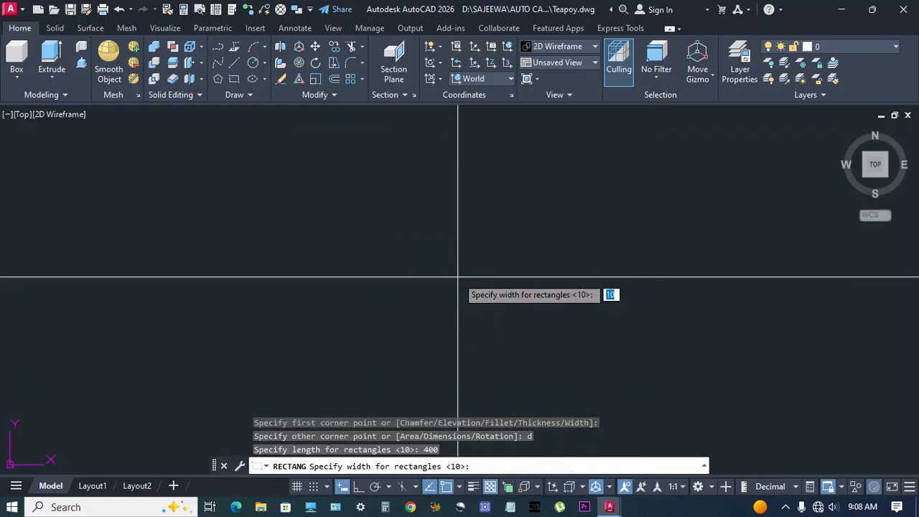
pyautogui.write('750')
pyautogui.press('Return')
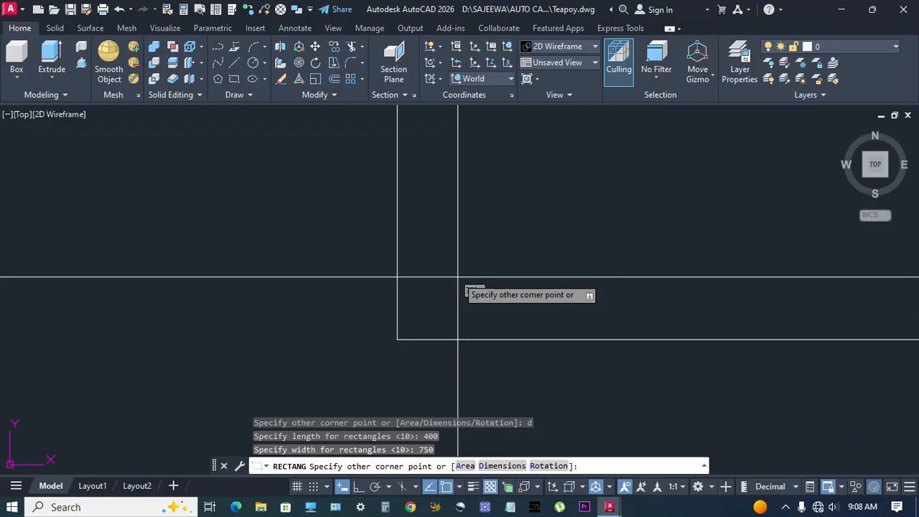
pyautogui.click(458, 277)
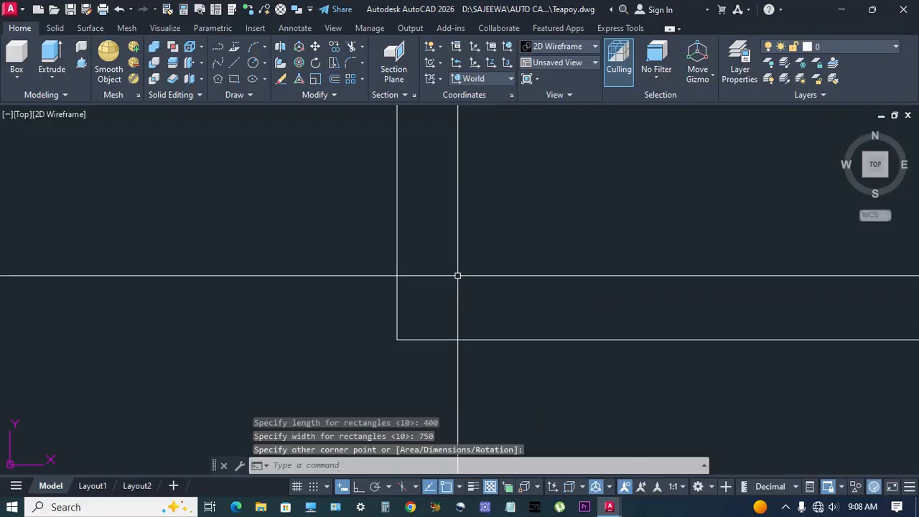
# Move the 400 by 750 rectangle horizontally to the right, away from the origin, with Ortho on
pyautogui.write('z')
pyautogui.press('Return')
pyautogui.write('a')
pyautogui.press('Return')
pyautogui.scroll(-2, 457, 275)
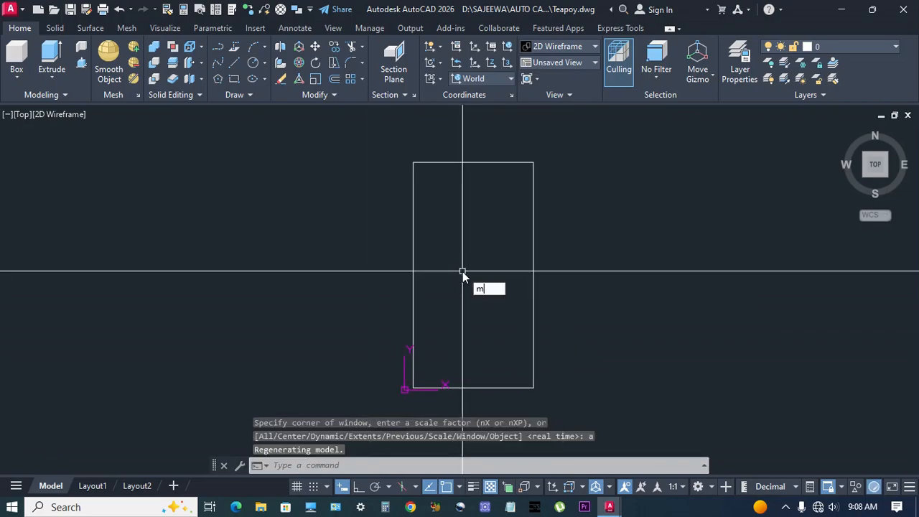
pyautogui.write('m')
pyautogui.press('Return')
pyautogui.click(560, 287)
pyautogui.click(459, 324)
pyautogui.press('Return')
pyautogui.click(473, 275)
pyautogui.press('F8')
pyautogui.click(614, 313)
pyautogui.moveTo(646, 302); pyautogui.dragTo(485, 313, button='middle')
# Convert the rectangle's upper short edge into an arc bulging 50 outward
pyautogui.click(615, 338)
pyautogui.click(484, 312)
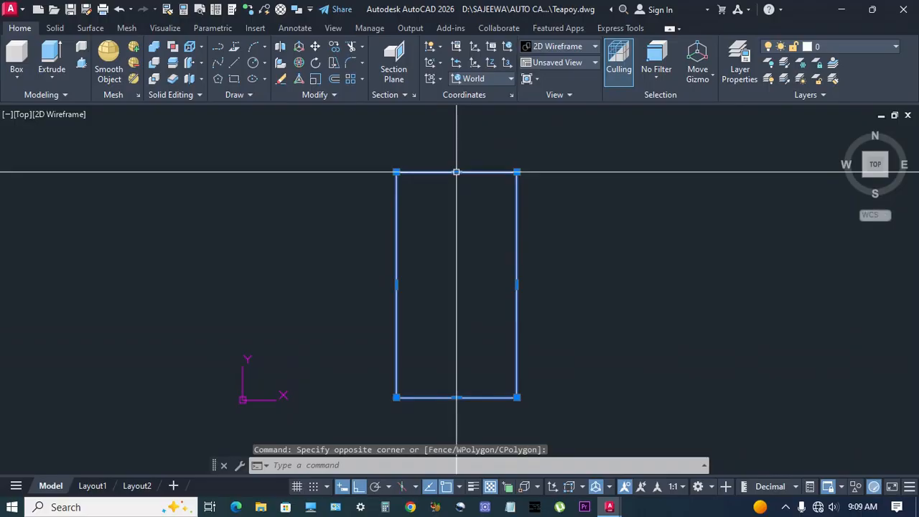
pyautogui.moveTo(457, 173)
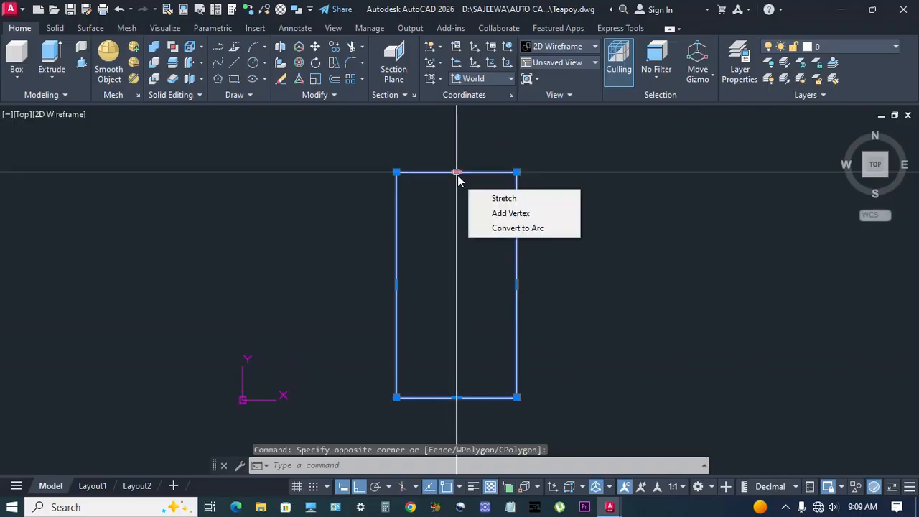
pyautogui.click(503, 229)
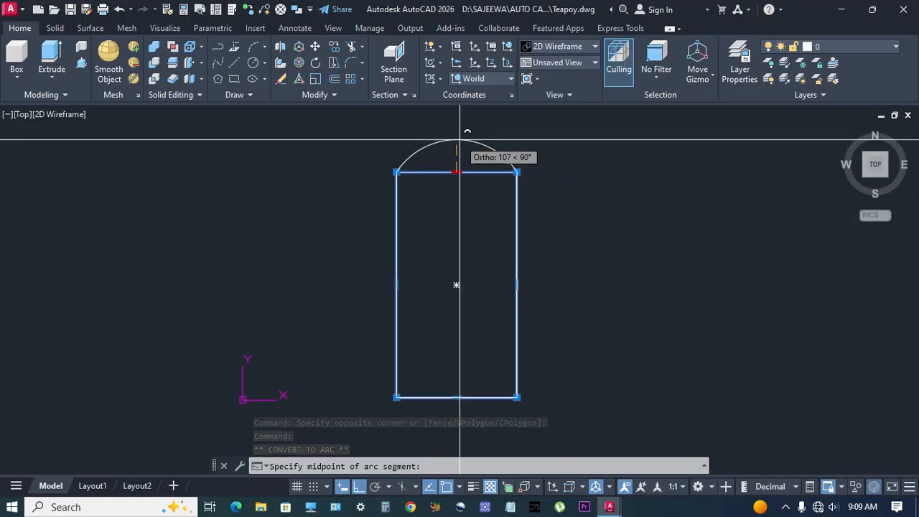
pyautogui.write('50')
pyautogui.press('Return')
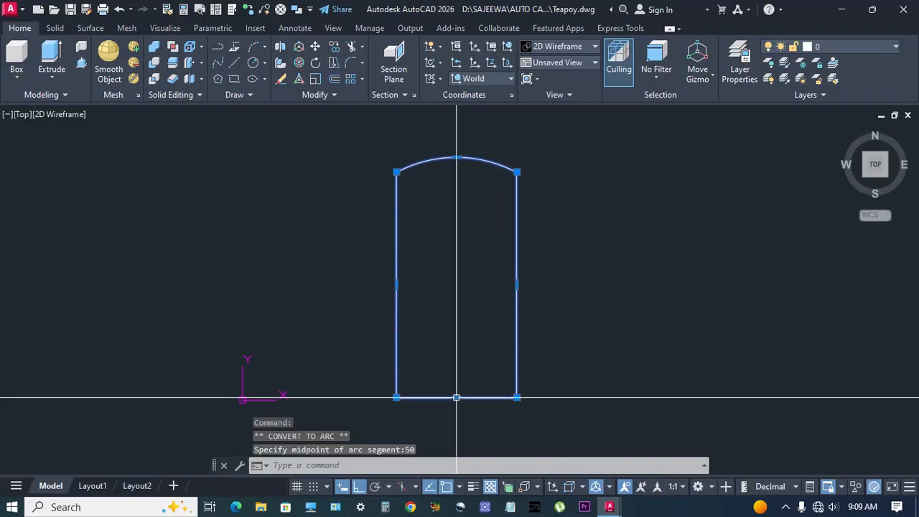
# Convert the rectangle's lower short edge into an arc bulging 50 outward and deselect the outline
pyautogui.moveTo(456, 397)
pyautogui.click(513, 454)
pyautogui.write('5')
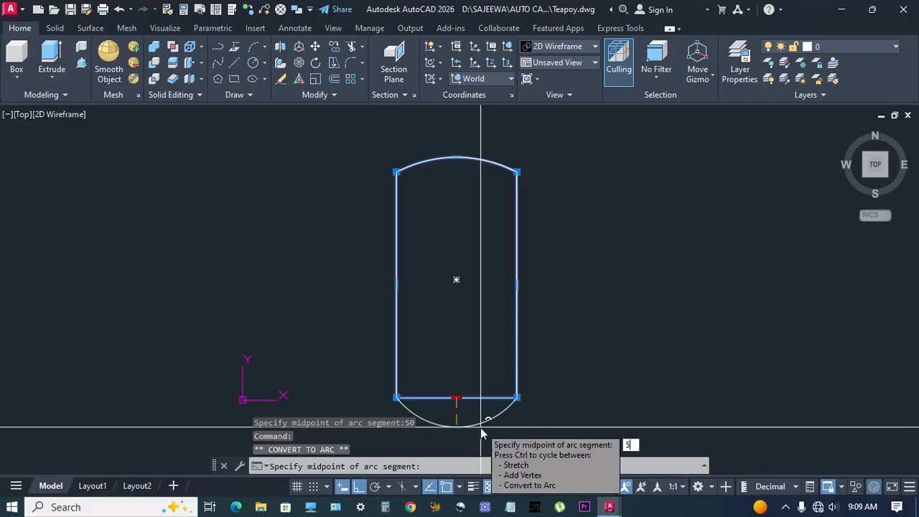
pyautogui.write('0')
pyautogui.press('Return')
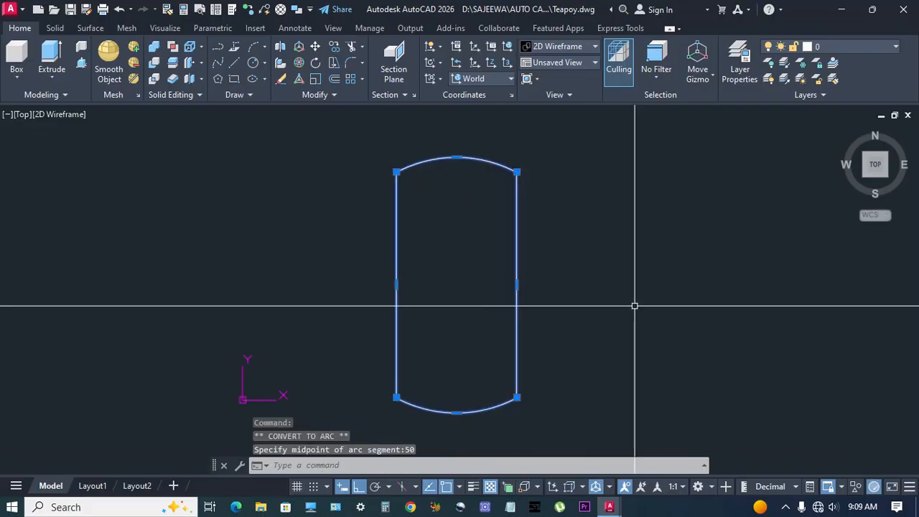
pyautogui.press('Escape')
# Draw a 35 by 35 square in the free space to the right of the tabletop outline
pyautogui.moveTo(634, 306); pyautogui.dragTo(625, 305, button='middle')
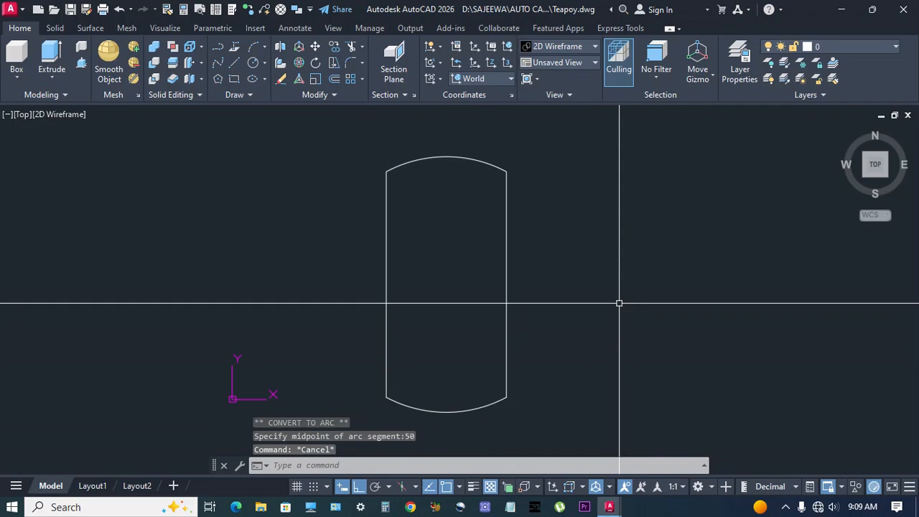
pyautogui.press('Return')
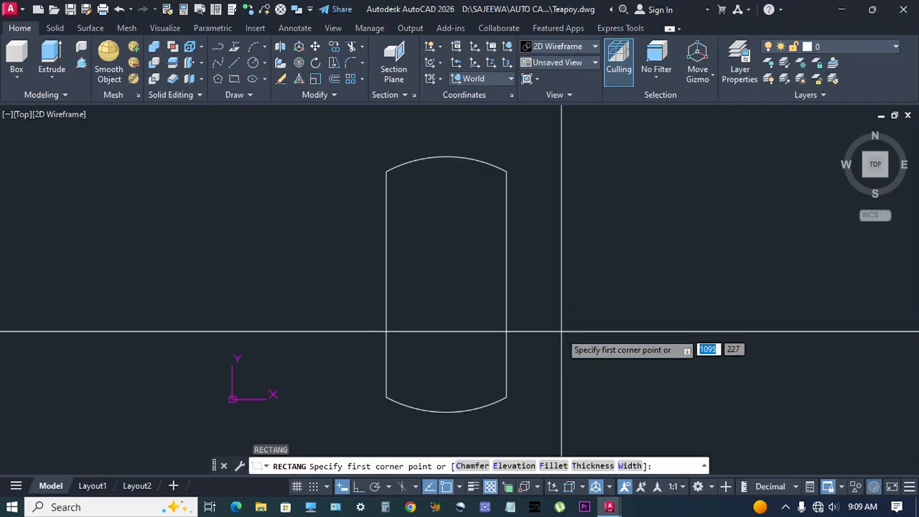
pyautogui.click(559, 371)
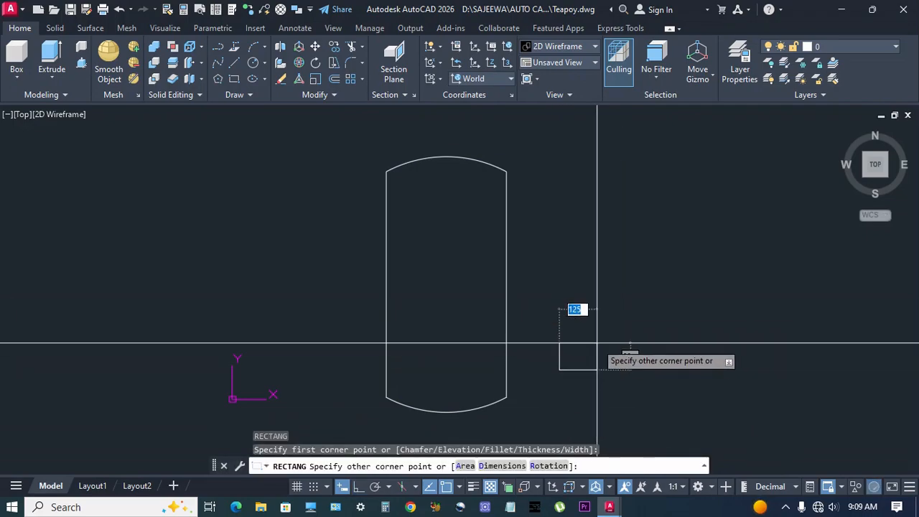
pyautogui.write('d')
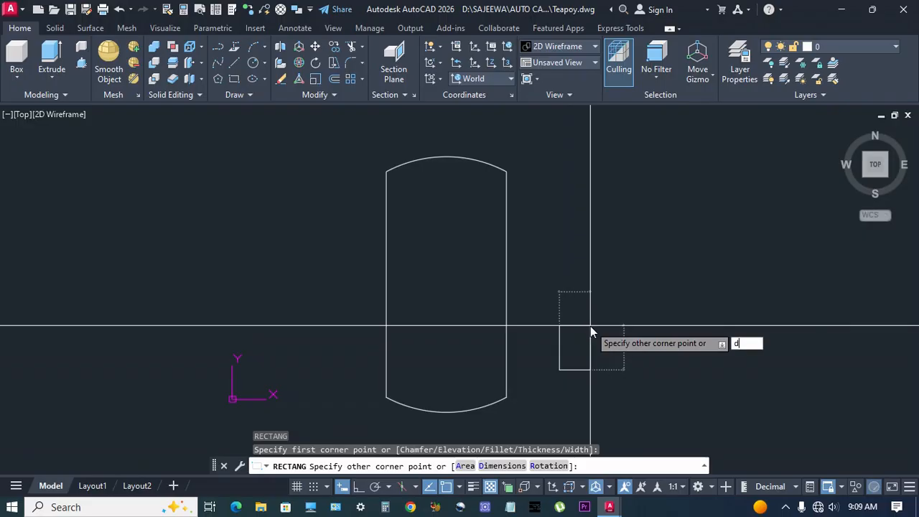
pyautogui.press('Return')
pyautogui.write('35')
pyautogui.press('Return')
pyautogui.write('35')
pyautogui.press('Return')
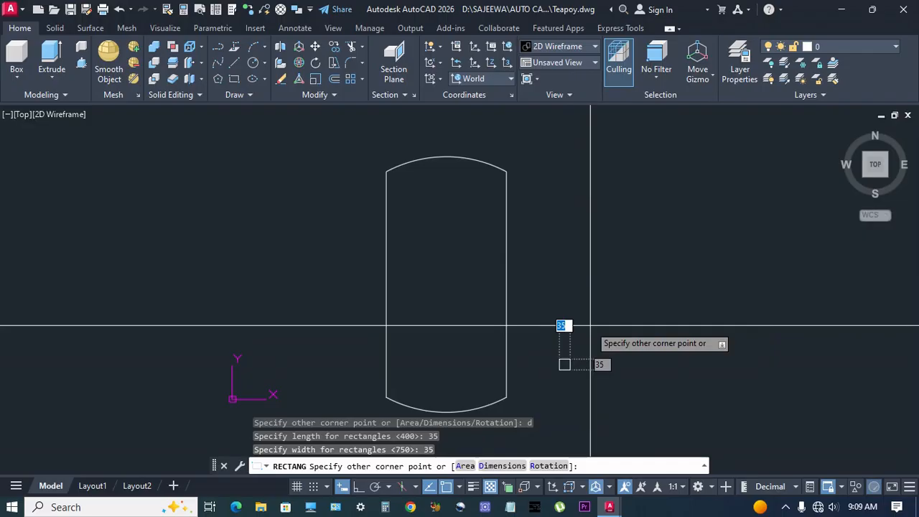
pyautogui.click(590, 325)
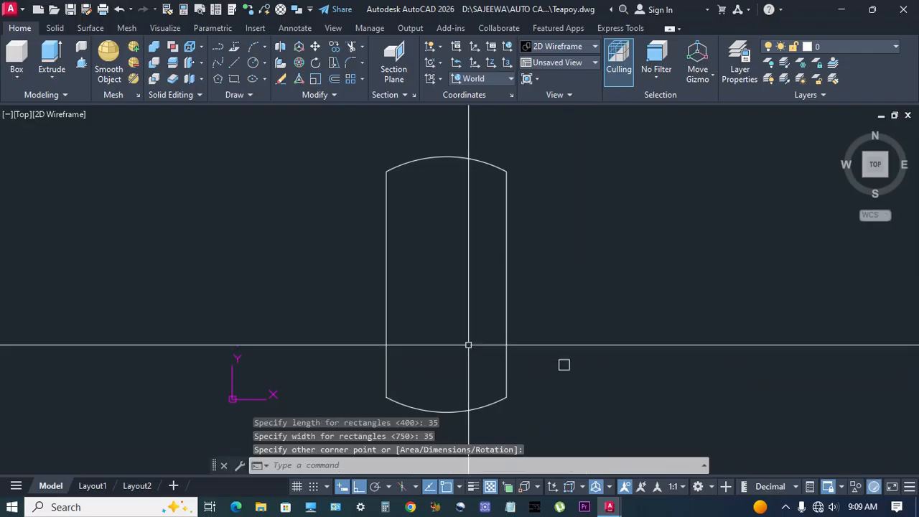
# Move the small square by its upper-left corner onto the outline's upper-left corner, with Ortho off
pyautogui.press('Return')
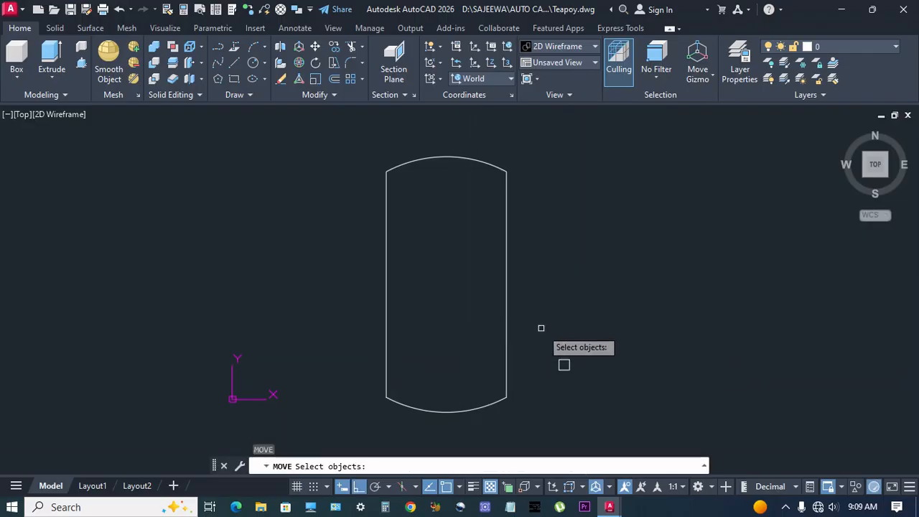
pyautogui.click(562, 362)
pyautogui.scroll(3, 564, 364)
pyautogui.press('Return')
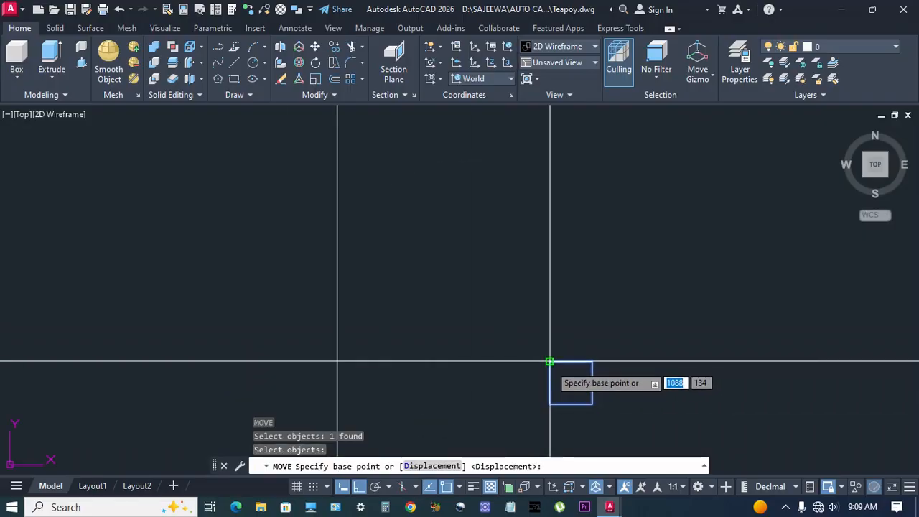
pyautogui.click(550, 362)
pyautogui.press('F8')
pyautogui.scroll(-3, 502, 309)
pyautogui.moveTo(456, 287); pyautogui.dragTo(542, 307, button='middle')
pyautogui.moveTo(429, 249); pyautogui.dragTo(478, 282, button='middle')
pyautogui.scroll(-2, 475, 257)
pyautogui.scroll(4, 436, 167)
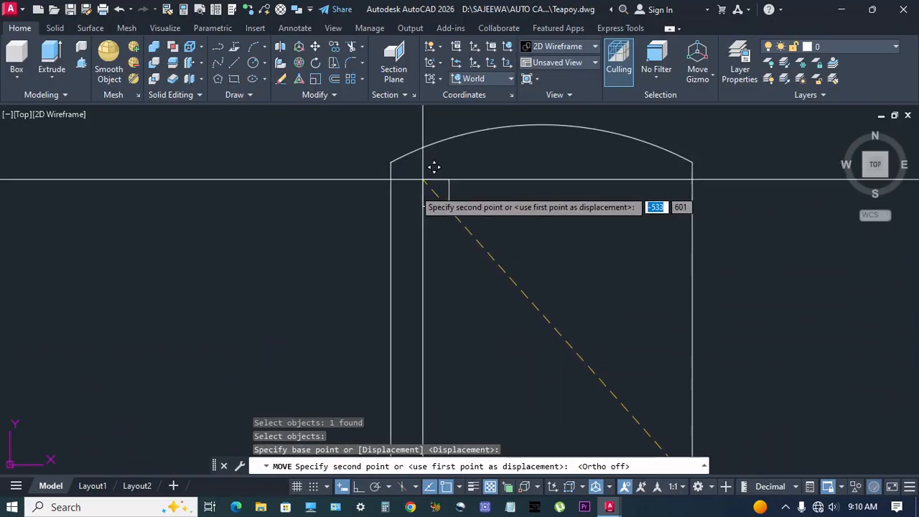
pyautogui.click(391, 162)
# Mirror the corner square across the outline's vertical centreline through the top arc's midpoint, keeping the original
pyautogui.write('mi')
pyautogui.press('Return')
pyautogui.click(404, 173)
pyautogui.press('Return')
pyautogui.scroll(-2, 461, 206)
pyautogui.click(471, 177)
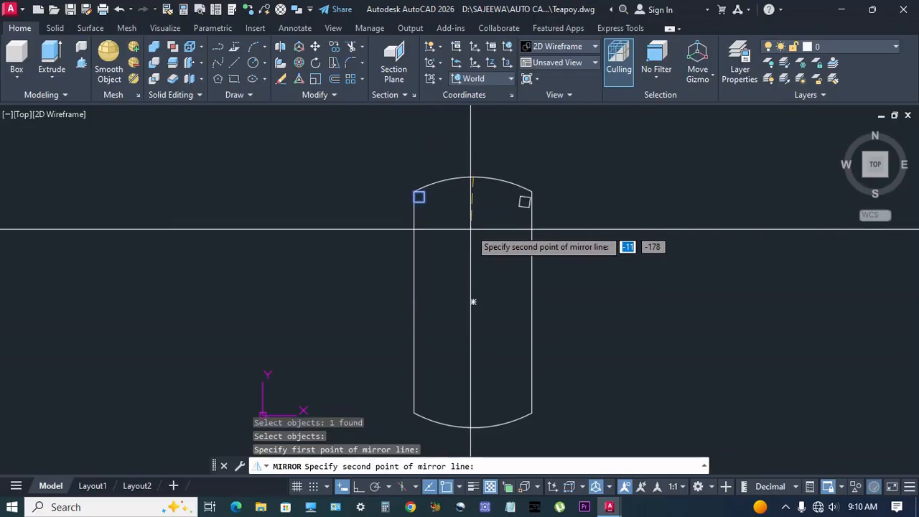
pyautogui.press('F8')
pyautogui.click(473, 242)
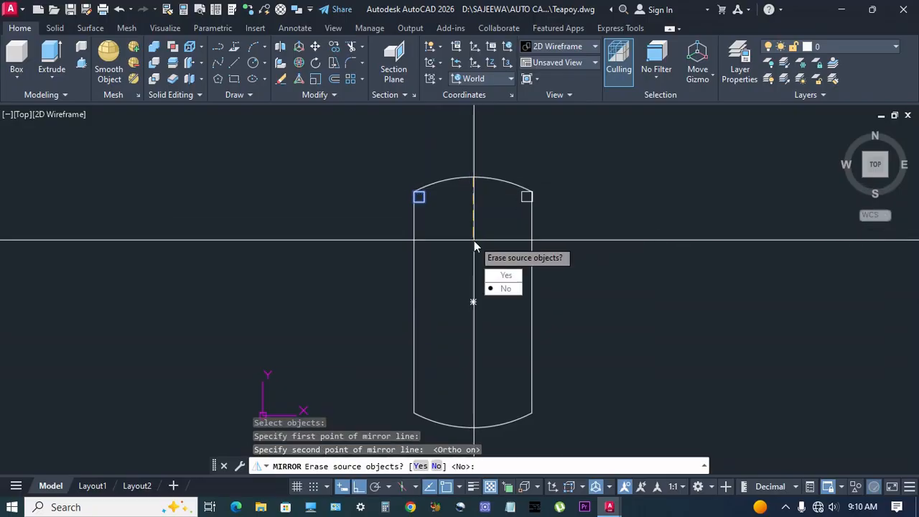
pyautogui.press('Return')
# Mirror both upper squares across the outline's horizontal centreline to the lower corners, keeping the originals
pyautogui.press('Return')
pyautogui.click(522, 201)
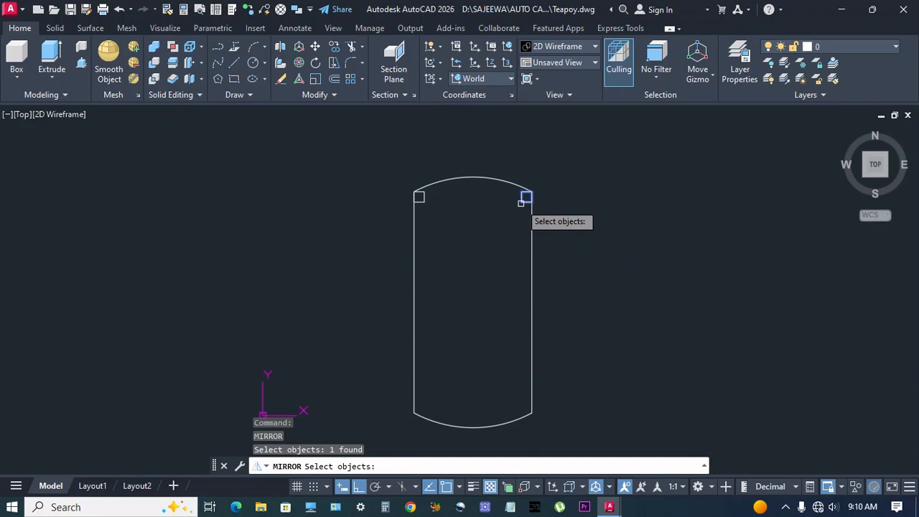
pyautogui.click(420, 198)
pyautogui.press('Return')
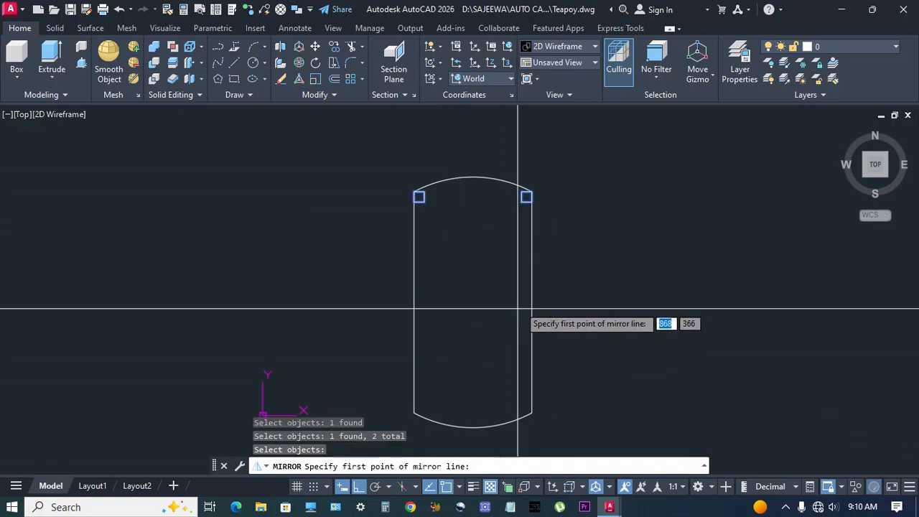
pyautogui.click(531, 301)
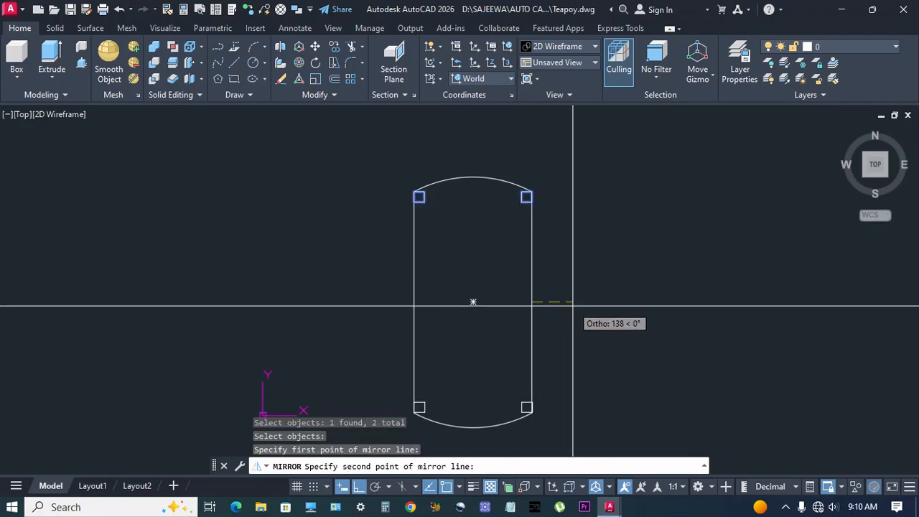
pyautogui.press('Return')
pyautogui.click(573, 306)
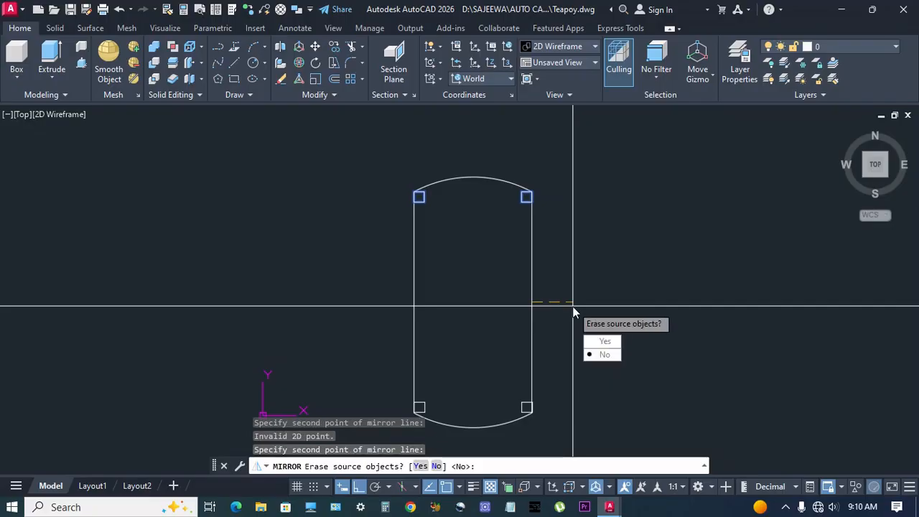
pyautogui.press('Return')
# Draw a rectangle between the inner corners of the upper-left and lower-right leg squares
pyautogui.moveTo(572, 306); pyautogui.dragTo(553, 284, button='middle')
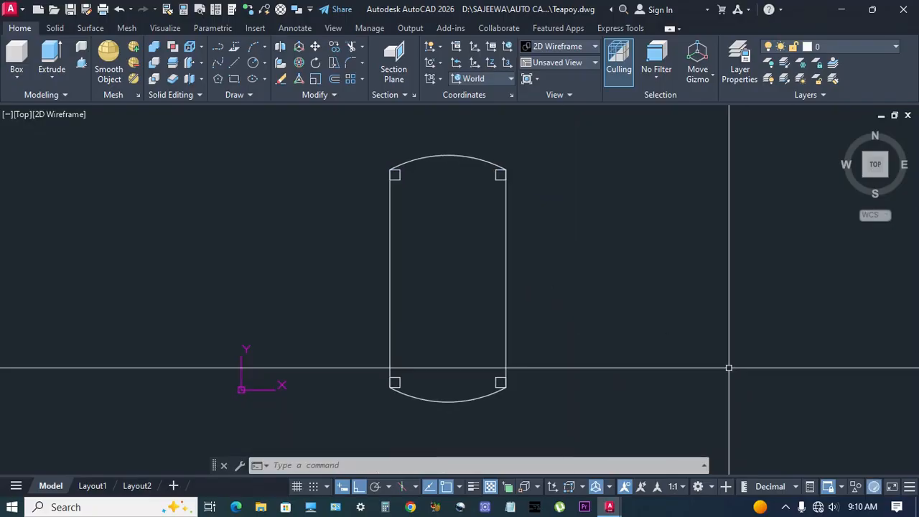
pyautogui.press('Return')
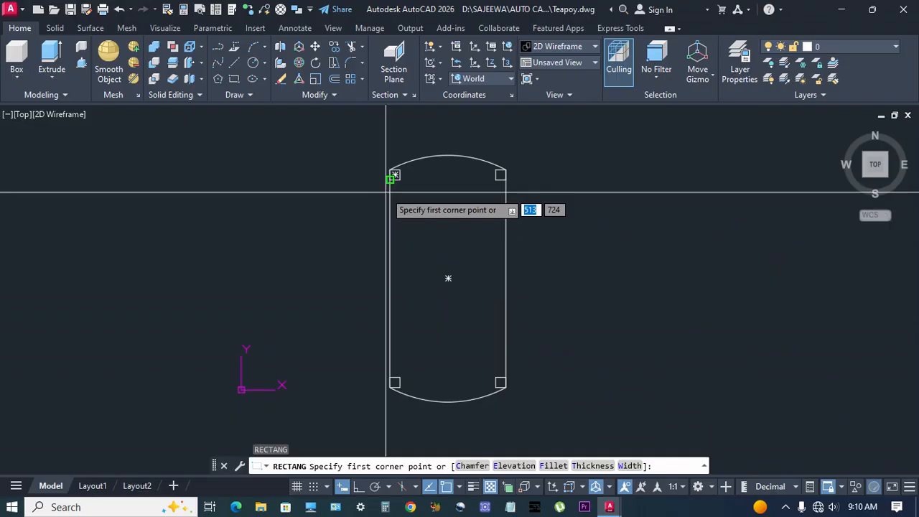
pyautogui.click(399, 179)
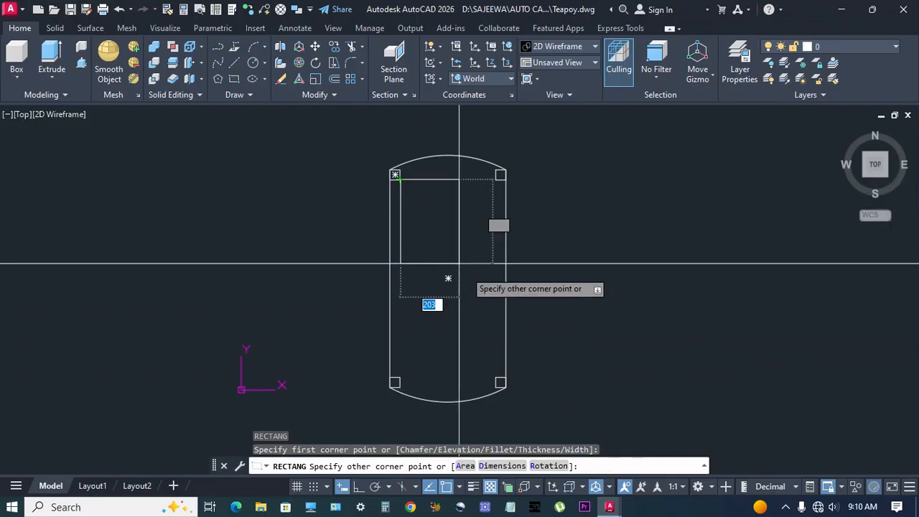
pyautogui.click(496, 378)
# Offset the new inner rectangle 5 inward
pyautogui.write('o')
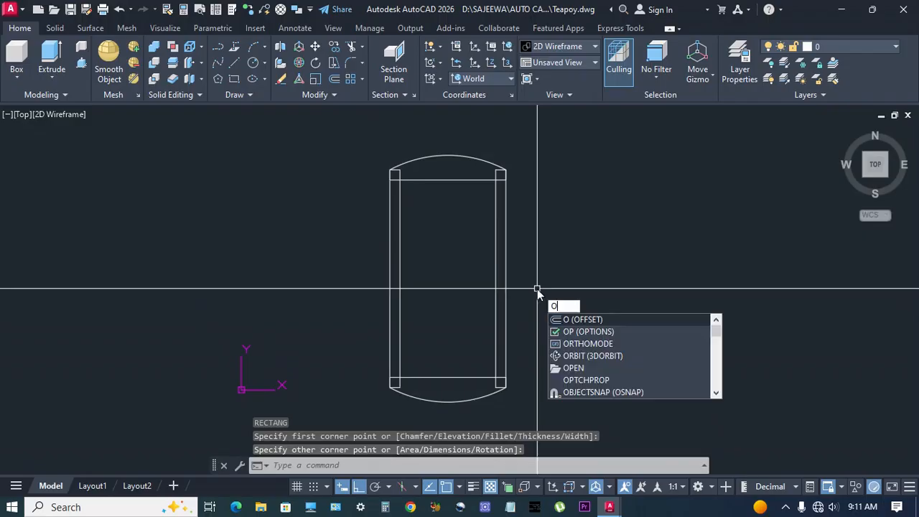
pyautogui.press('Return')
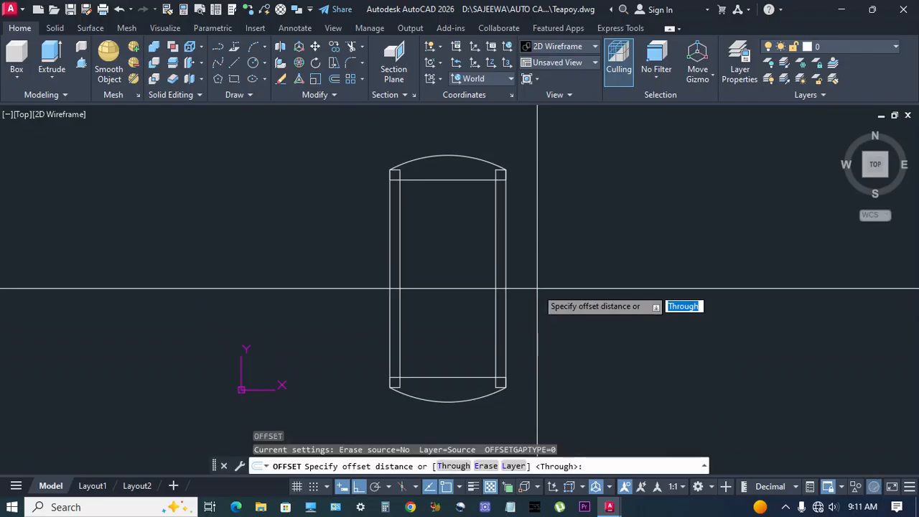
pyautogui.press('Return')
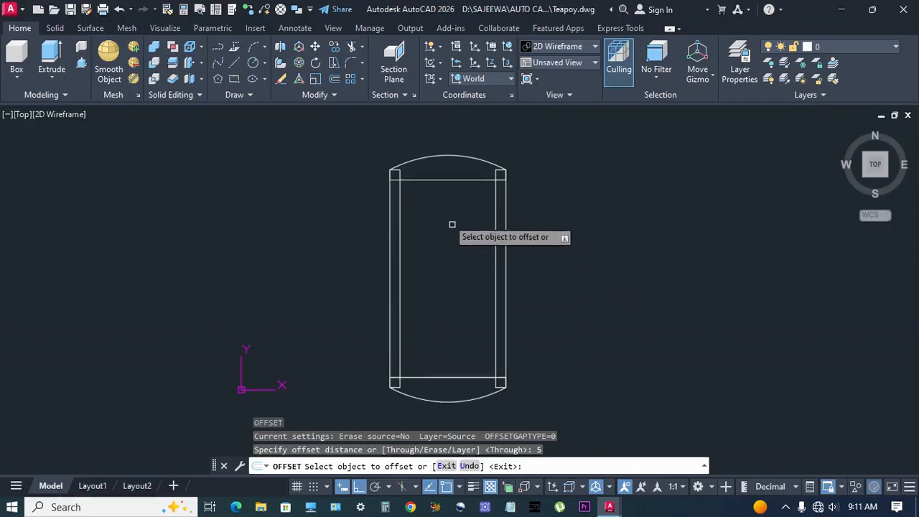
pyautogui.click(447, 180)
pyautogui.click(491, 219)
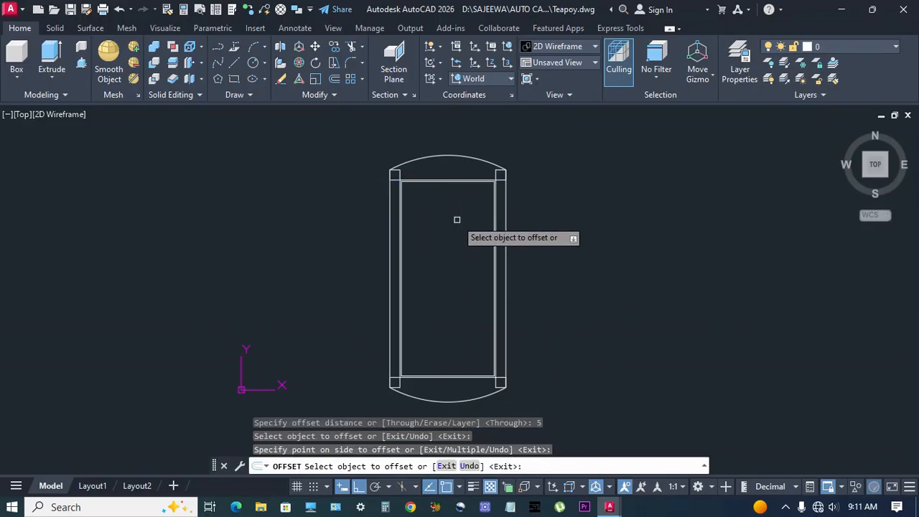
pyautogui.rightClick(457, 220)
pyautogui.click(477, 230)
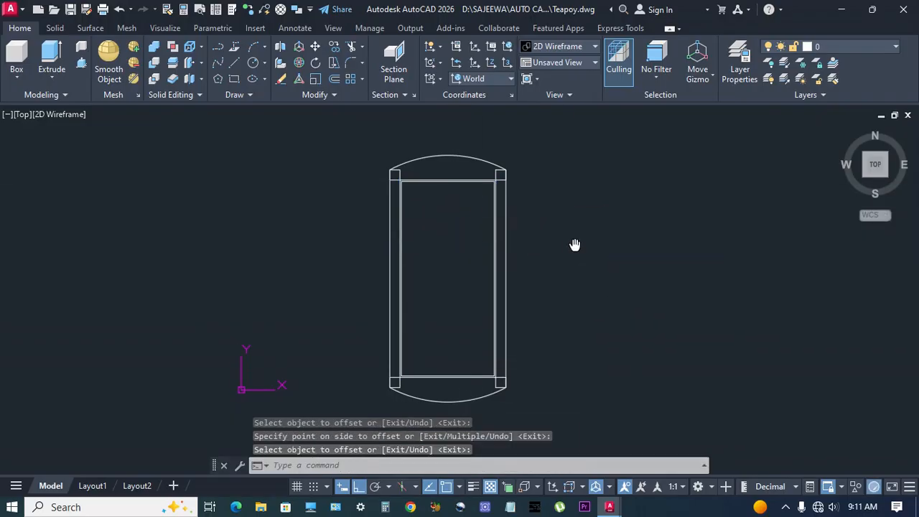
# Switch to the SW Isometric view and presspull the curved-end tabletop area 25 downward
pyautogui.click(22, 116)
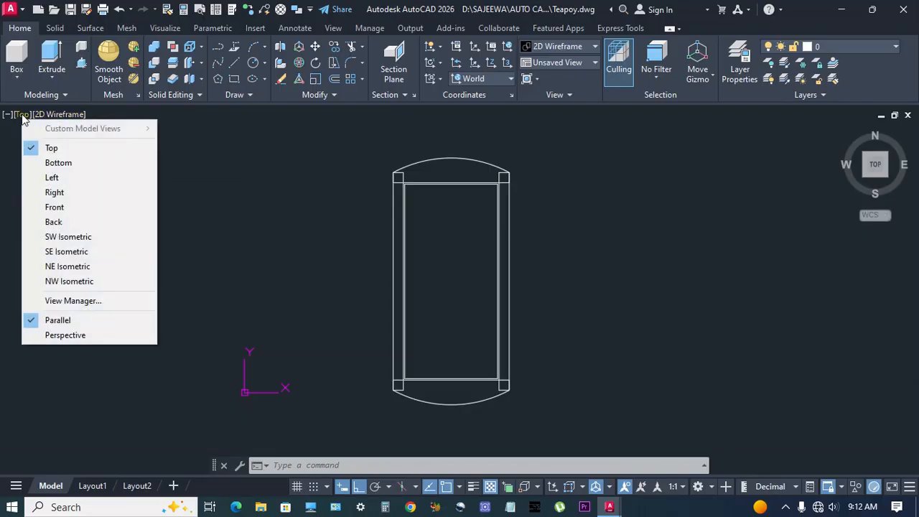
pyautogui.click(61, 240)
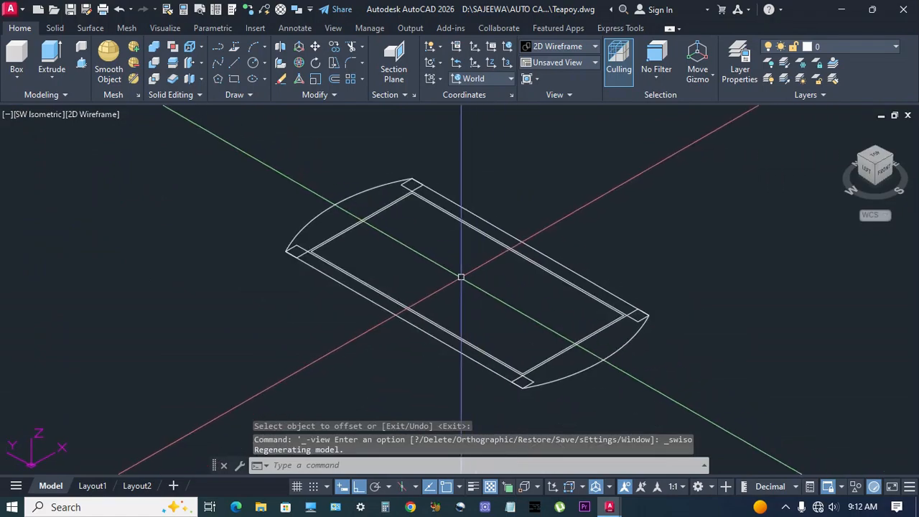
pyautogui.click(81, 65)
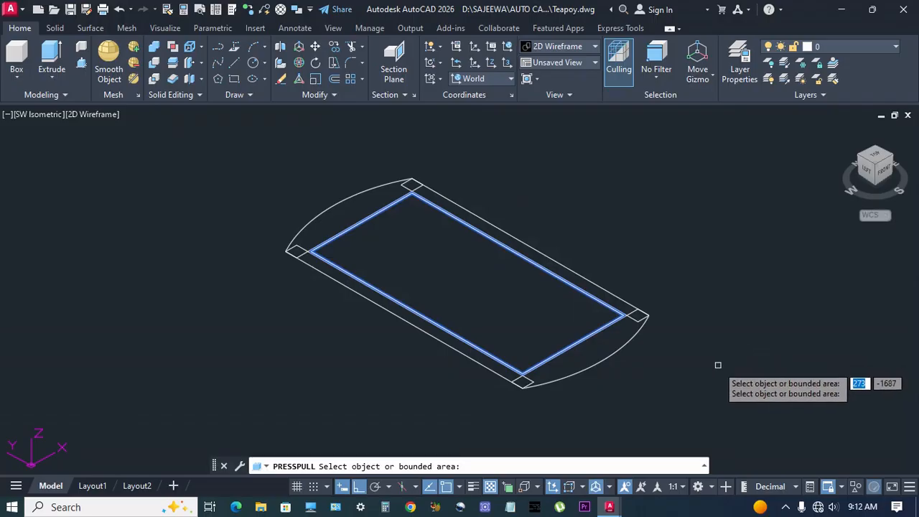
pyautogui.click(623, 350)
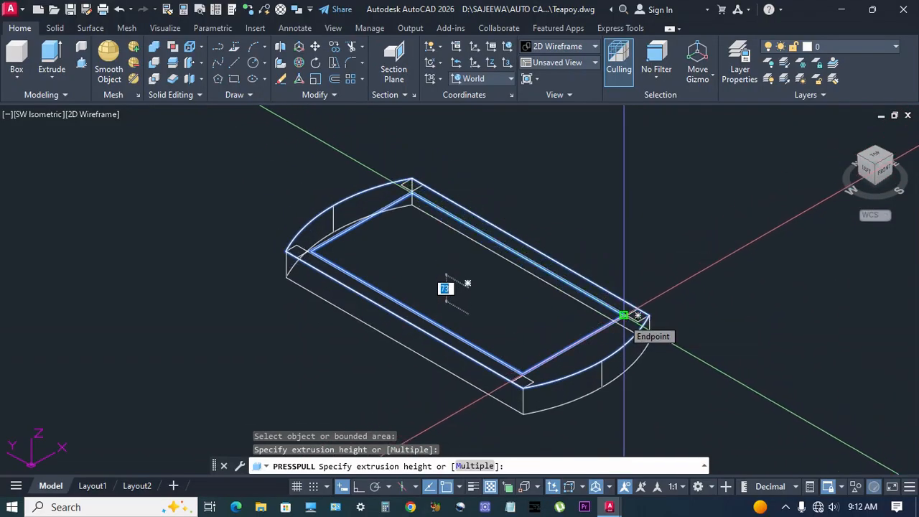
pyautogui.write('25')
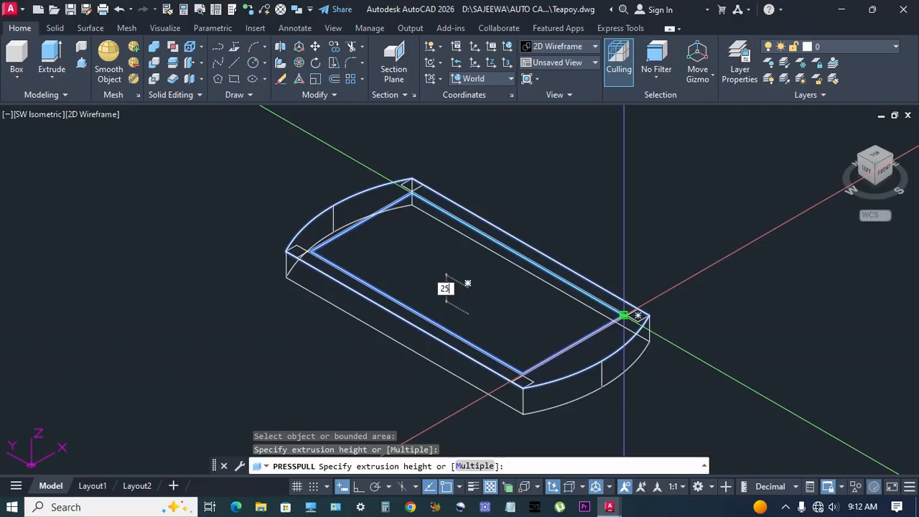
pyautogui.press('Return')
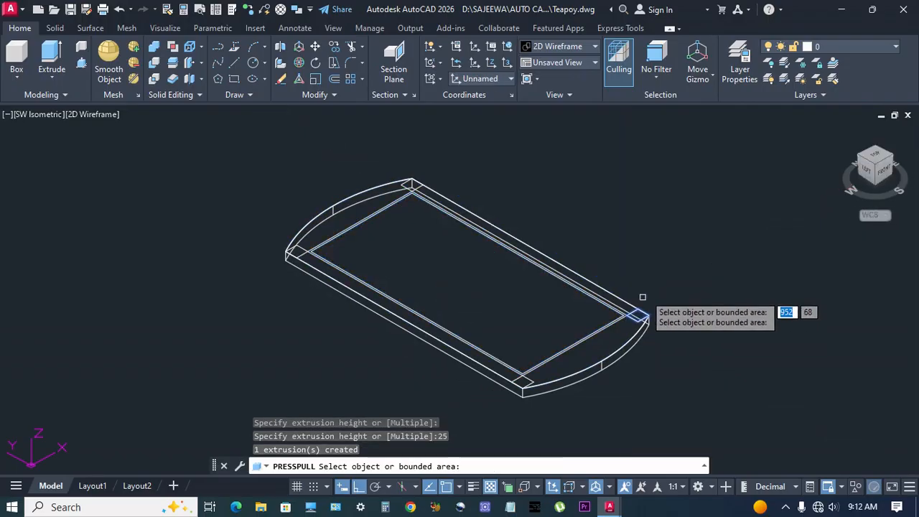
pyautogui.press('Return')
pyautogui.moveTo(668, 269); pyautogui.dragTo(633, 270, button='middle')
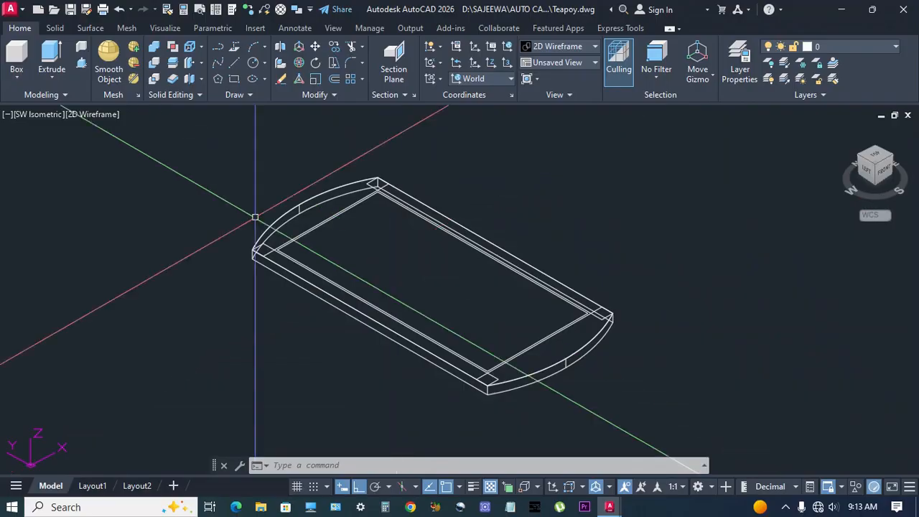
# Presspull the area inside the smaller inner rectangle down through the tabletop to cut an opening
pyautogui.click(81, 63)
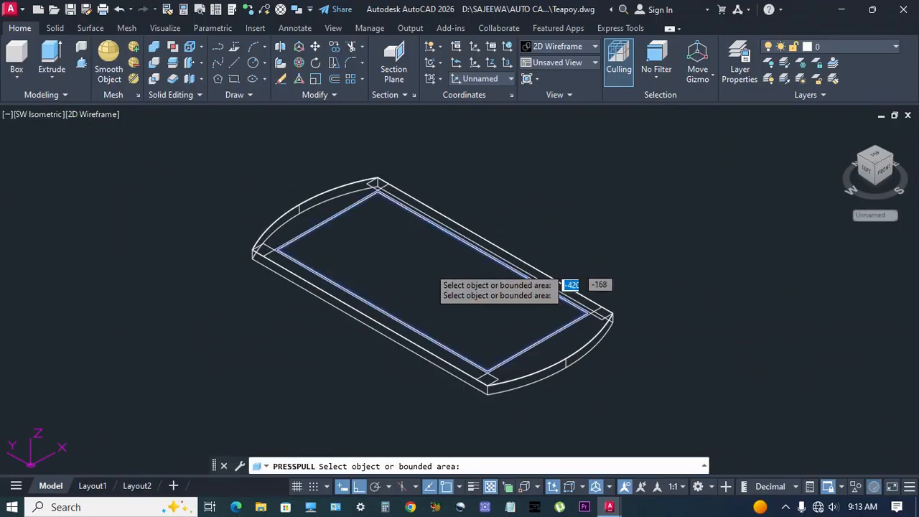
pyautogui.click(429, 267)
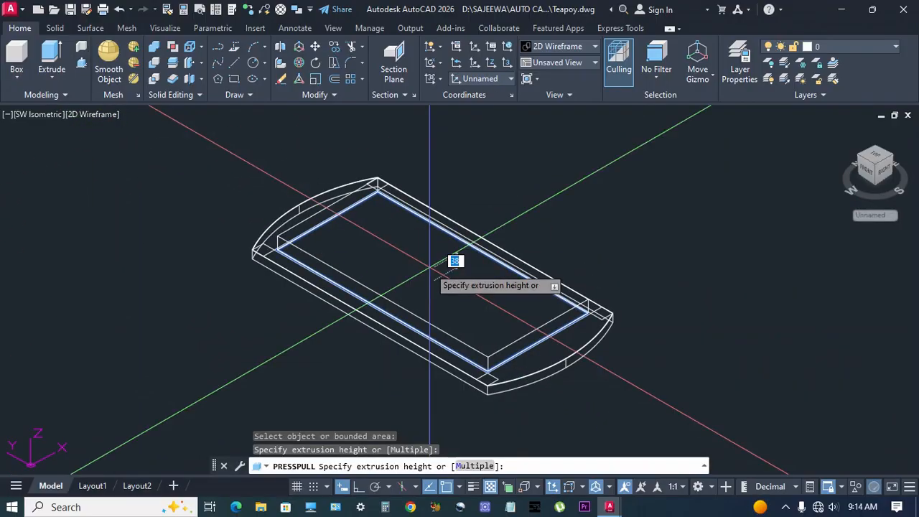
pyautogui.click(421, 346)
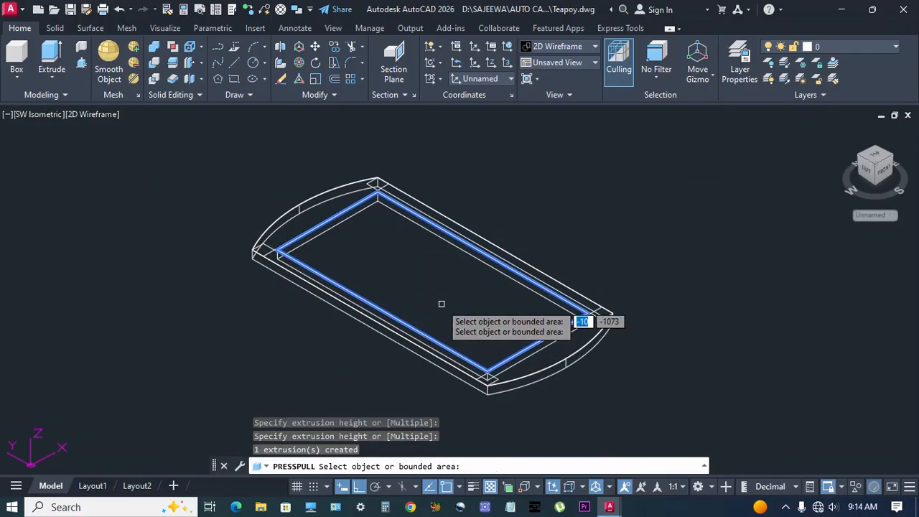
pyautogui.press('Return')
pyautogui.moveTo(527, 269); pyautogui.dragTo(529, 268, button='middle')
pyautogui.moveTo(613, 385); pyautogui.dragTo(609, 393, button='middle')
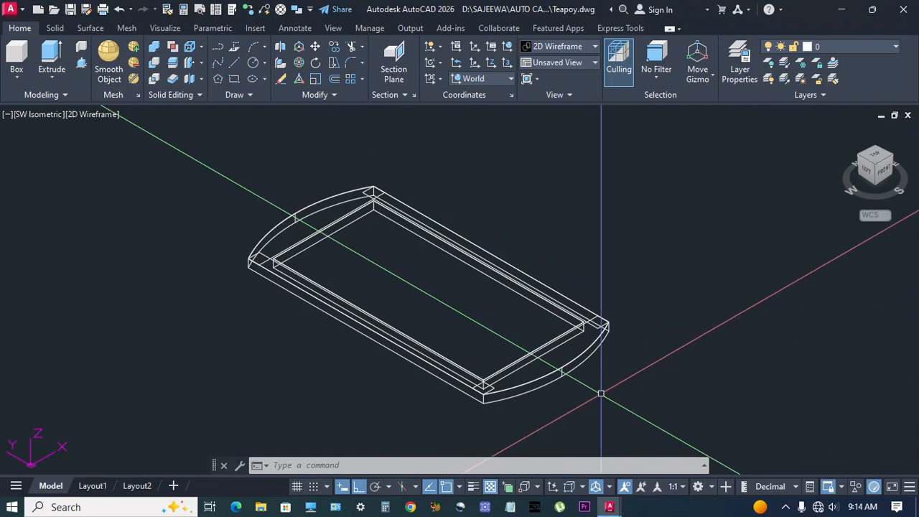
# Hide the tabletop solid and its outline, leaving the inner rectangles and leg squares displayed
pyautogui.click(587, 384)
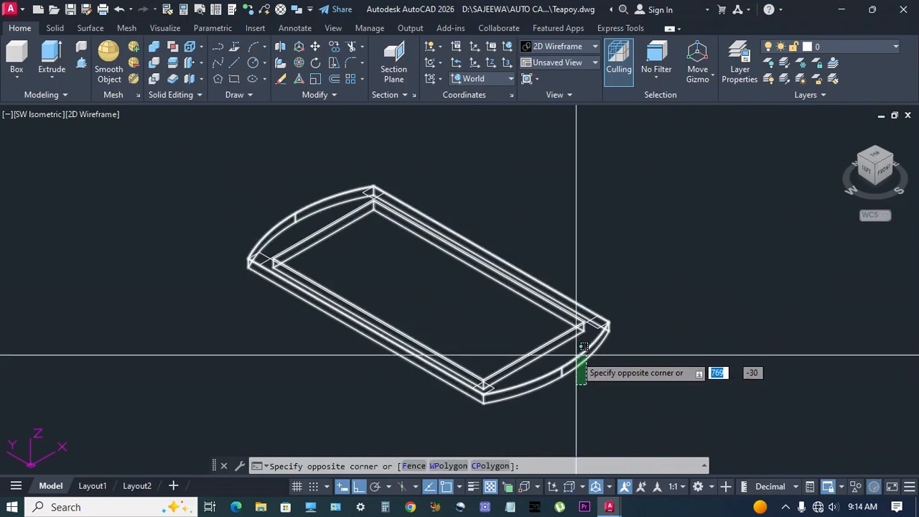
pyautogui.click(583, 347)
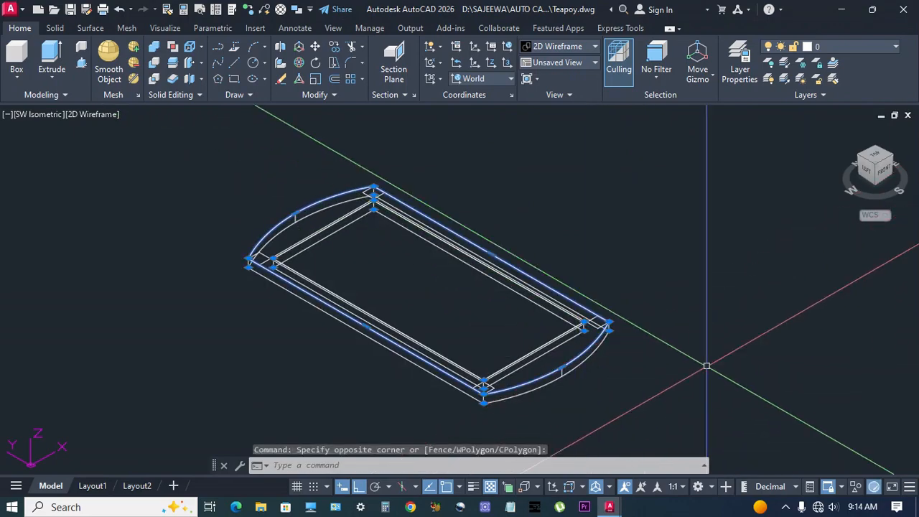
pyautogui.click(855, 490)
pyautogui.click(870, 474)
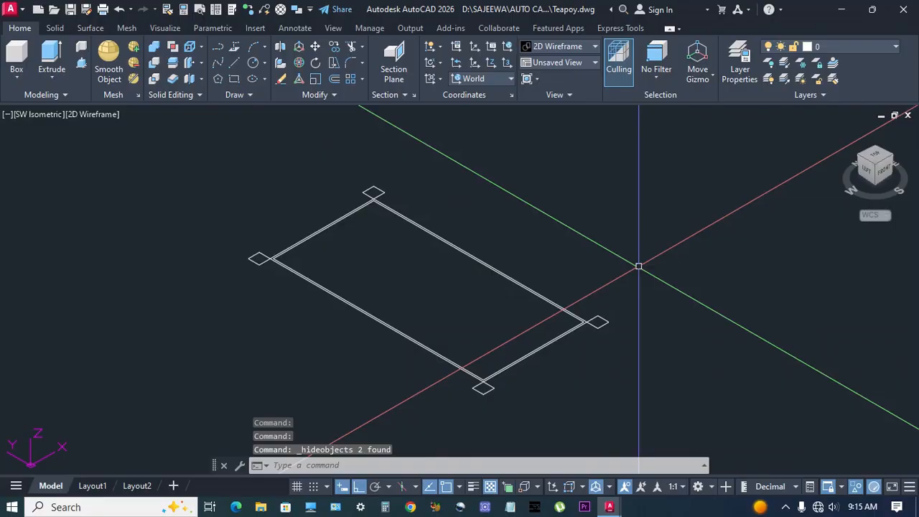
# Presspull the larger inner rectangle 10 downward to form a thin panel
pyautogui.click(83, 63)
pyautogui.scroll(2, 584, 330)
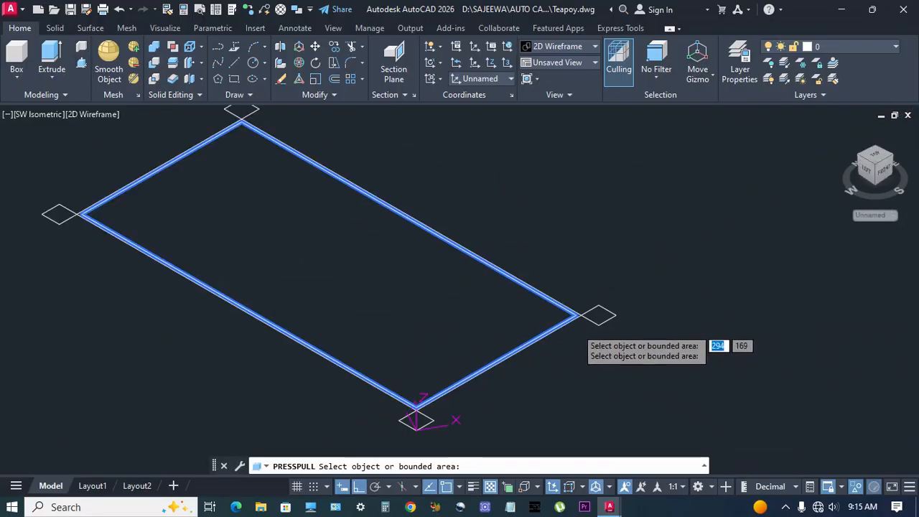
pyautogui.scroll(3, 583, 330)
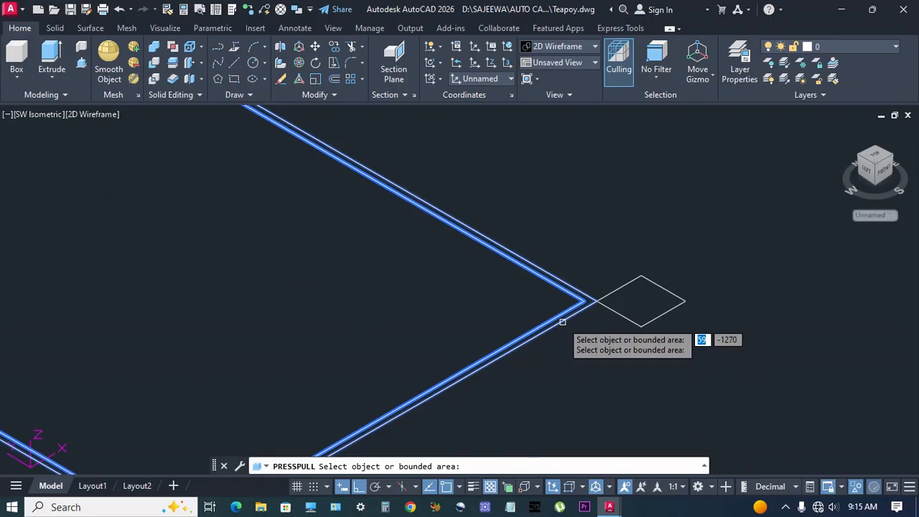
pyautogui.click(562, 322)
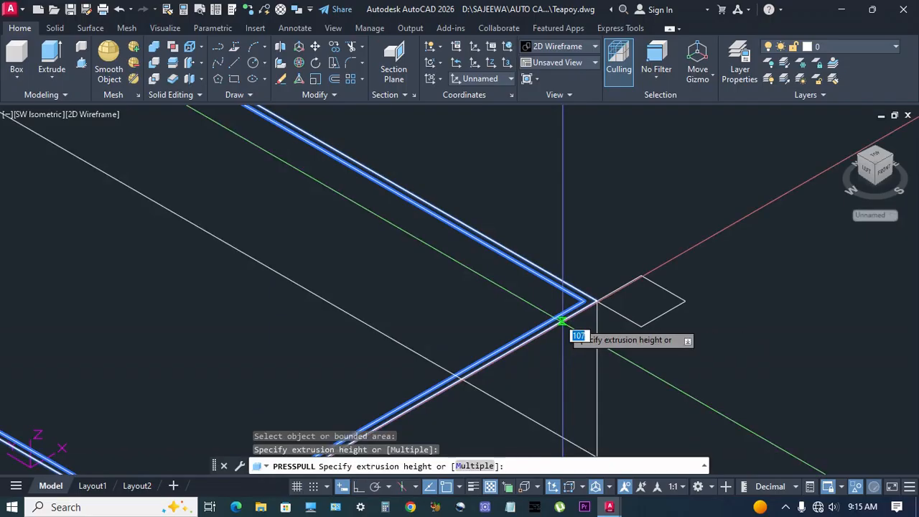
pyautogui.scroll(-5, 562, 321)
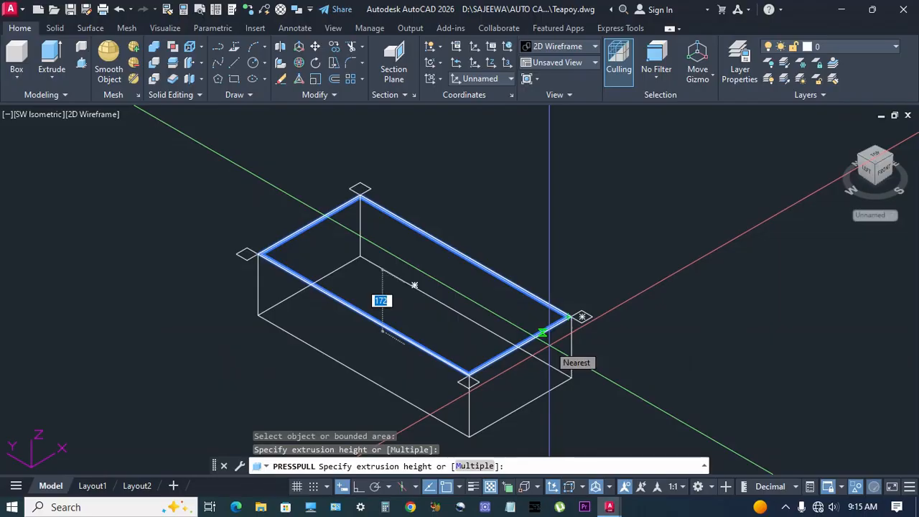
pyautogui.write('1')
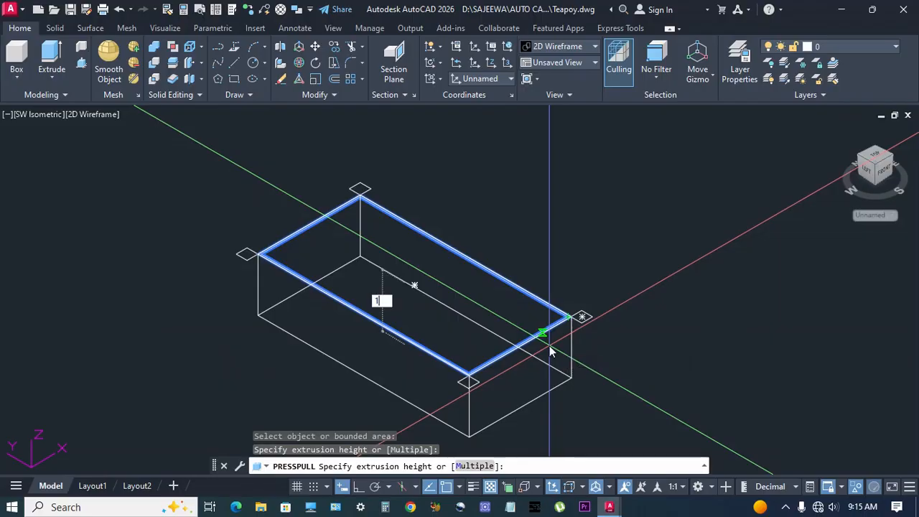
pyautogui.write('0')
pyautogui.press('Return')
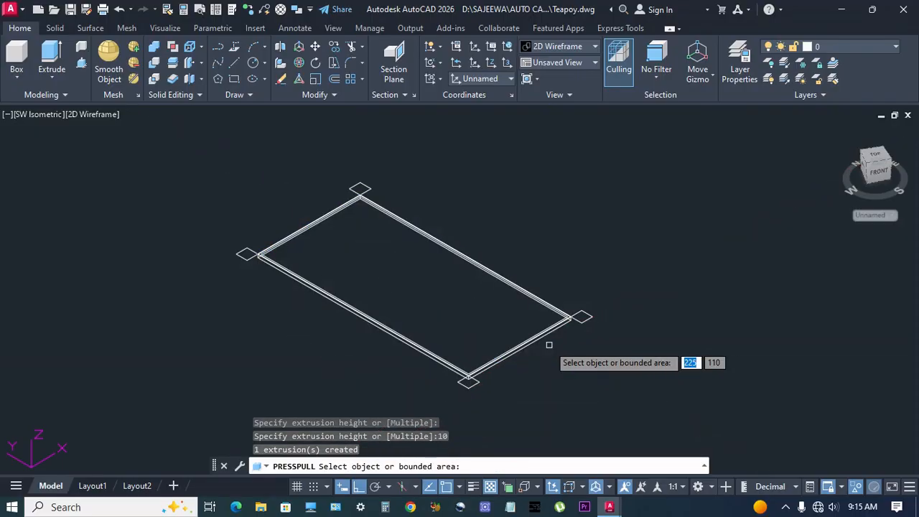
# Erase the smaller offset rectangle inside the panel's edge
pyautogui.scroll(8, 553, 342)
pyautogui.click(586, 346)
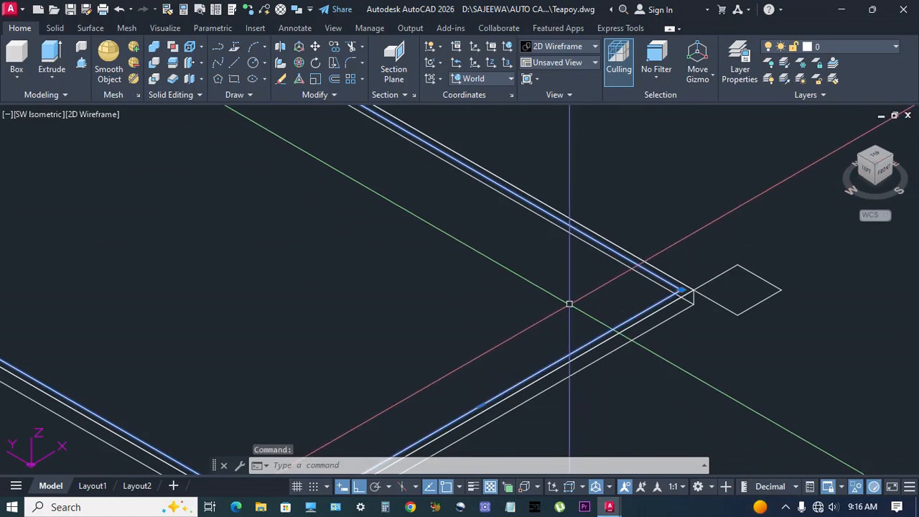
pyautogui.write('e')
pyautogui.press('Return')
pyautogui.scroll(-5, 558, 272)
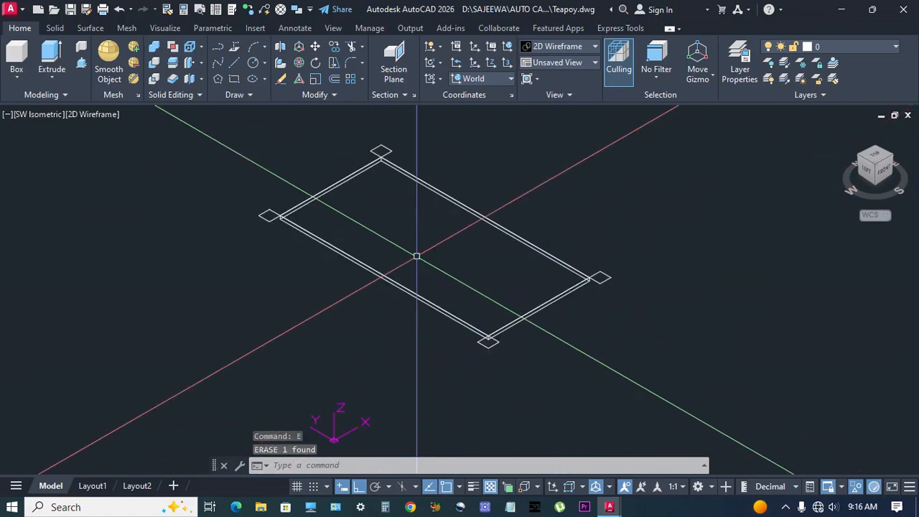
# Presspull the four leg squares together 450 downward to form the table legs
pyautogui.click(79, 64)
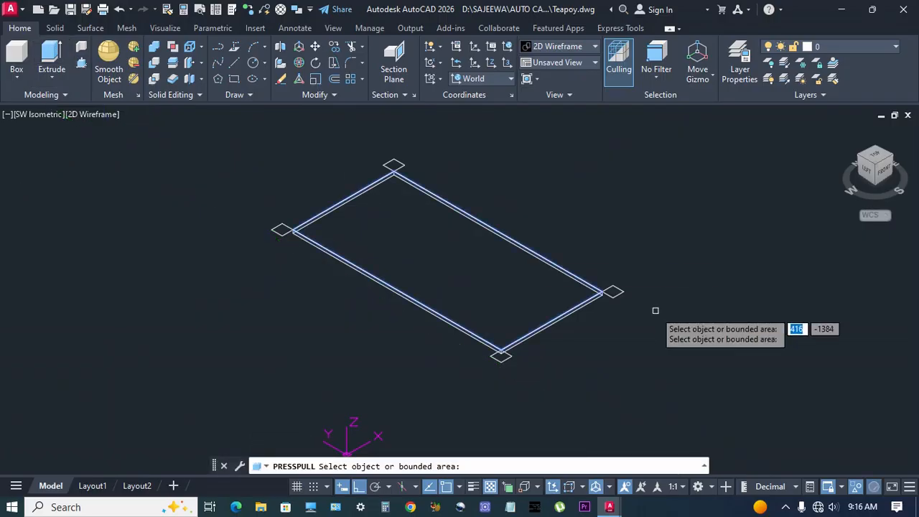
pyautogui.scroll(3, 607, 294)
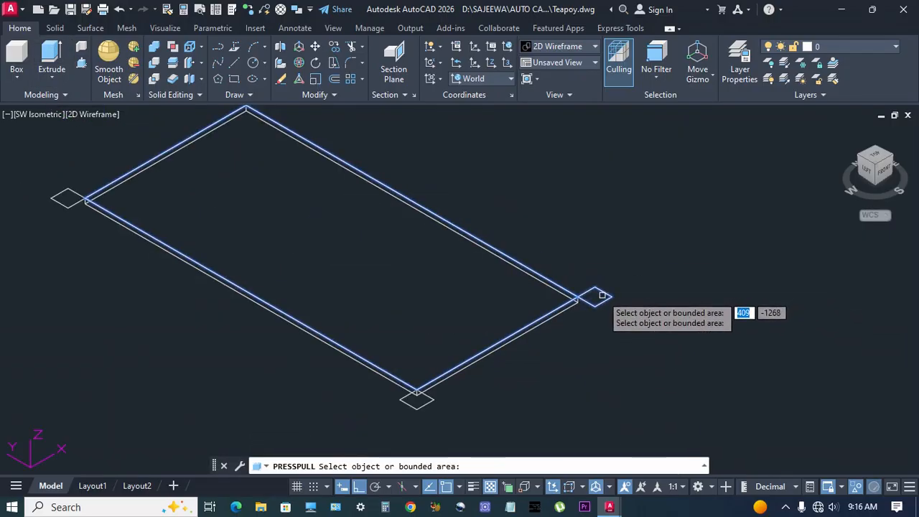
pyautogui.click(596, 295)
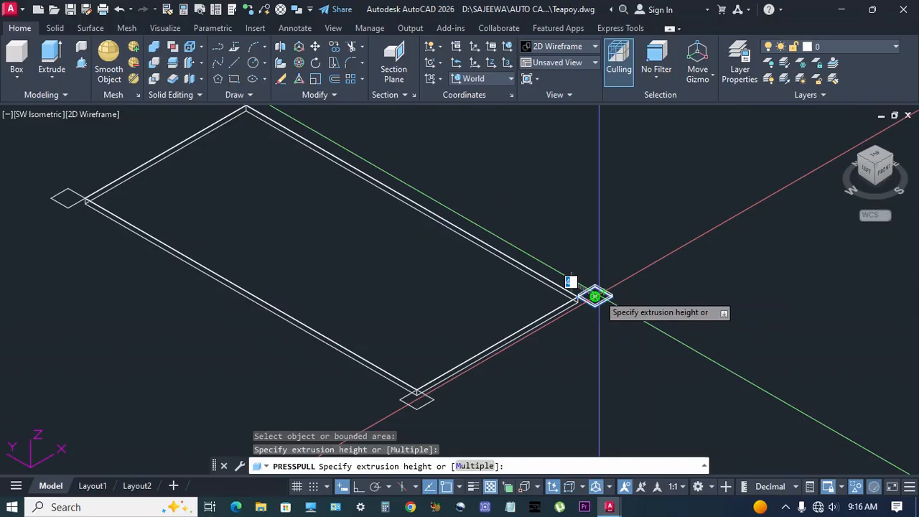
pyautogui.write('m')
pyautogui.press('Return')
pyautogui.scroll(-3, 595, 298)
pyautogui.scroll(3, 369, 160)
pyautogui.click(364, 168)
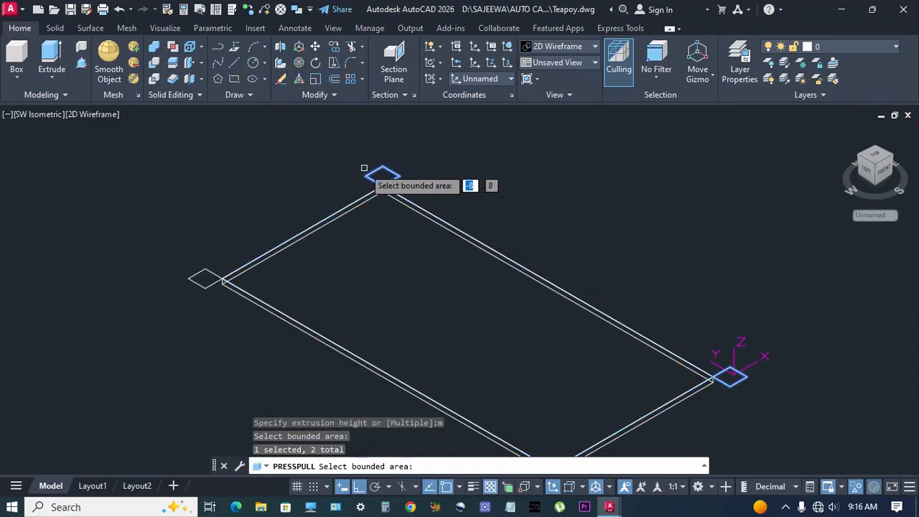
pyautogui.click(211, 268)
pyautogui.click(203, 267)
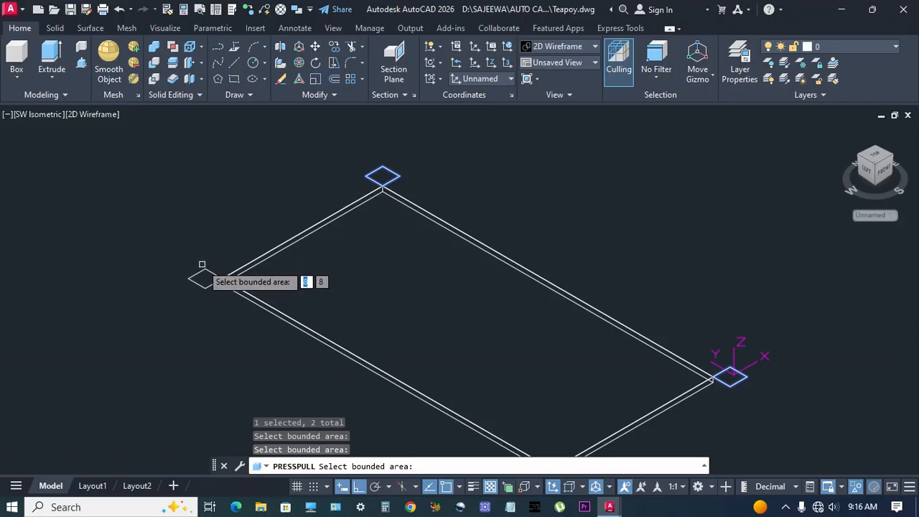
pyautogui.click(204, 272)
pyautogui.scroll(-3, 229, 238)
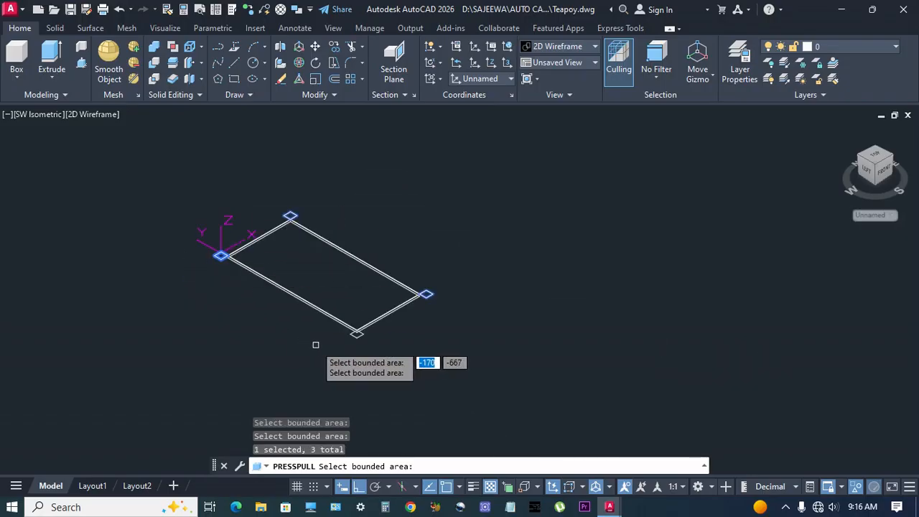
pyautogui.scroll(3, 353, 349)
pyautogui.click(366, 308)
pyautogui.scroll(-4, 391, 309)
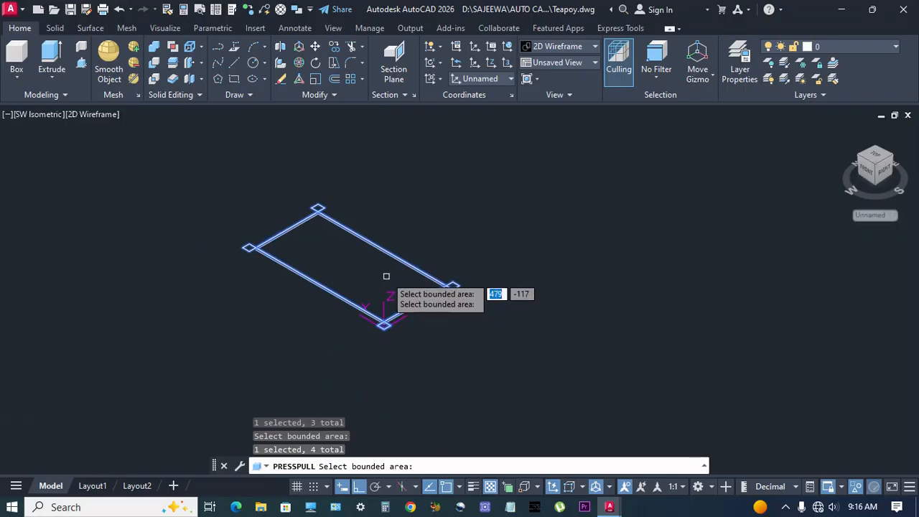
pyautogui.moveTo(385, 273); pyautogui.dragTo(431, 308, button='middle')
pyautogui.press('Return')
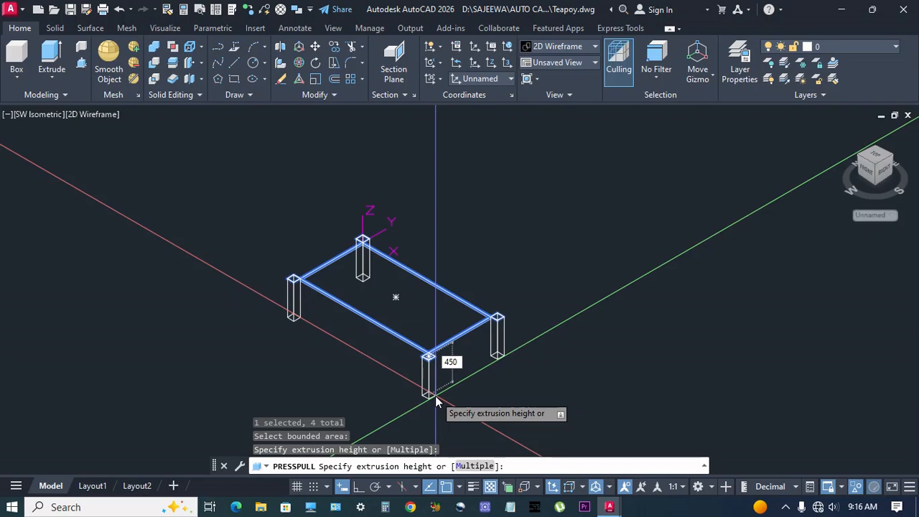
pyautogui.press('Return')
pyautogui.moveTo(530, 329); pyautogui.dragTo(560, 302, button='middle')
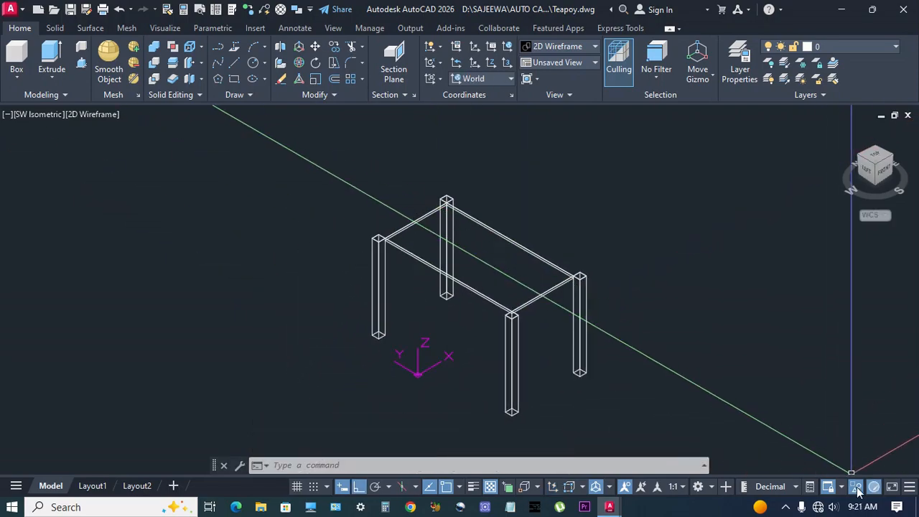
# End the object isolation to redisplay the tabletop, and subtract the thin panel solid from it to form a recess
pyautogui.click(857, 488)
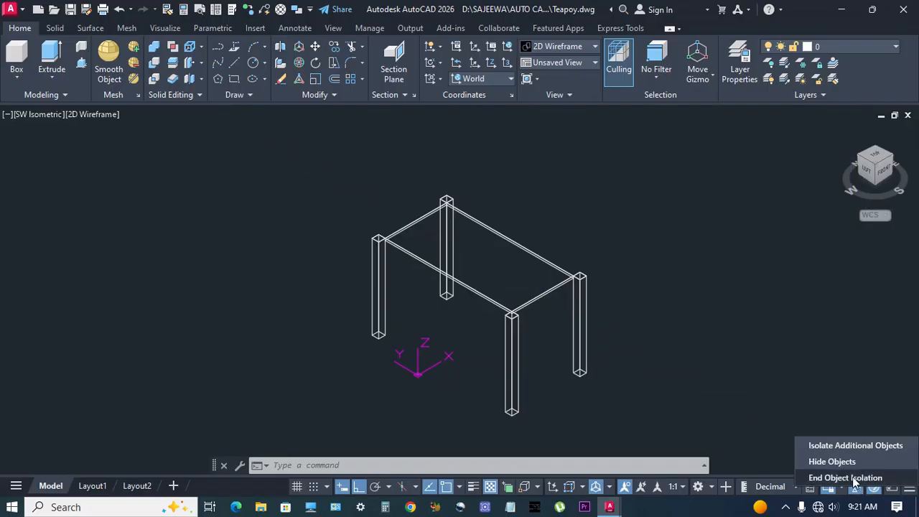
pyautogui.click(844, 477)
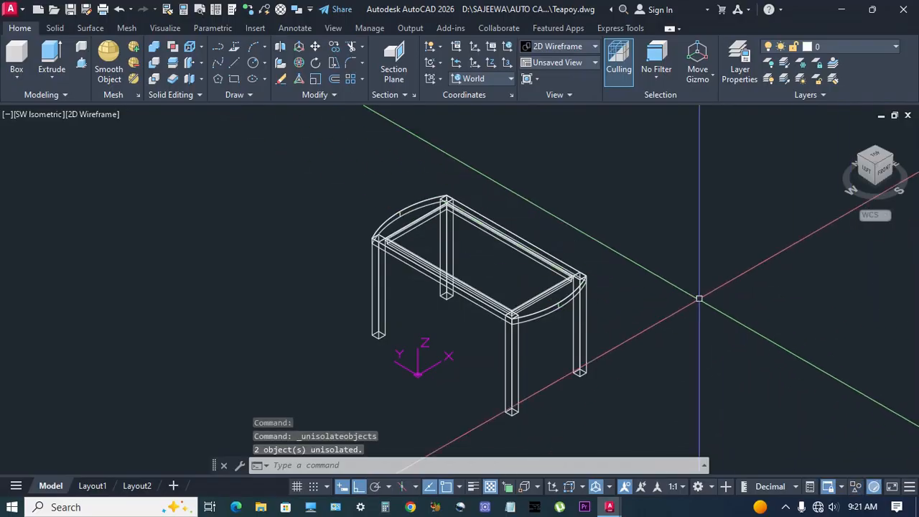
pyautogui.scroll(2, 561, 287)
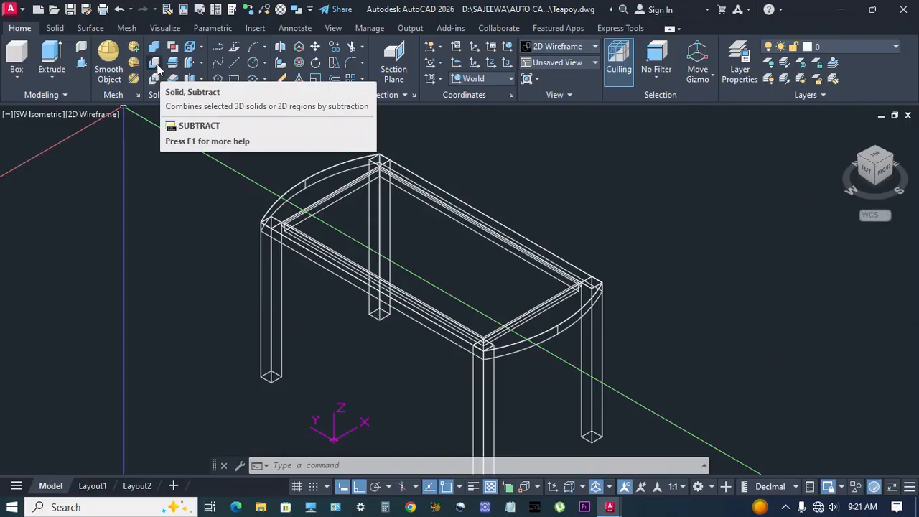
pyautogui.click(155, 65)
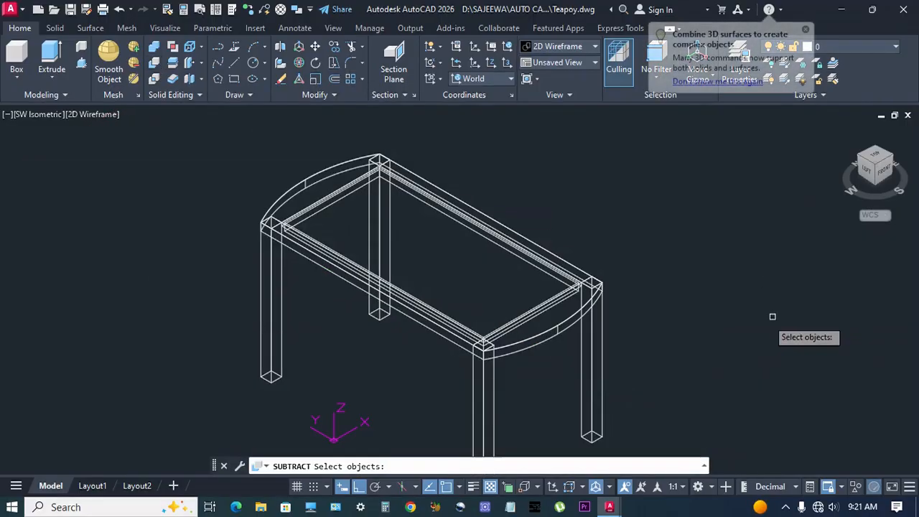
pyautogui.scroll(4, 582, 332)
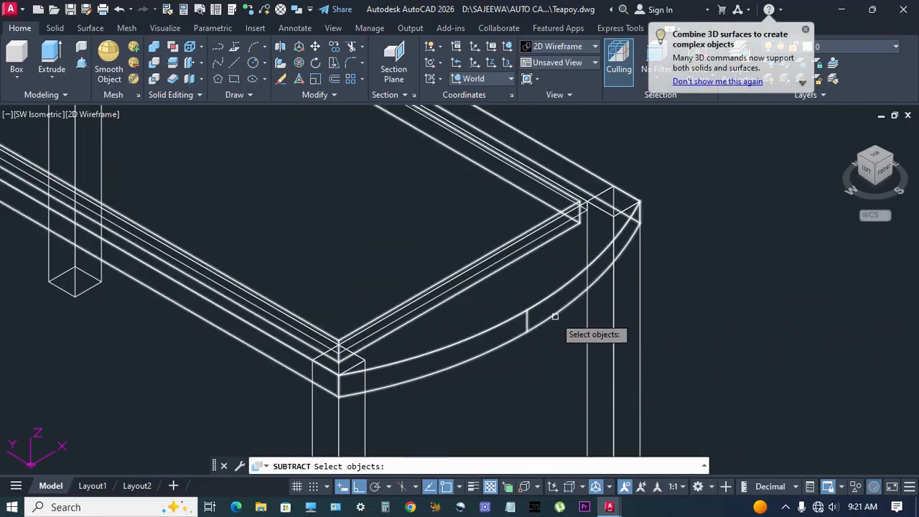
pyautogui.click(555, 315)
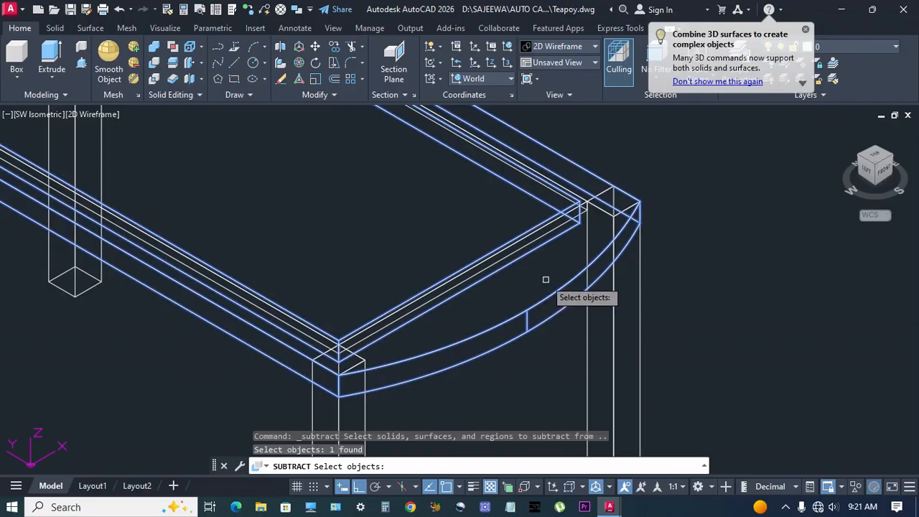
pyautogui.press('Return')
pyautogui.scroll(2, 563, 219)
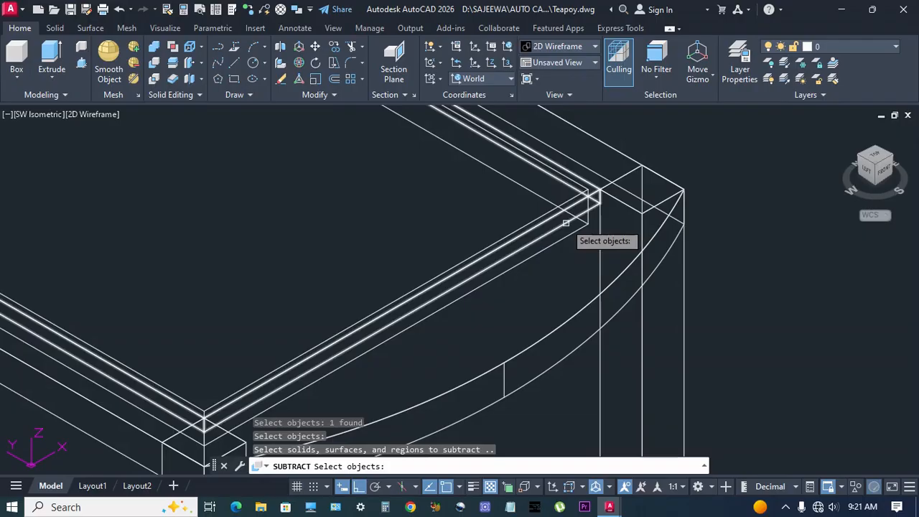
pyautogui.click(566, 223)
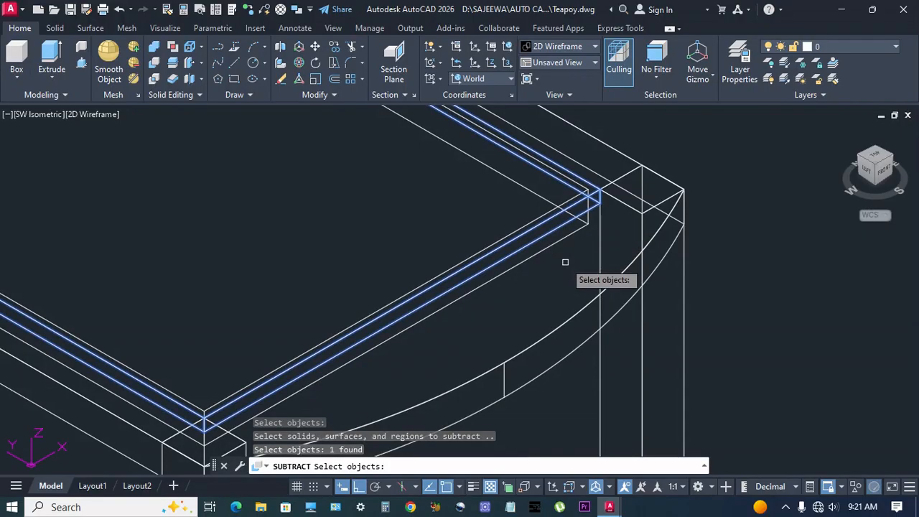
pyautogui.press('Return')
# Union the tabletop solid with the four legs into a single solid
pyautogui.scroll(-4, 576, 271)
pyautogui.moveTo(511, 260); pyautogui.dragTo(561, 302, button='middle')
pyautogui.scroll(-5, 567, 303)
pyautogui.click(155, 48)
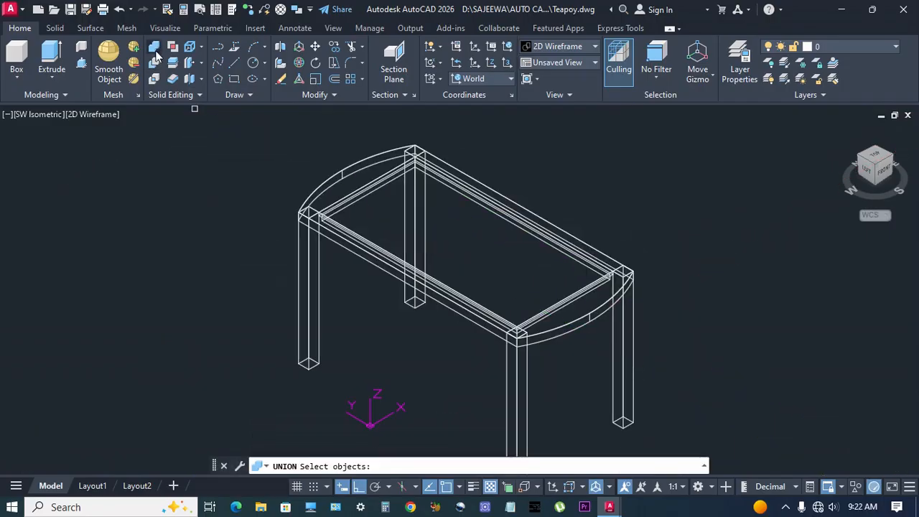
pyautogui.click(579, 328)
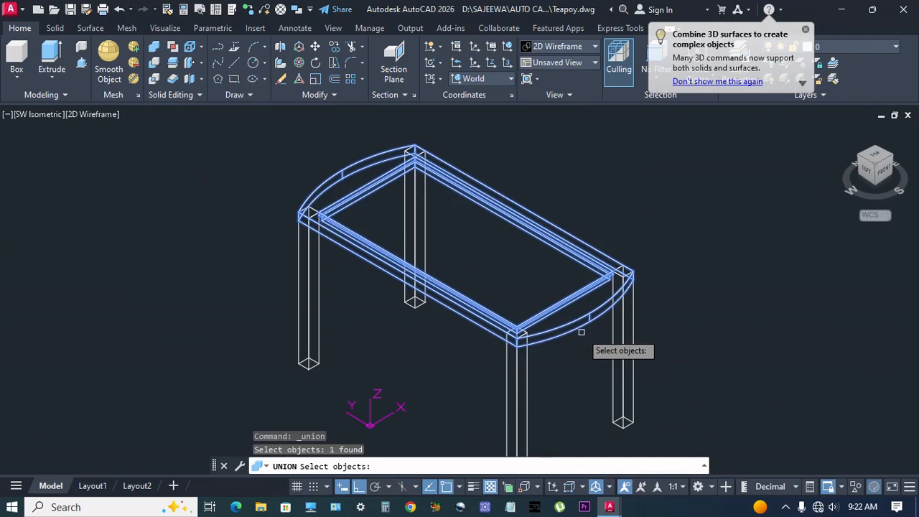
pyautogui.click(528, 376)
pyautogui.click(610, 372)
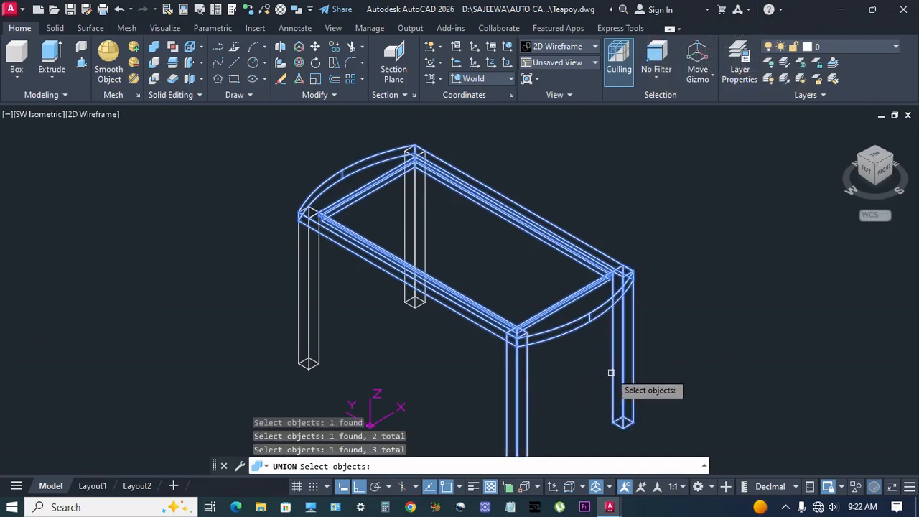
pyautogui.click(404, 304)
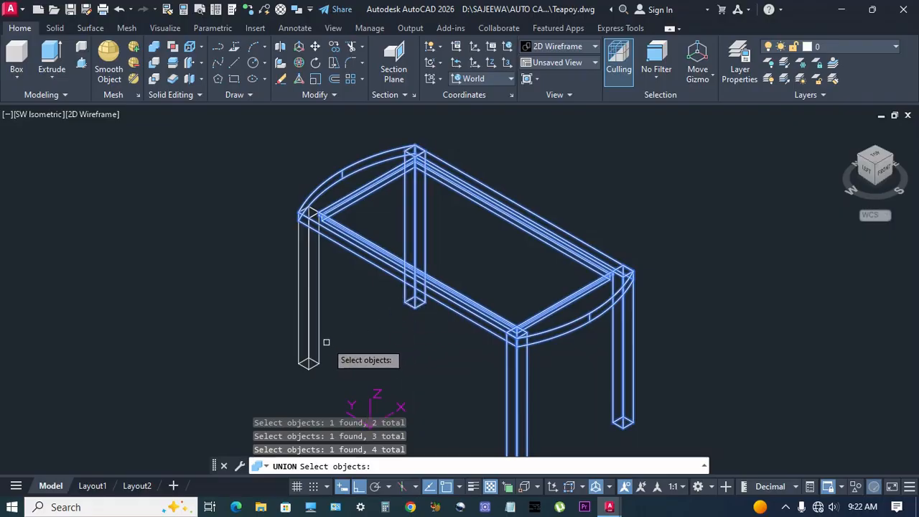
pyautogui.click(319, 344)
pyautogui.press('Return')
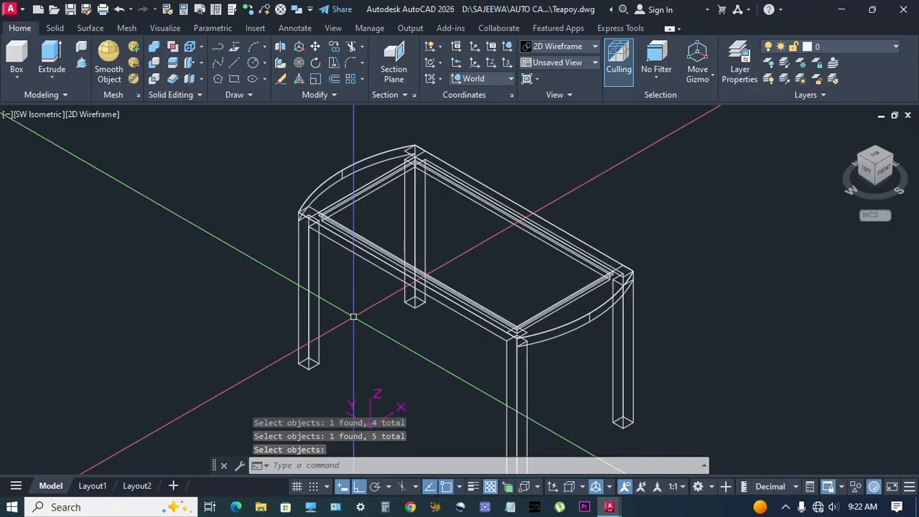
# Hide the combined tabletop-and-legs solid, leaving the outline, inner rectangle and leg squares displayed
pyautogui.click(622, 361)
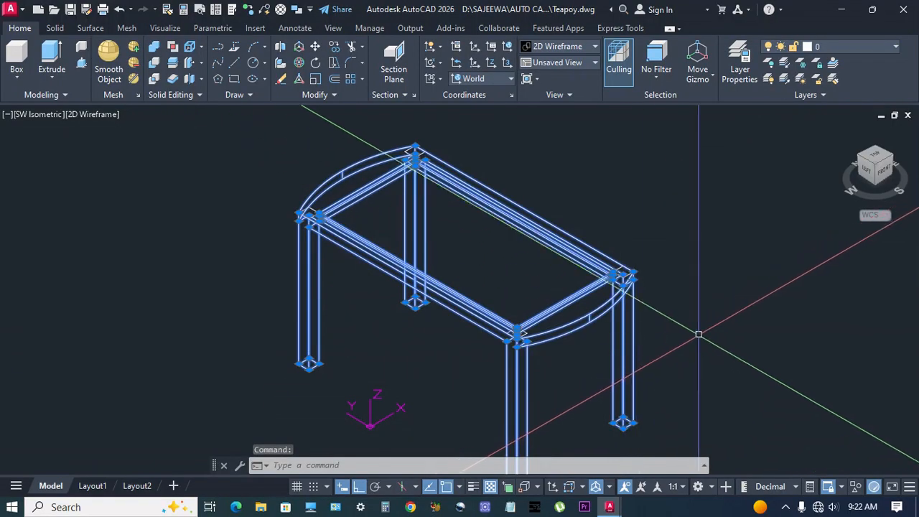
pyautogui.click(856, 487)
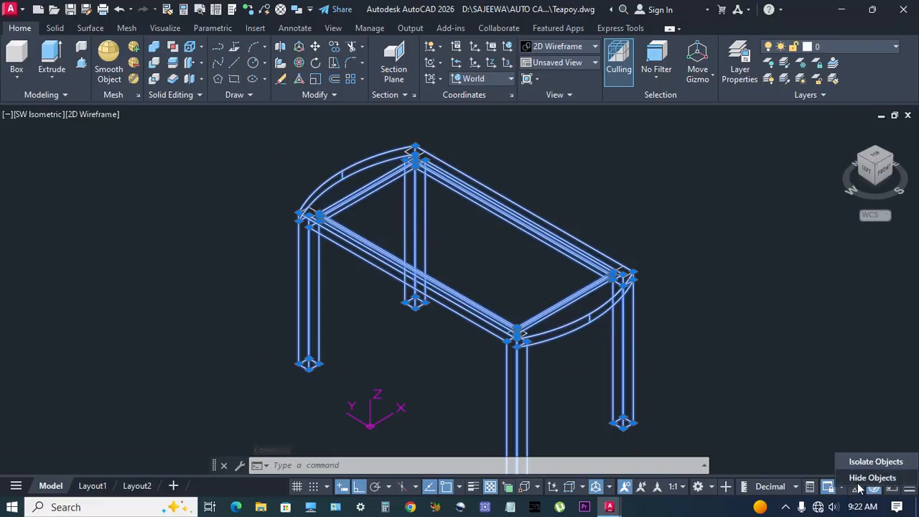
pyautogui.click(871, 478)
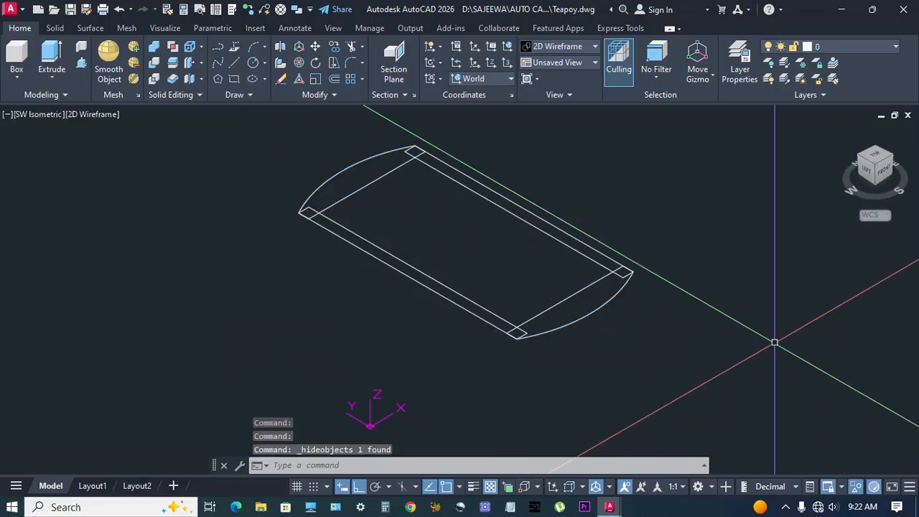
# Presspull the inner rectangle 10 downward to form the inset panel
pyautogui.click(81, 63)
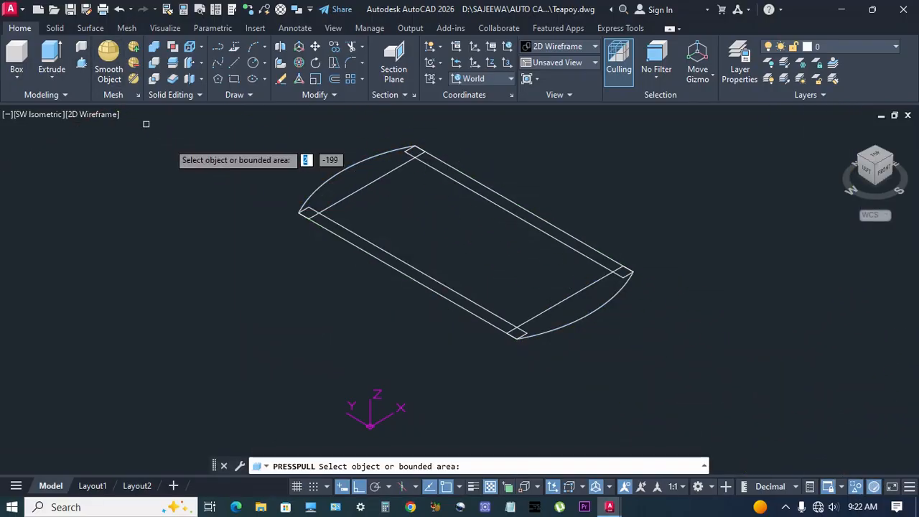
pyautogui.click(374, 208)
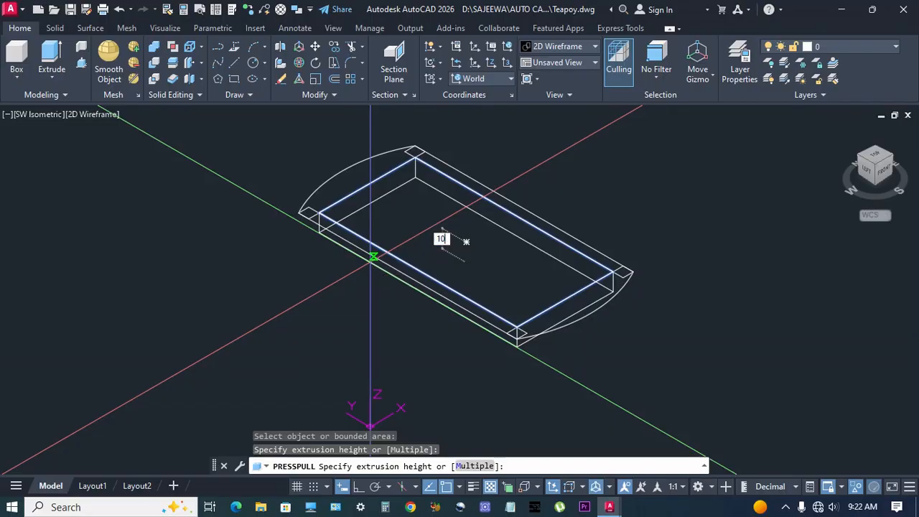
pyautogui.press('Return')
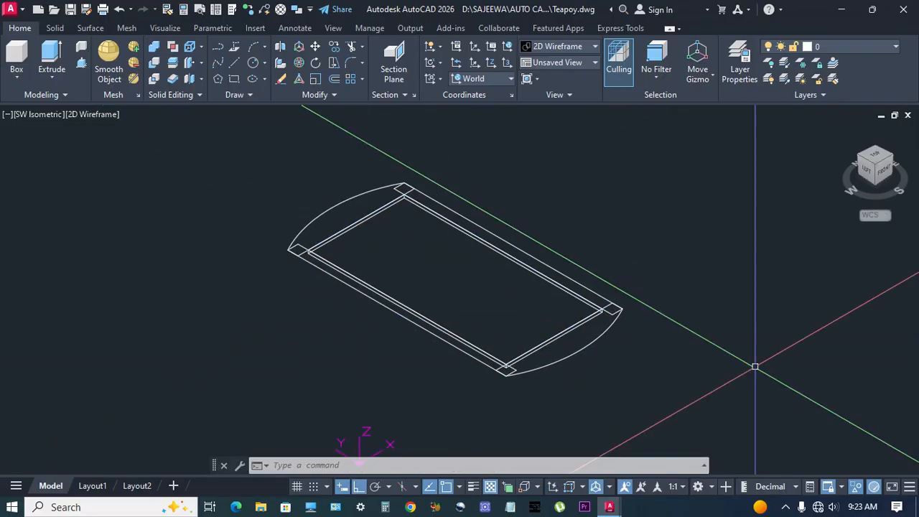
# Quick-select every object of type Polyline among the displayed geometry and erase them, keeping only the inset panel solid
pyautogui.click(801, 408)
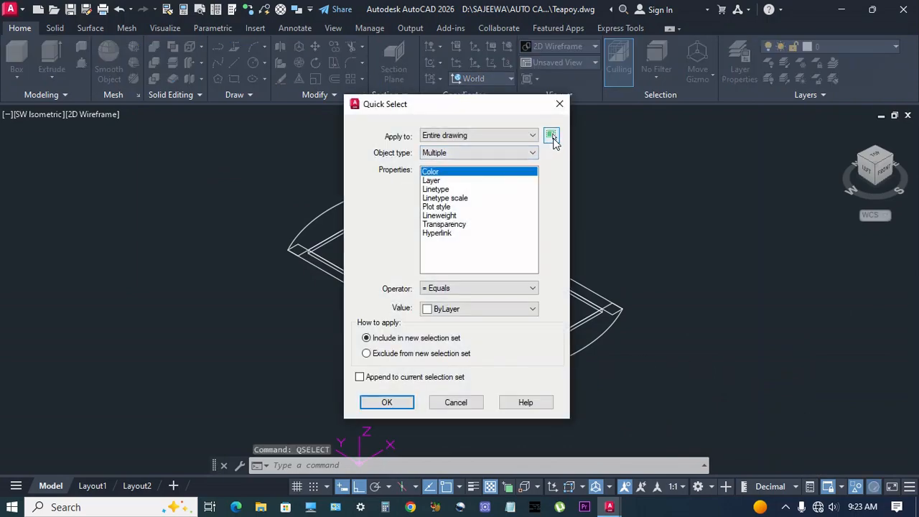
pyautogui.click(551, 137)
pyautogui.click(272, 170)
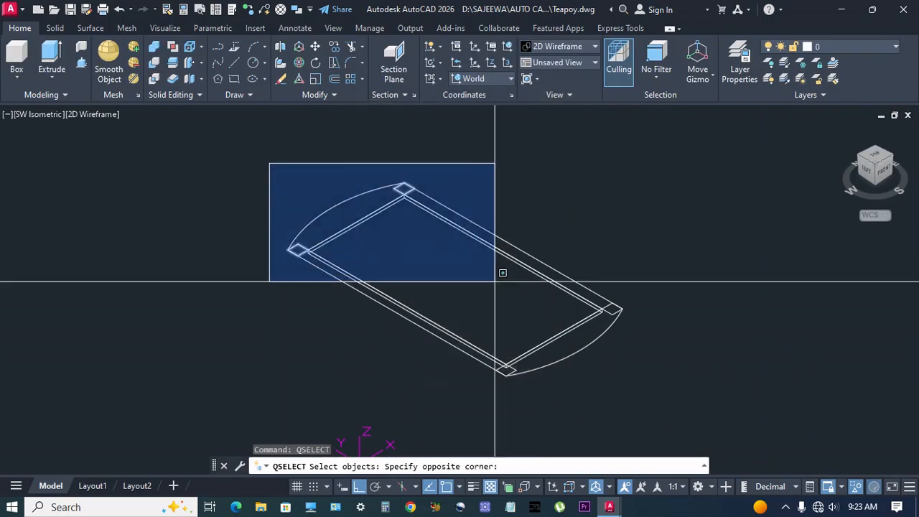
pyautogui.click(653, 381)
pyautogui.press('Return')
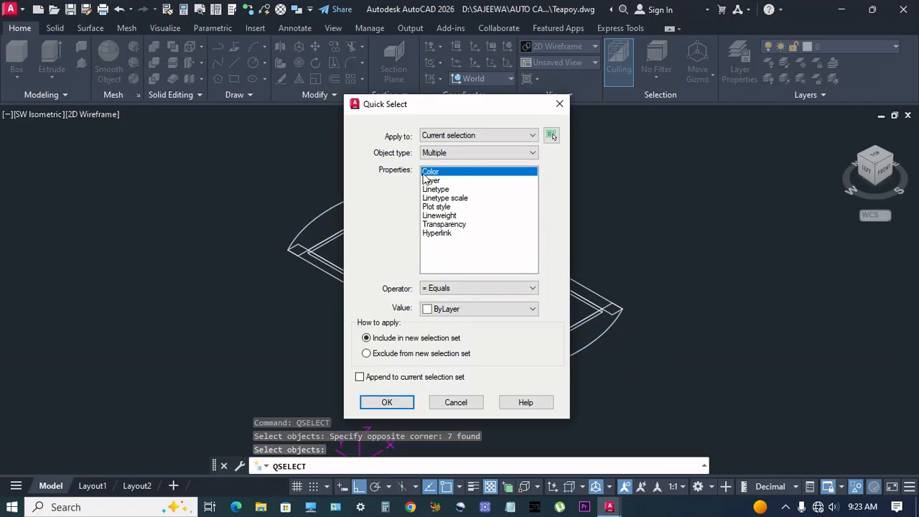
pyautogui.click(534, 153)
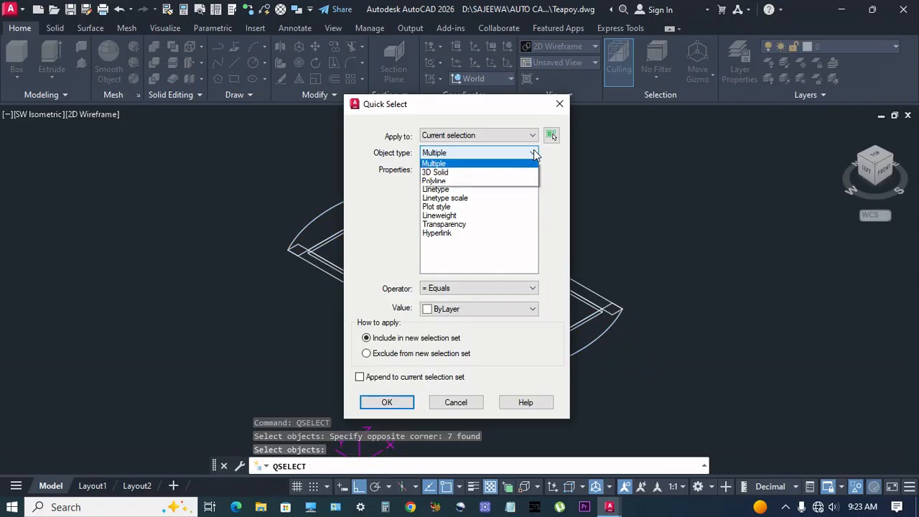
pyautogui.click(477, 183)
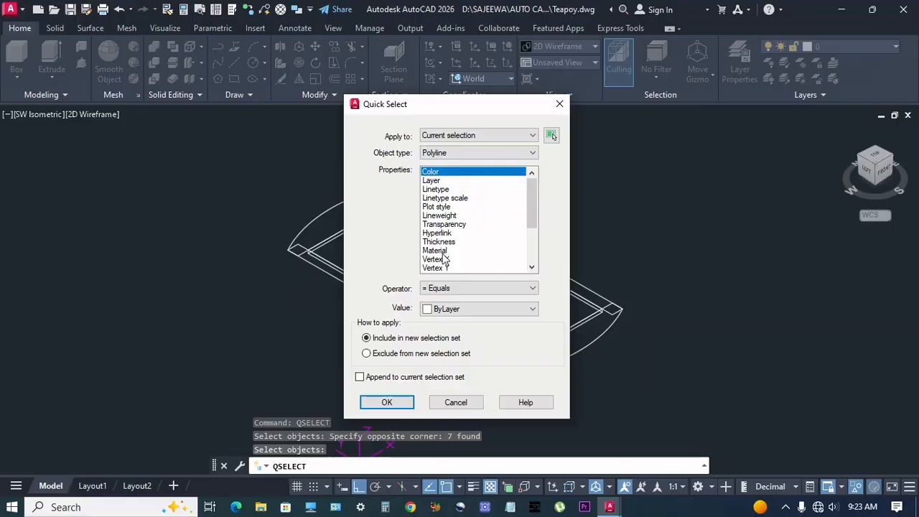
pyautogui.click(387, 403)
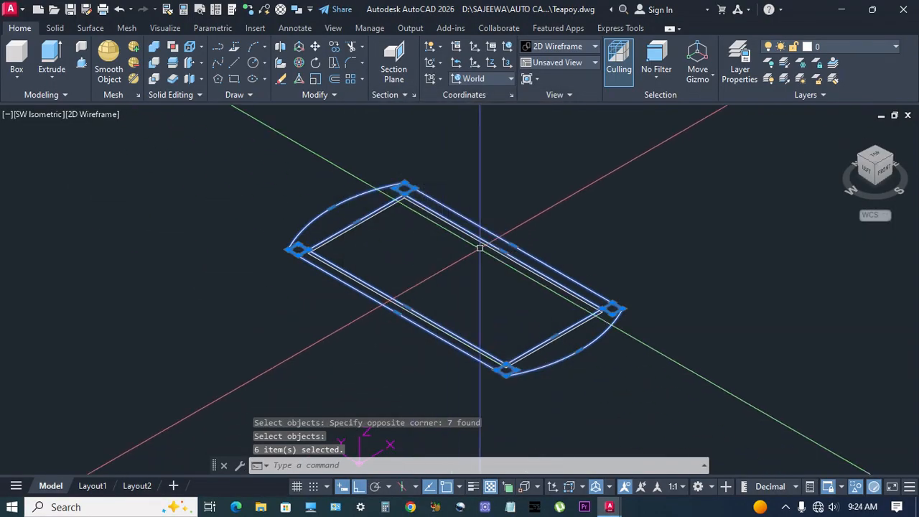
pyautogui.write('E')
pyautogui.press('Return')
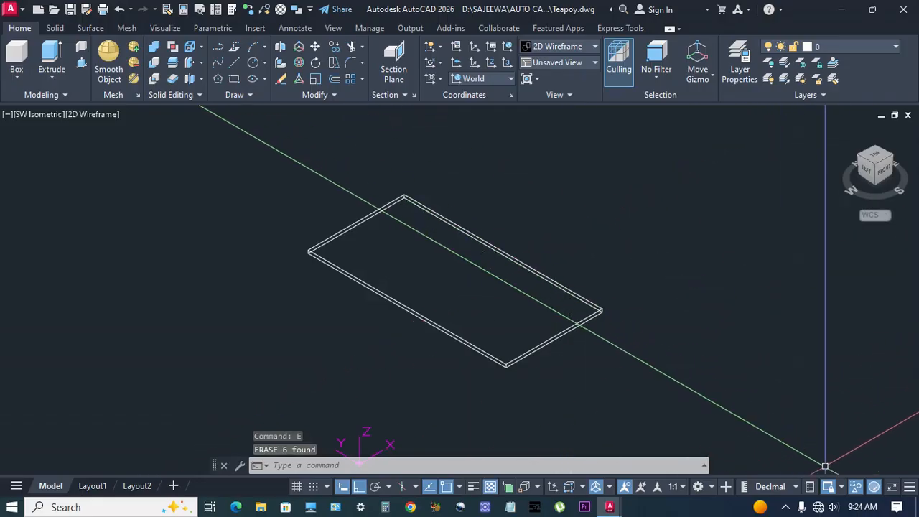
# End the object isolation to bring the hidden tabletop-and-legs solid back into view with the inset panel
pyautogui.click(856, 487)
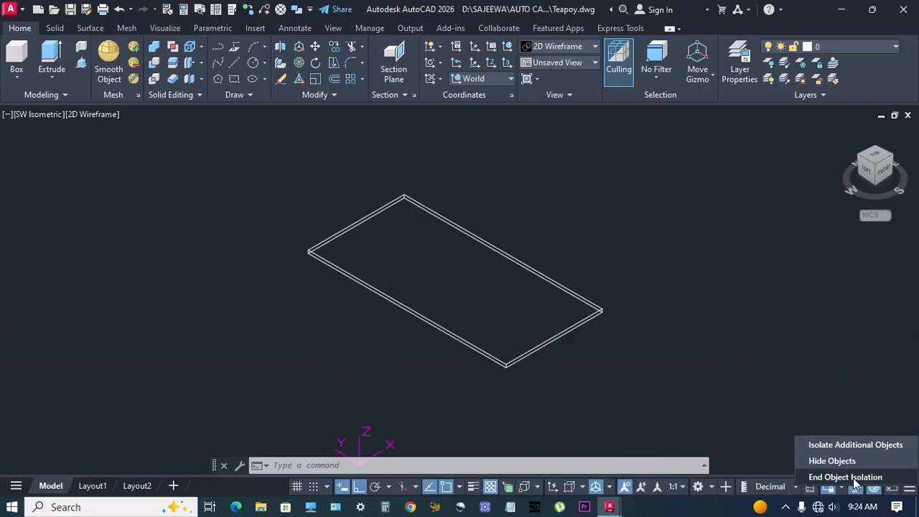
pyautogui.click(854, 478)
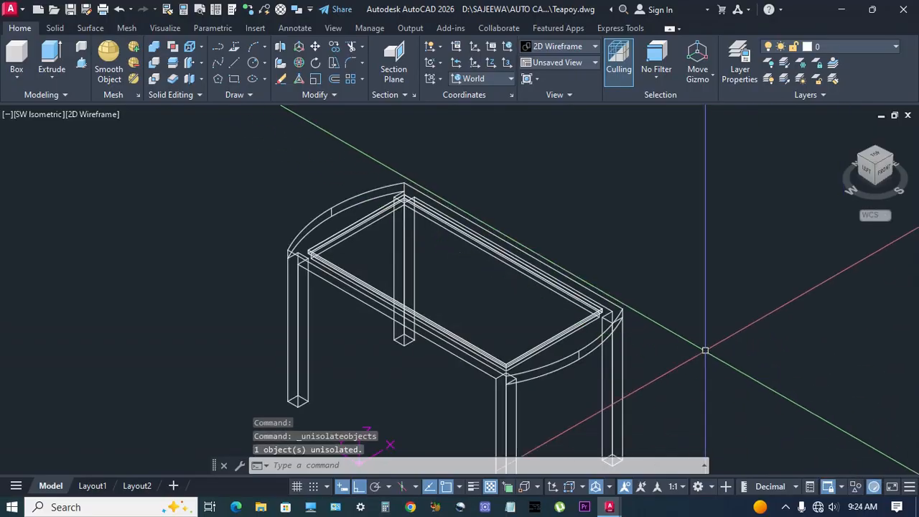
# Examine the whole table in the Realistic visual style, and return to 2D Wireframe
pyautogui.click(83, 115)
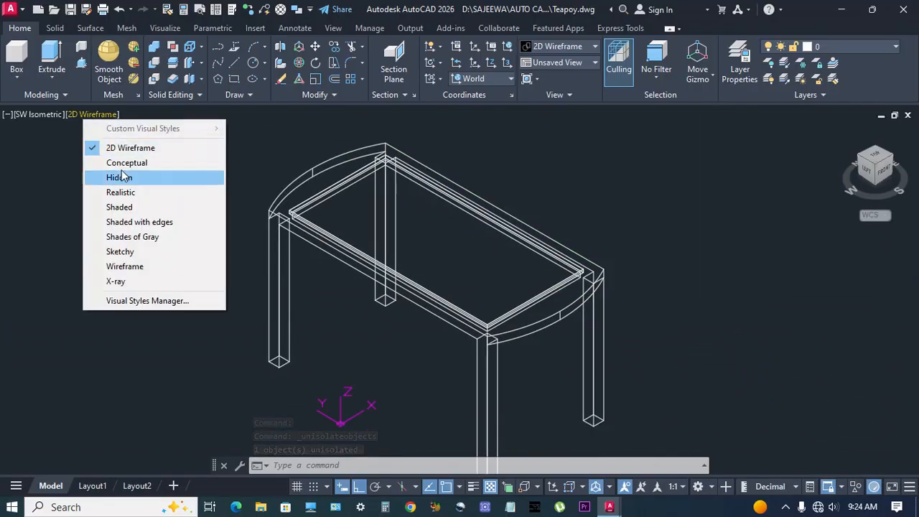
pyautogui.click(122, 194)
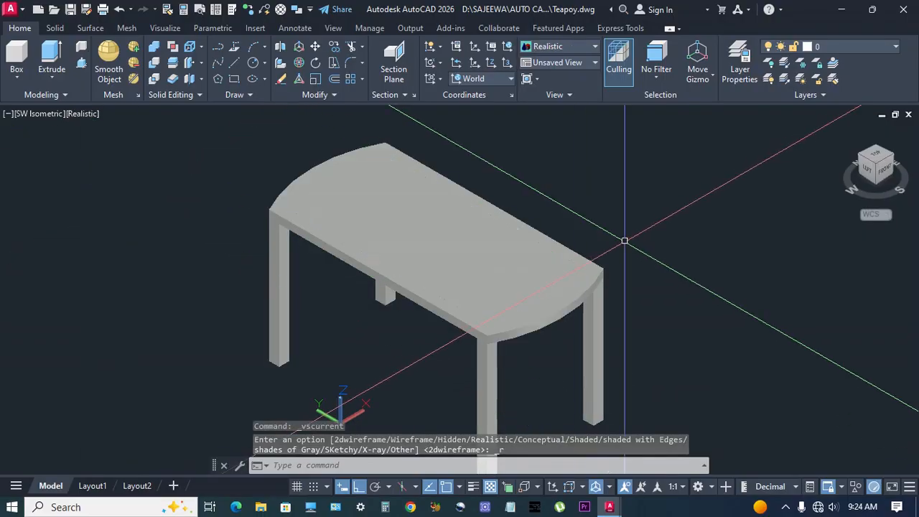
pyautogui.click(82, 119)
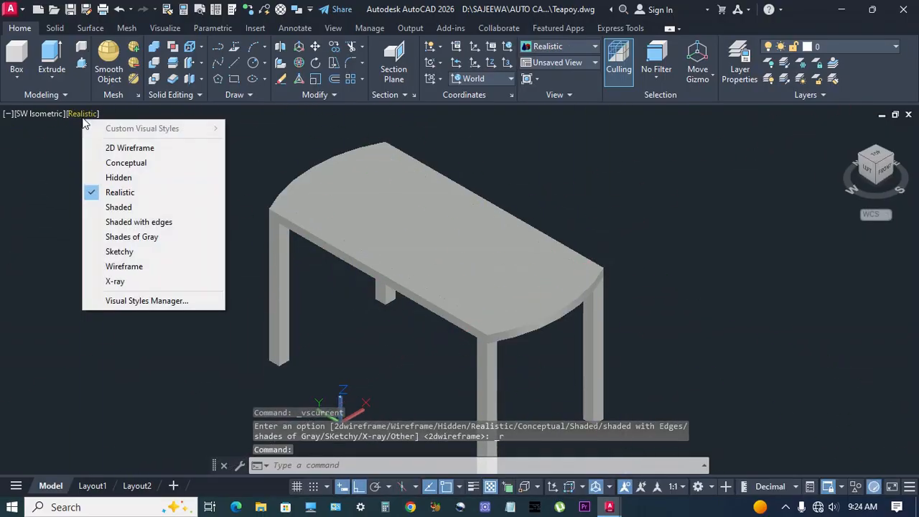
pyautogui.click(114, 148)
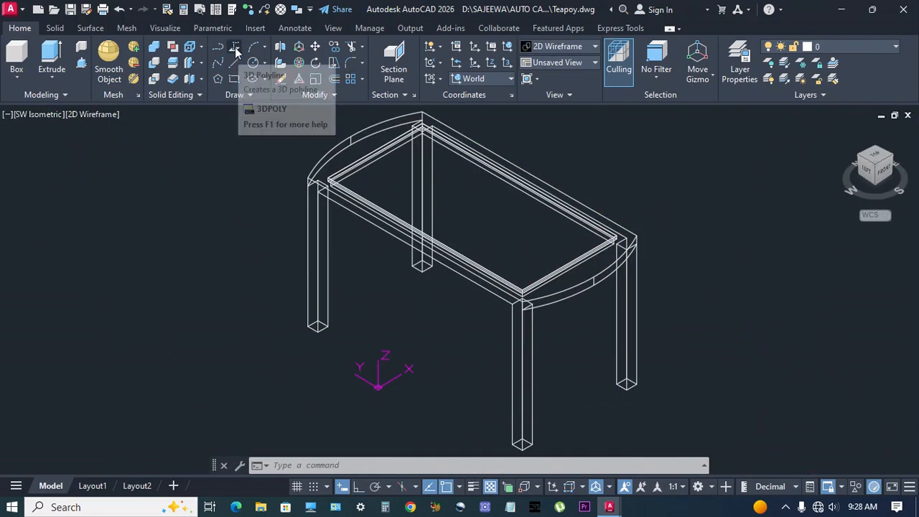
# With Ortho on, draw a closed 3D polyline from the north-west leg's bottom front corner: 25 up, 20 along X, 30 up, 20 back
pyautogui.click(235, 47)
pyautogui.scroll(6, 336, 388)
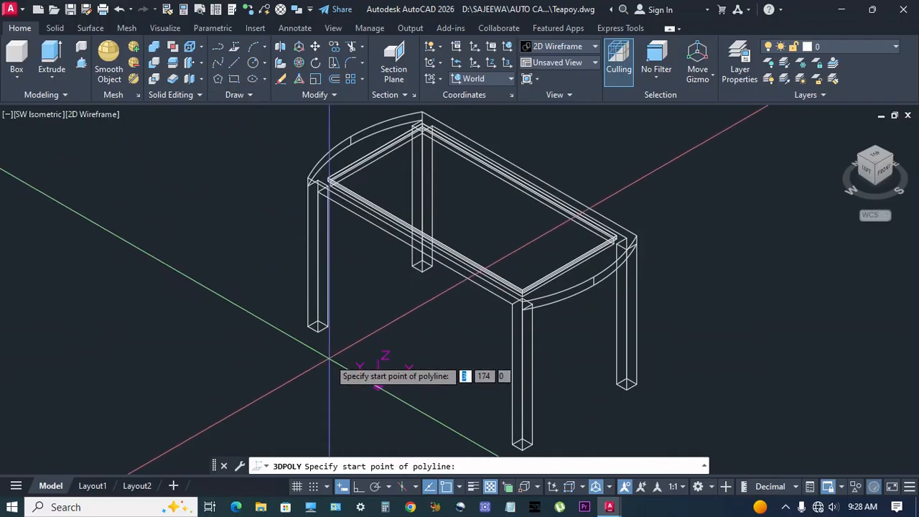
pyautogui.click(307, 275)
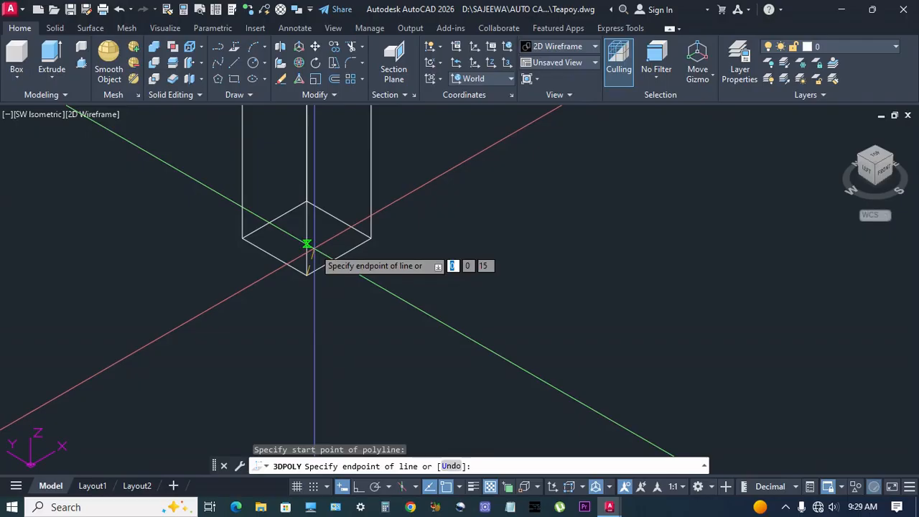
pyautogui.press('F8')
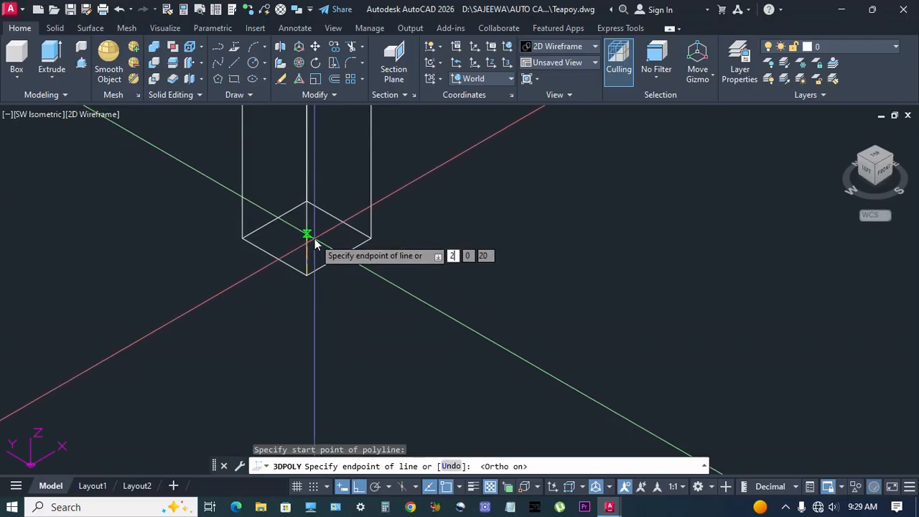
pyautogui.press('Return')
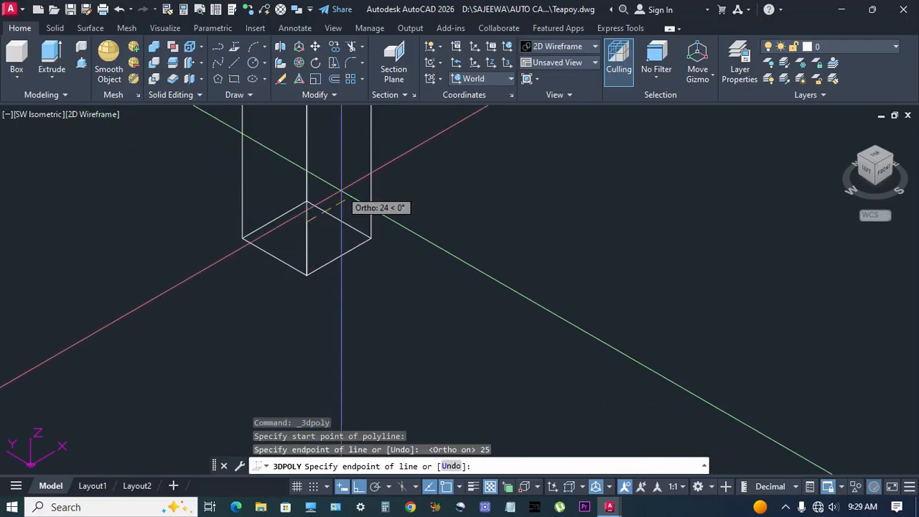
pyautogui.scroll(2, 337, 215)
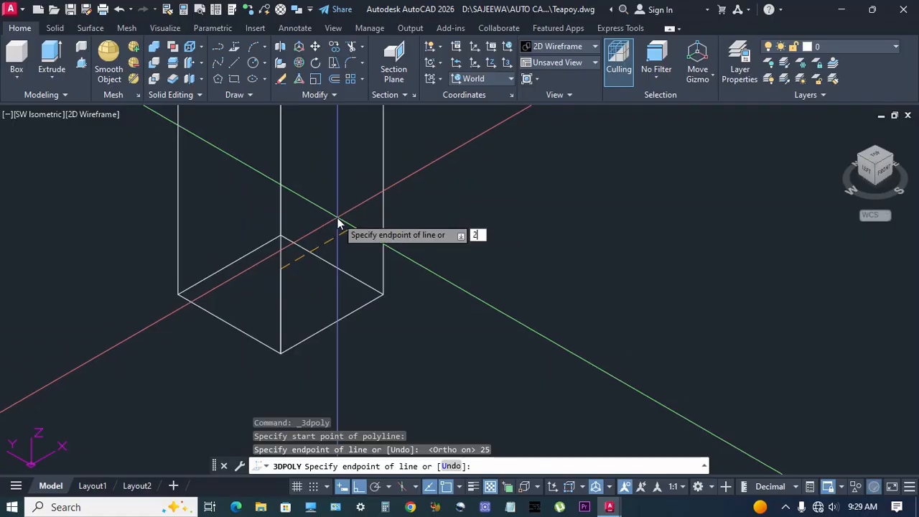
pyautogui.write('20')
pyautogui.press('Return')
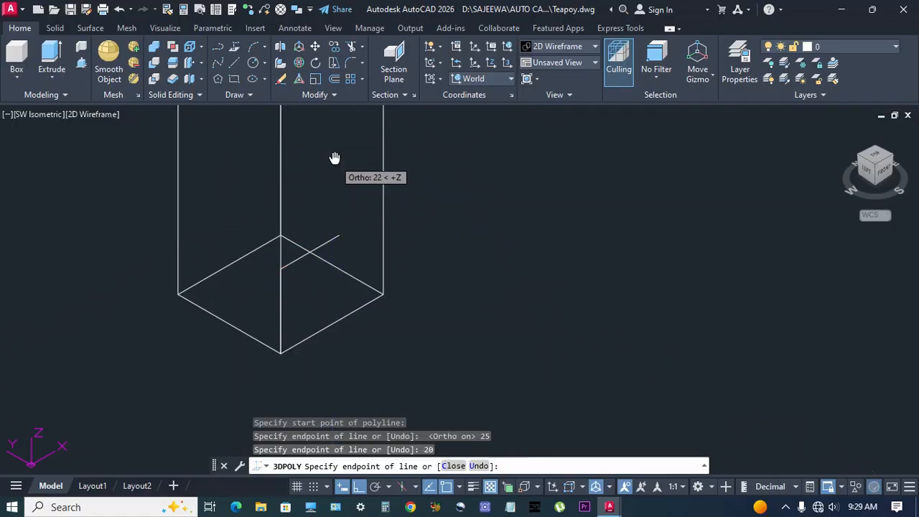
pyautogui.press('Return')
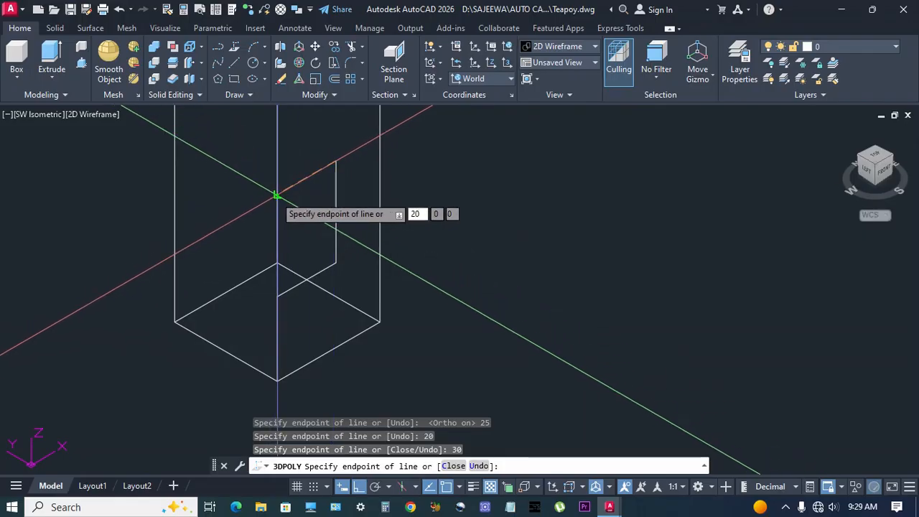
pyautogui.scroll(-2, 293, 309)
pyautogui.write('c')
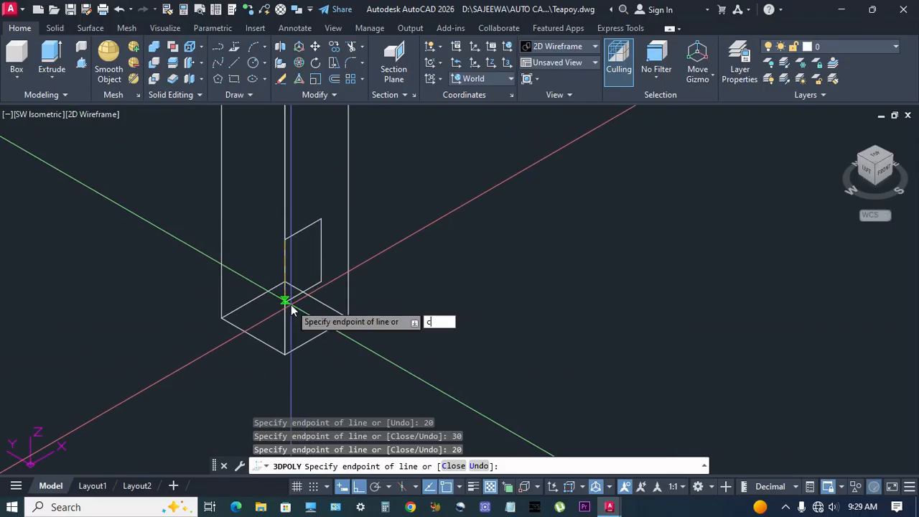
pyautogui.press('Return')
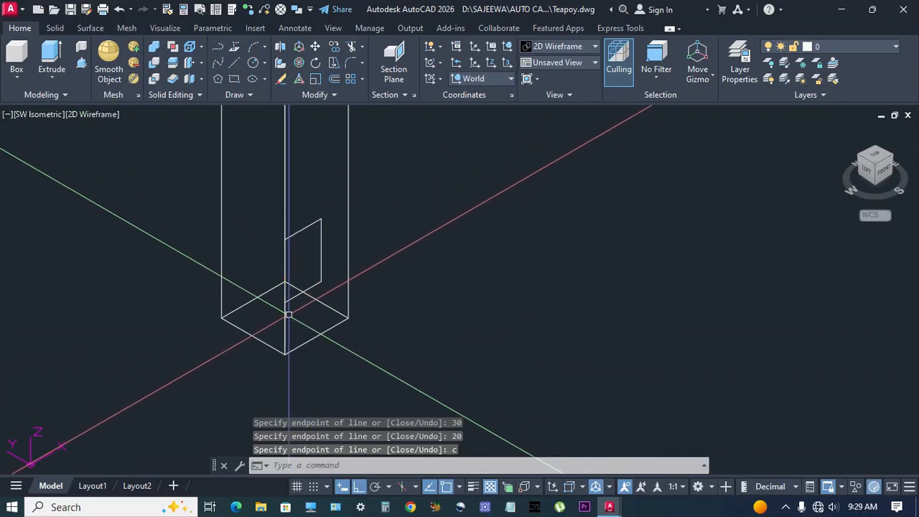
# Remove the polyline's vertex at the leg's bottom corner, leaving only the 20 by 30 rectangle on the leg face
pyautogui.click(300, 351)
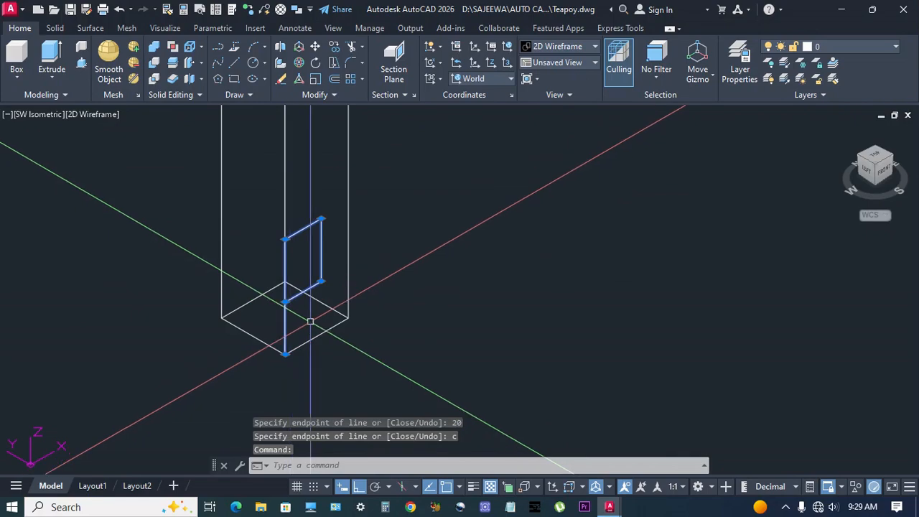
pyautogui.moveTo(286, 356)
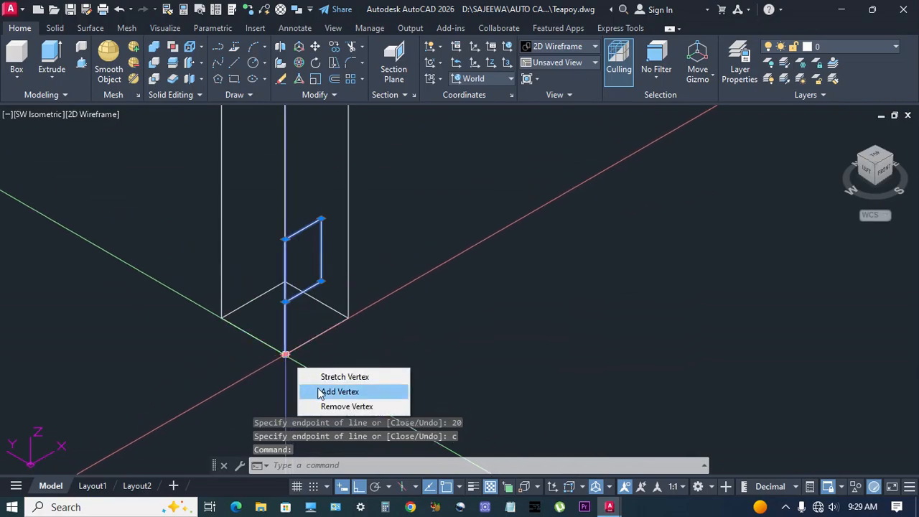
pyautogui.click(334, 406)
pyautogui.scroll(-5, 445, 273)
pyautogui.press('Escape')
pyautogui.moveTo(547, 241); pyautogui.dragTo(522, 253, button='middle')
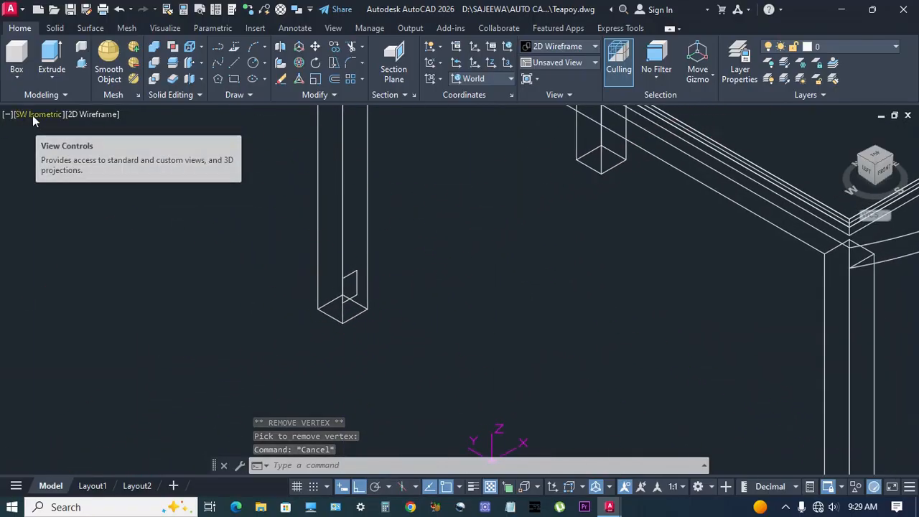
# Switch to the Top view and align the UCS with the current view
pyautogui.click(32, 115)
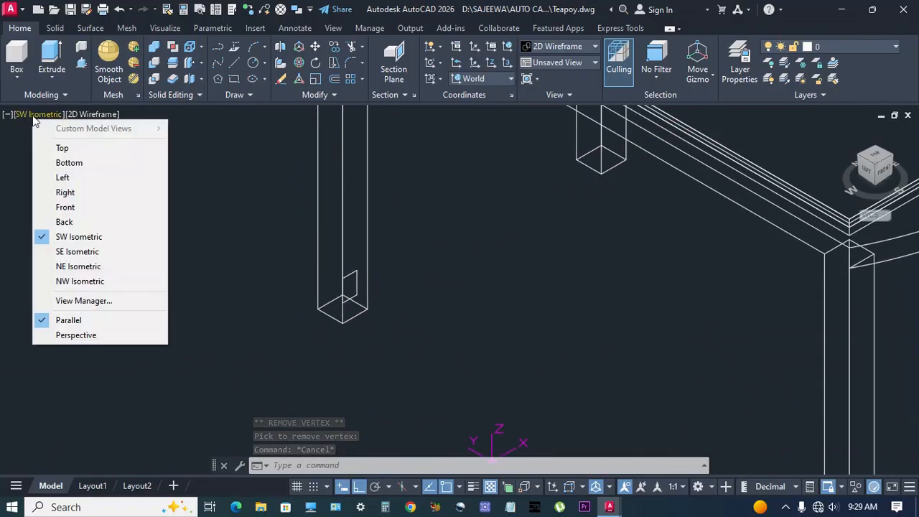
pyautogui.click(76, 149)
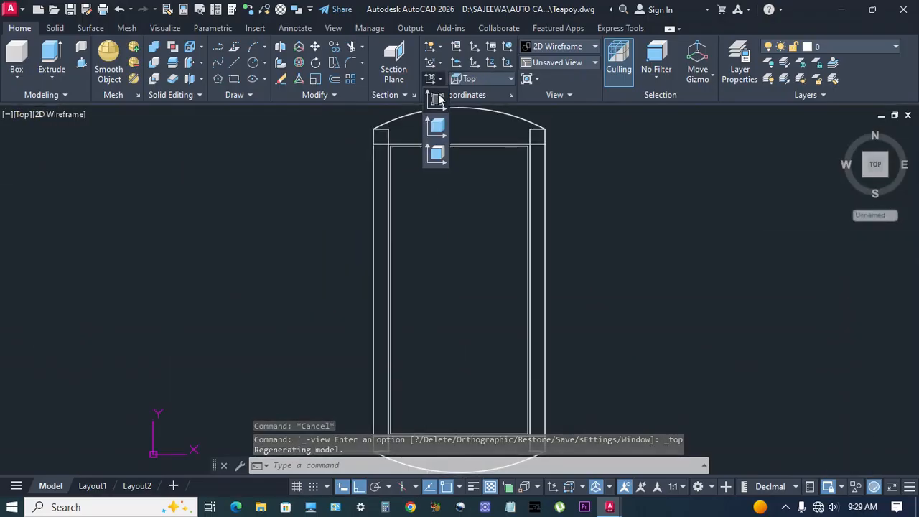
pyautogui.click(437, 99)
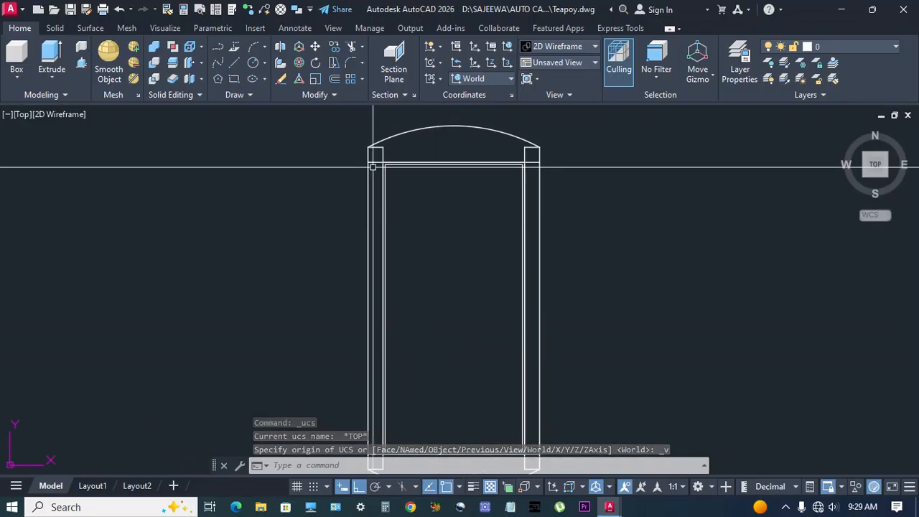
# Mirror the small rectangle across the leg square's diagonal onto the adjacent inner leg face, keeping the source object
pyautogui.scroll(4, 359, 161)
pyautogui.click(338, 155)
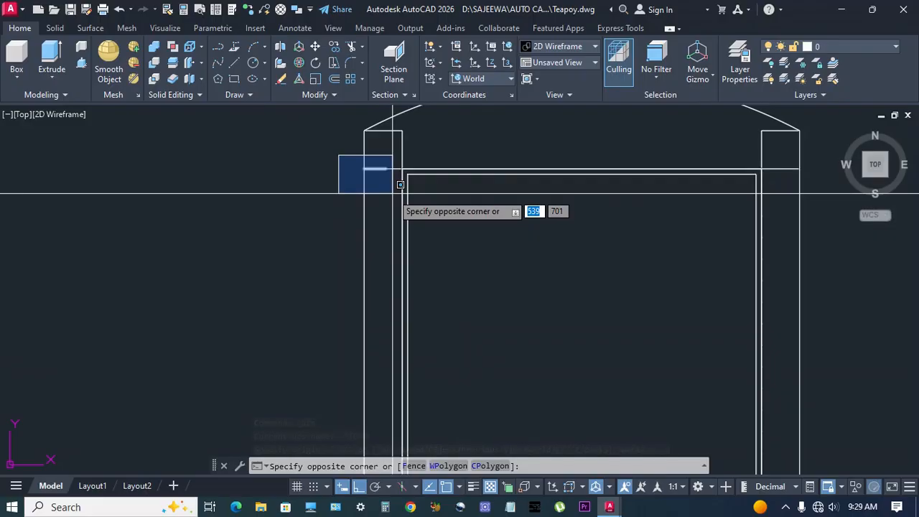
pyautogui.click(374, 172)
pyautogui.scroll(-3, 392, 193)
pyautogui.write('m')
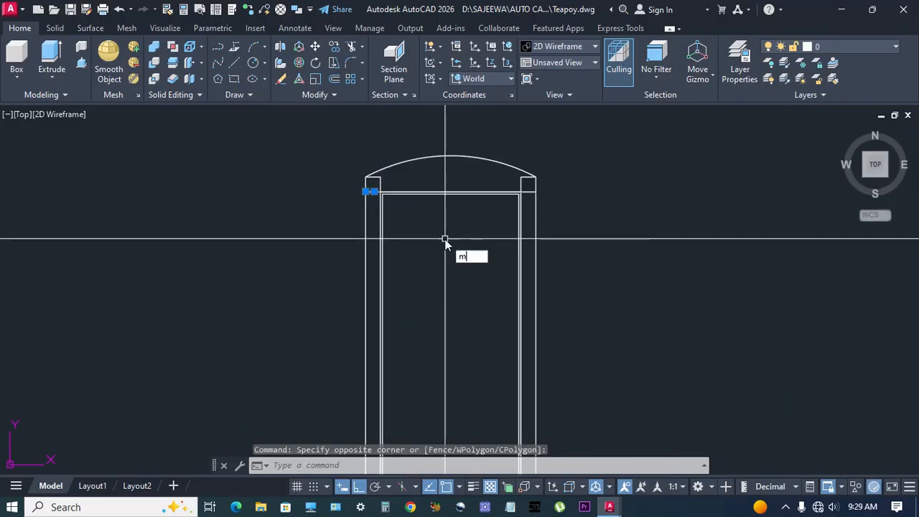
pyautogui.write('i')
pyautogui.press('Return')
pyautogui.scroll(4, 367, 186)
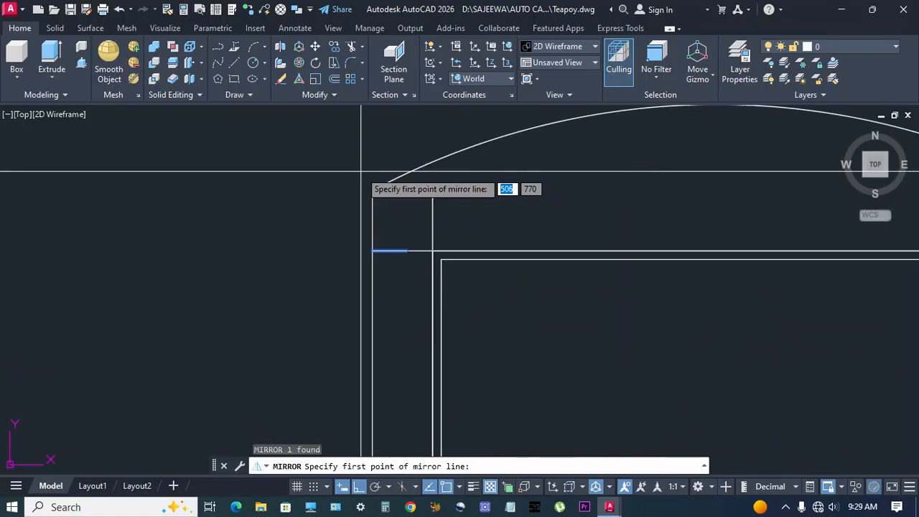
pyautogui.click(378, 199)
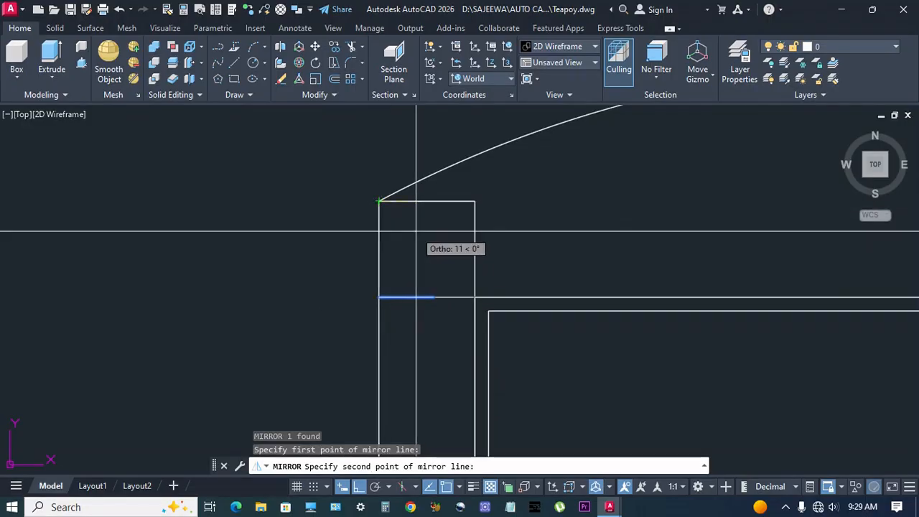
pyautogui.click(474, 296)
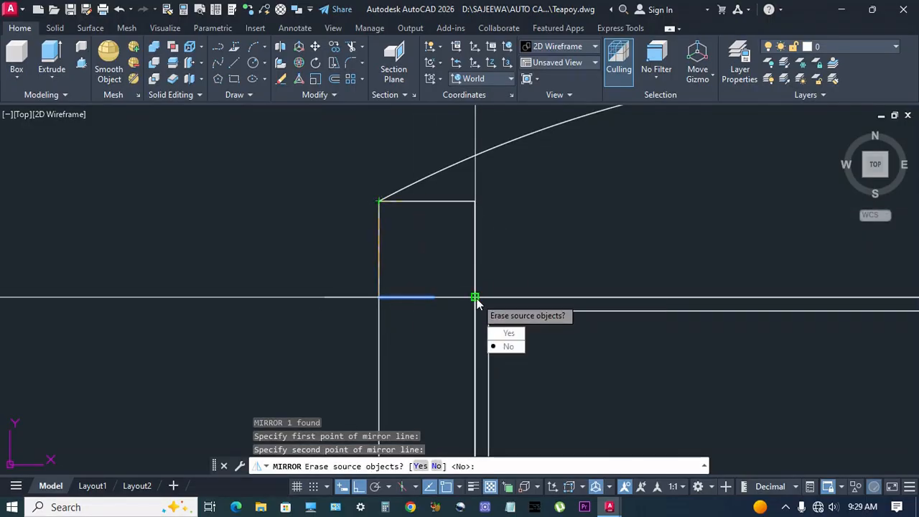
pyautogui.press('Return')
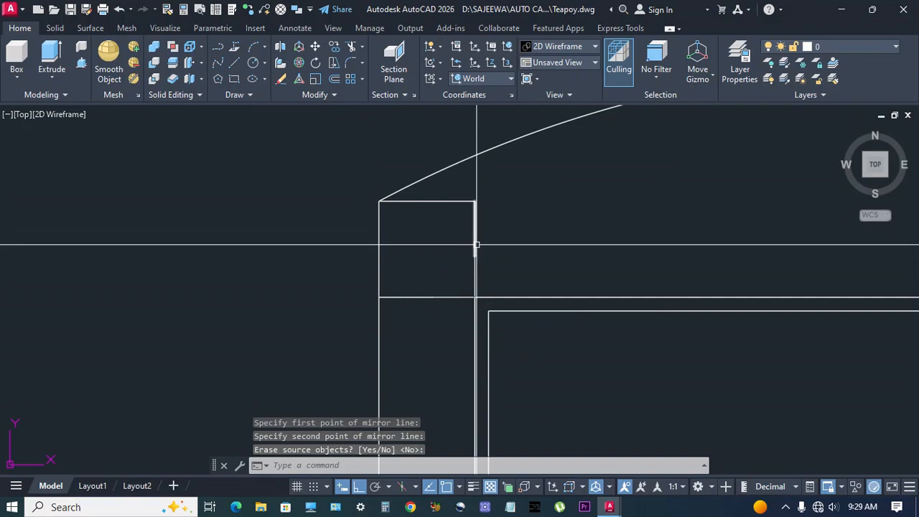
pyautogui.click(475, 242)
pyautogui.click(429, 296)
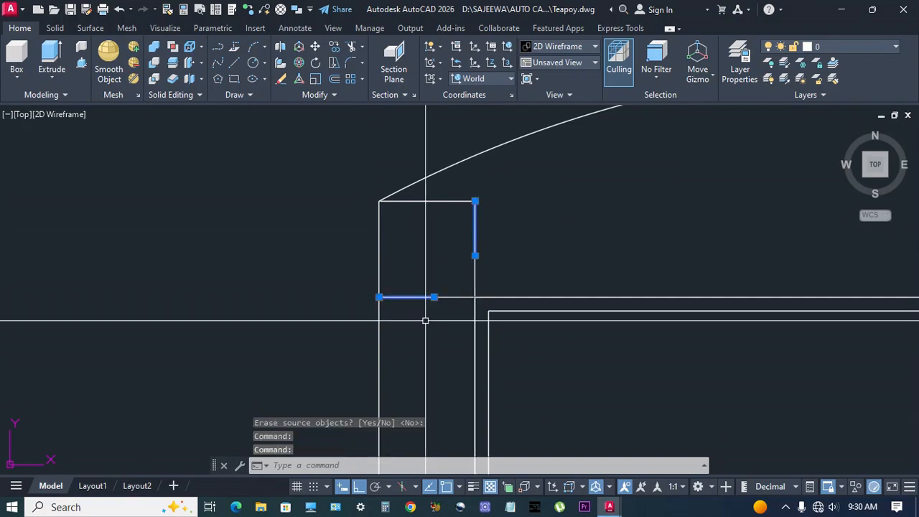
pyautogui.press('Escape')
# Return to the SW Isometric view and inspect the two rectangles on the leg
pyautogui.scroll(-6, 425, 320)
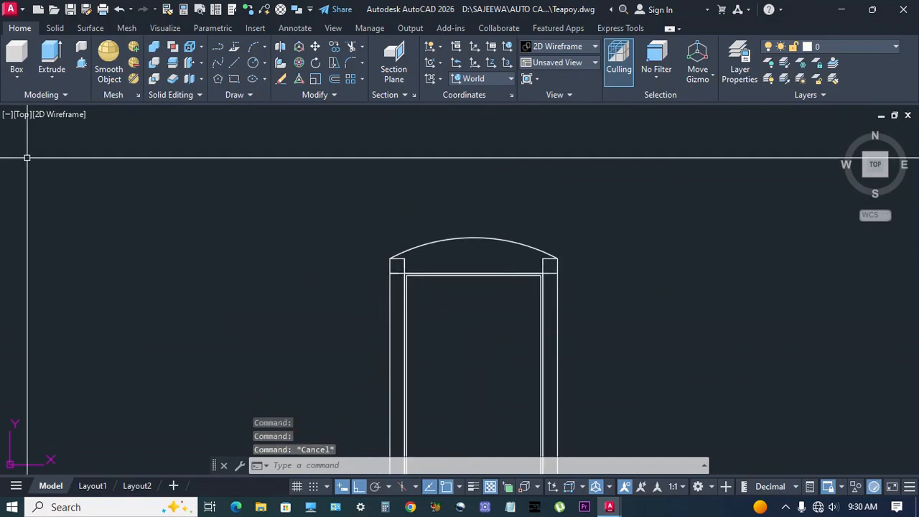
pyautogui.click(20, 116)
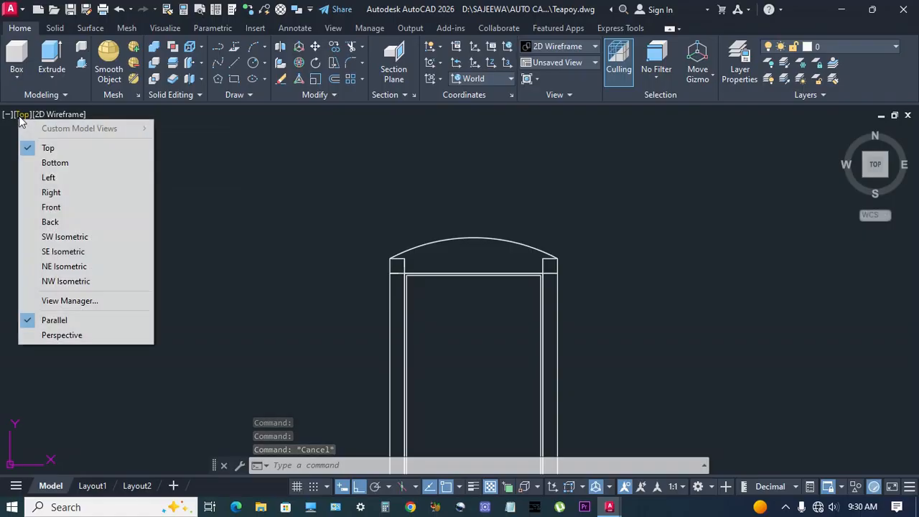
pyautogui.click(48, 242)
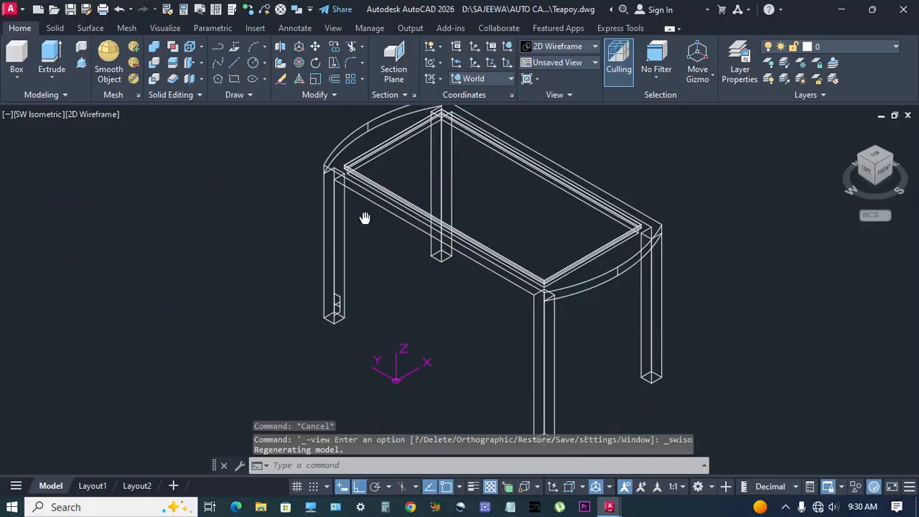
pyautogui.scroll(4, 334, 318)
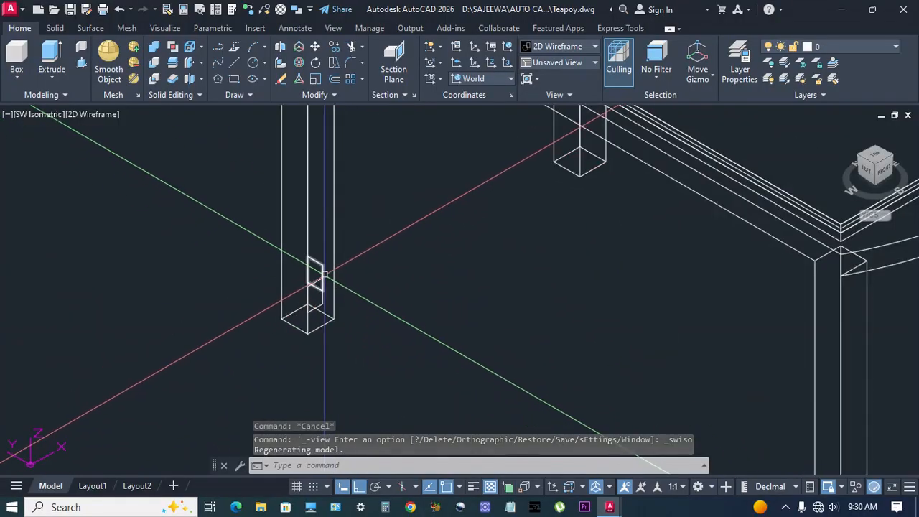
pyautogui.scroll(-5, 507, 283)
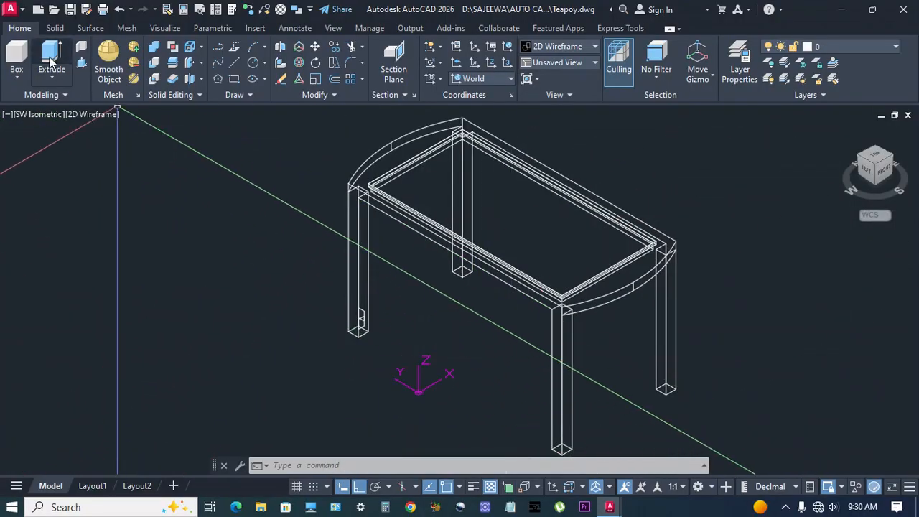
# Extrude the lower rectangle on the leg 680 along the table's long side to the facing leg, forming a long rail
pyautogui.click(48, 59)
pyautogui.scroll(6, 362, 334)
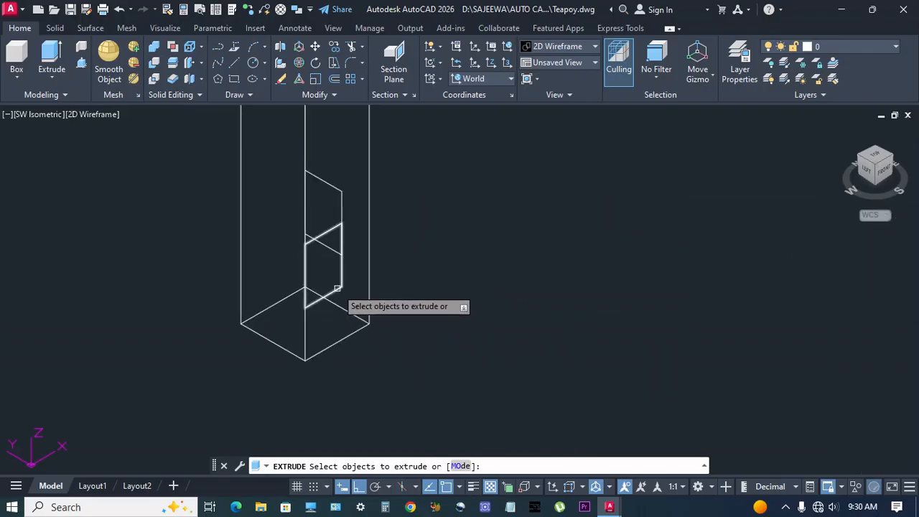
pyautogui.click(338, 288)
pyautogui.rightClick(348, 295)
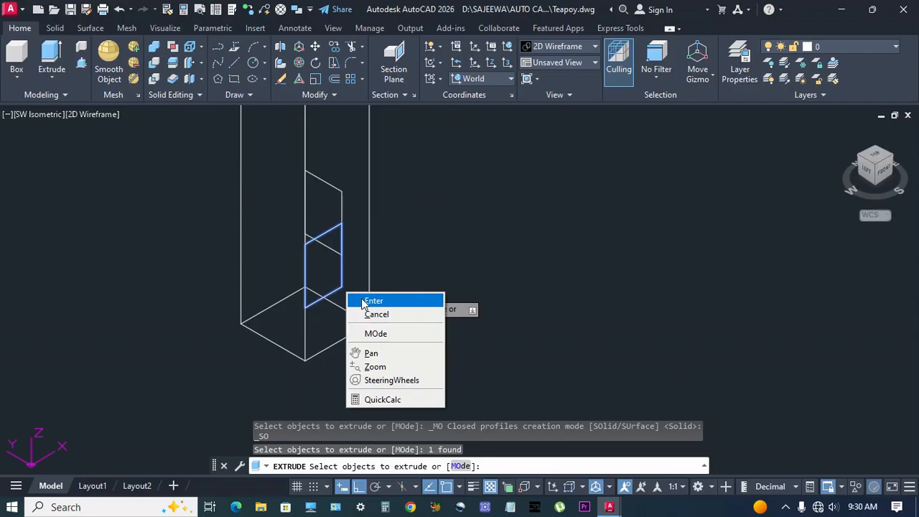
pyautogui.click(362, 302)
pyautogui.scroll(-3, 390, 304)
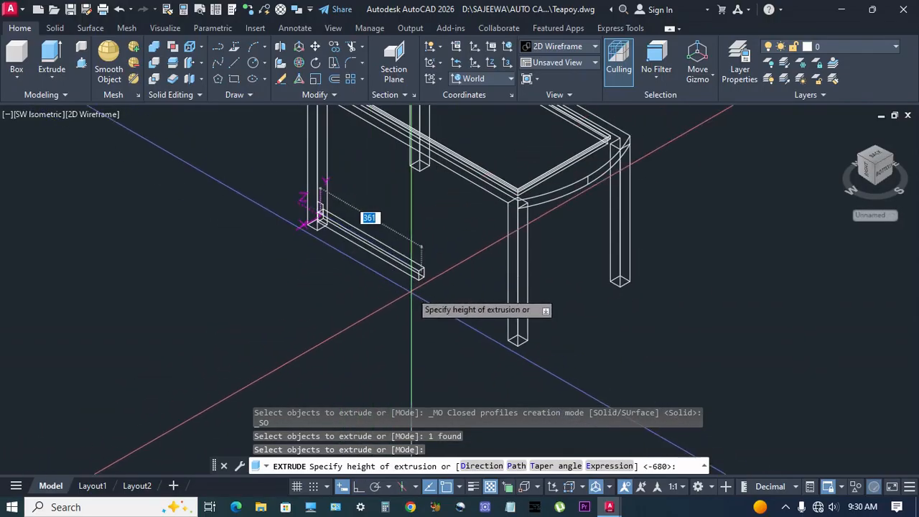
pyautogui.scroll(6, 410, 291)
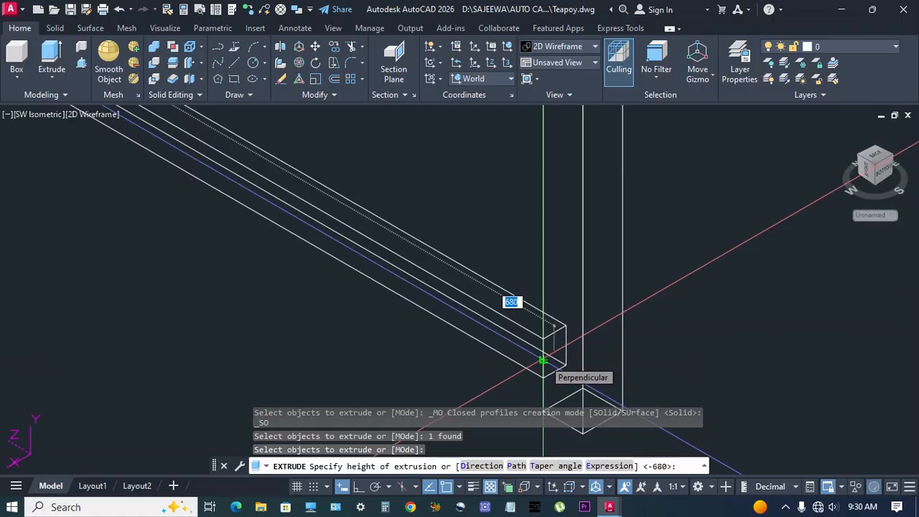
pyautogui.click(544, 361)
# Extrude the remaining small rectangle along the table's short side until it meets the adjacent leg's face
pyautogui.scroll(-3, 410, 307)
pyautogui.scroll(4, 403, 178)
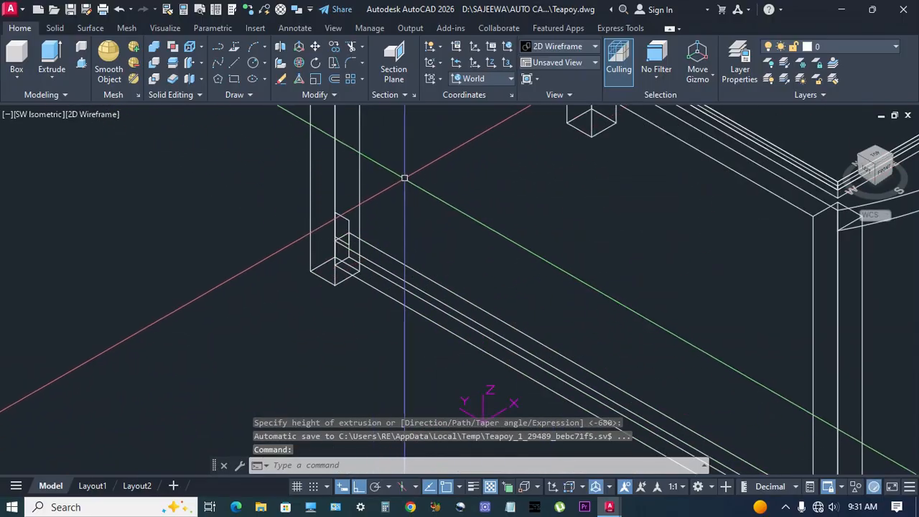
pyautogui.moveTo(403, 178); pyautogui.dragTo(401, 270, button='middle')
pyautogui.press('Return')
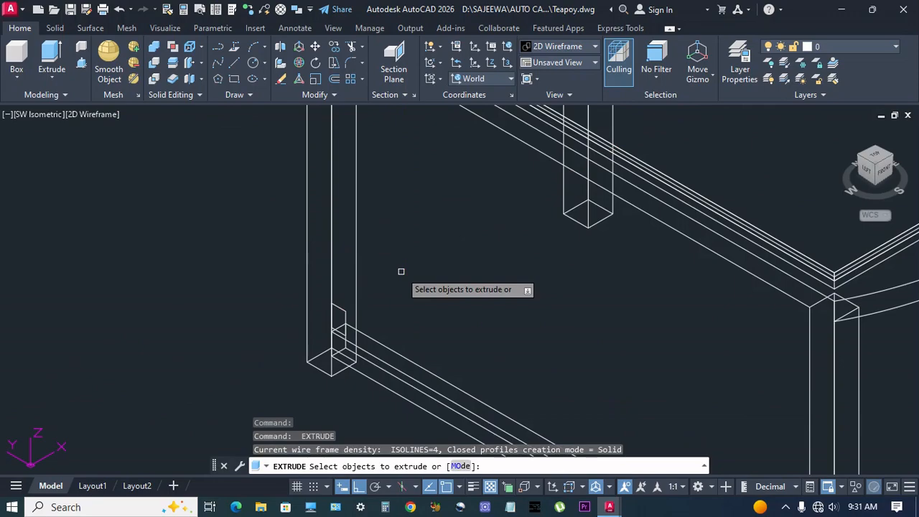
pyautogui.click(342, 310)
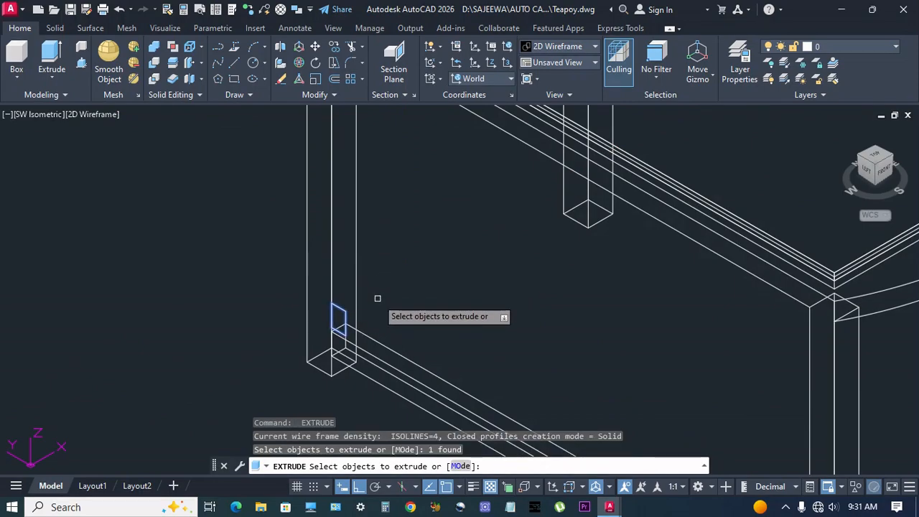
pyautogui.rightClick(382, 307)
pyautogui.click(405, 308)
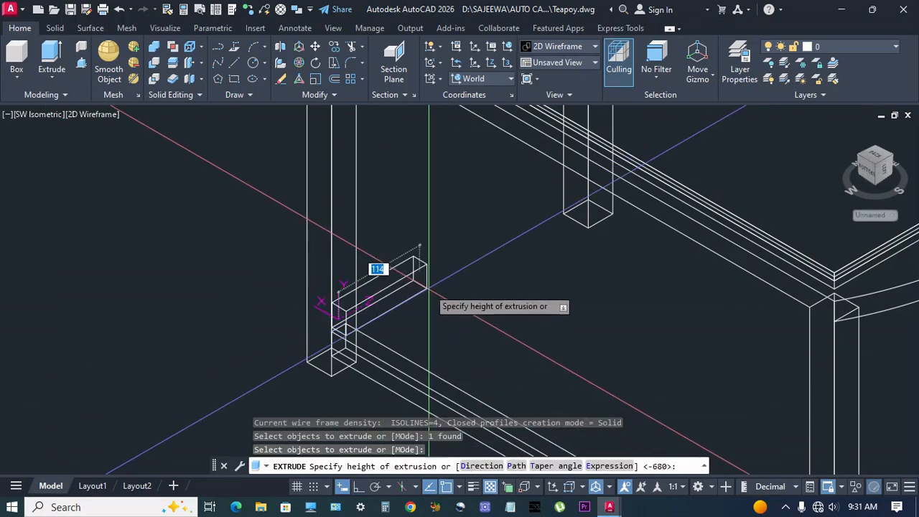
pyautogui.scroll(3, 337, 326)
pyautogui.scroll(3, 531, 241)
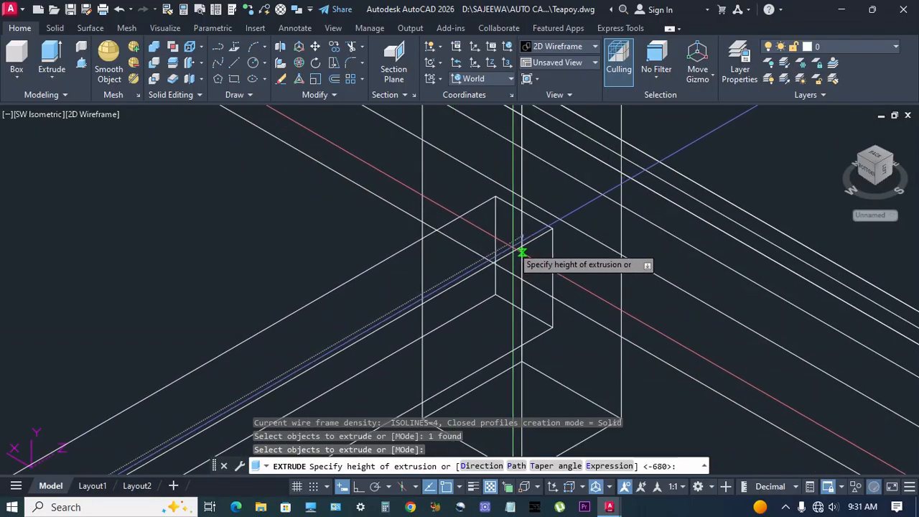
pyautogui.scroll(-3, 445, 240)
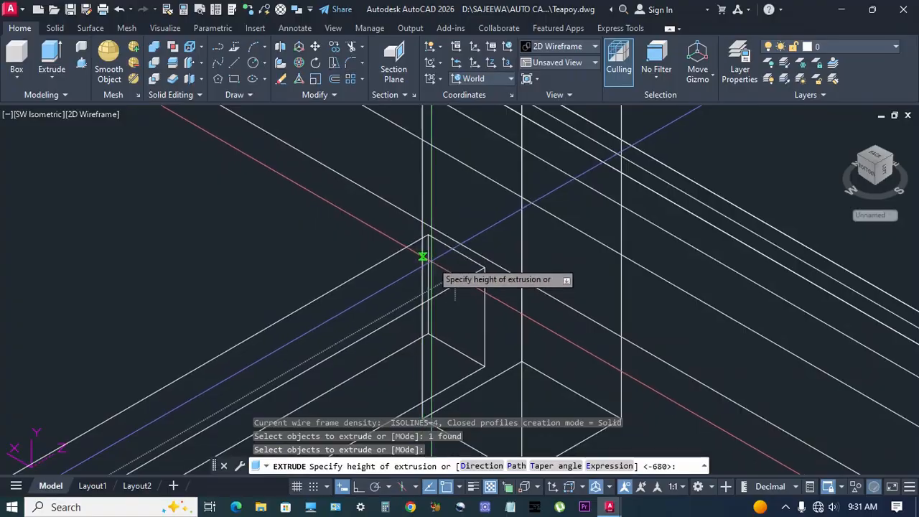
pyautogui.moveTo(430, 247); pyautogui.dragTo(422, 267, button='middle')
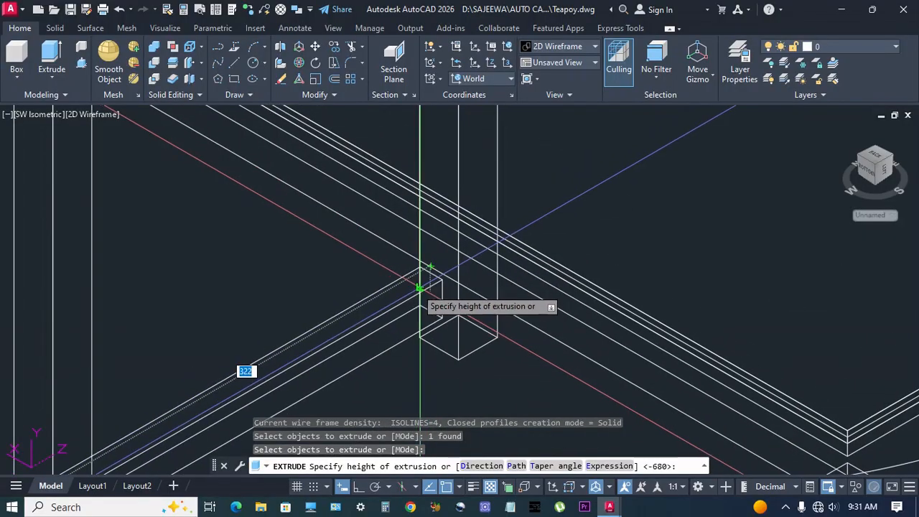
pyautogui.click(420, 288)
# Switch to the Top view and align the UCS with the current view
pyautogui.scroll(-6, 429, 295)
pyautogui.moveTo(395, 344); pyautogui.dragTo(382, 305, button='middle')
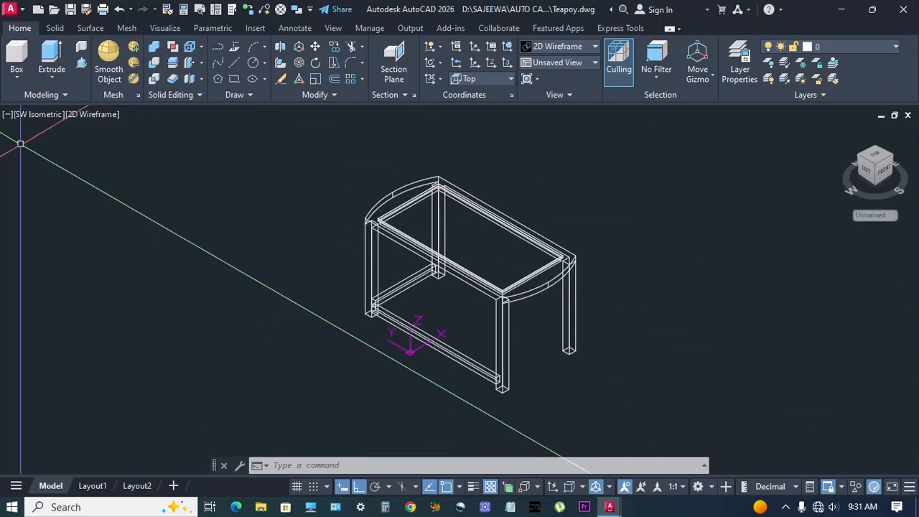
pyautogui.click(34, 114)
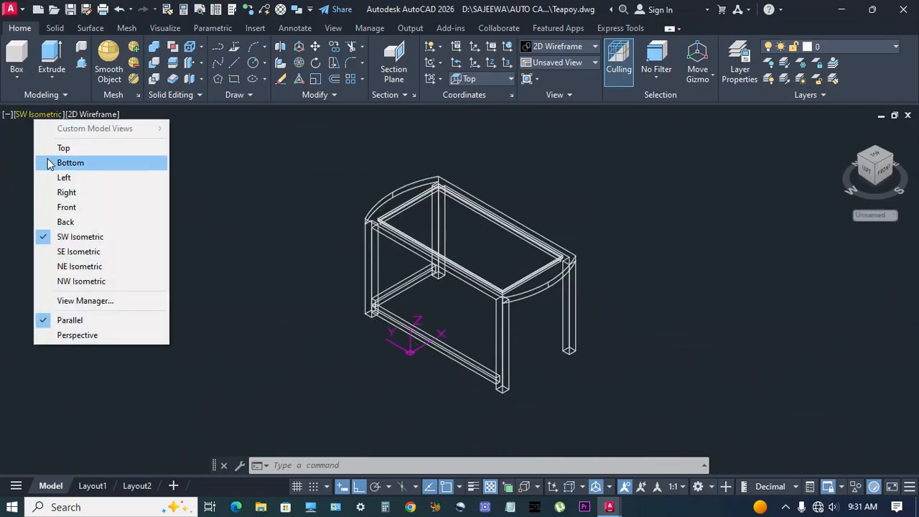
pyautogui.click(54, 146)
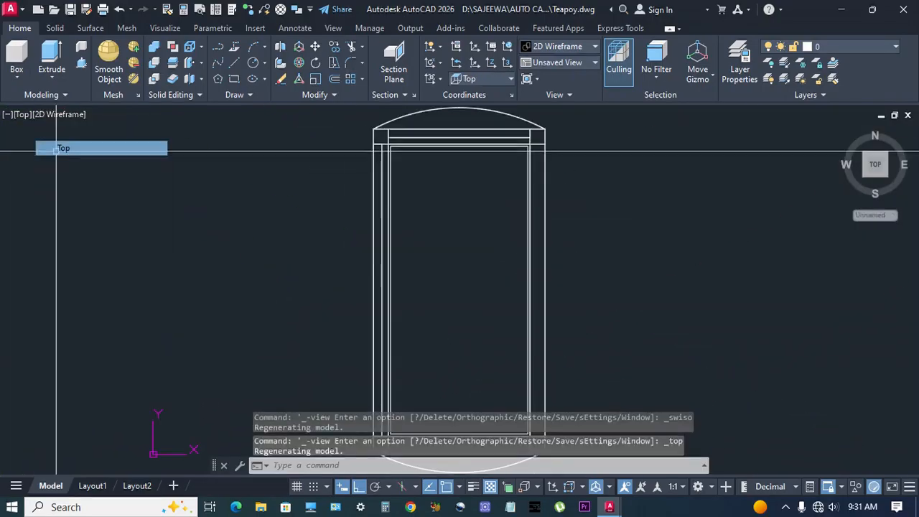
pyautogui.click(439, 79)
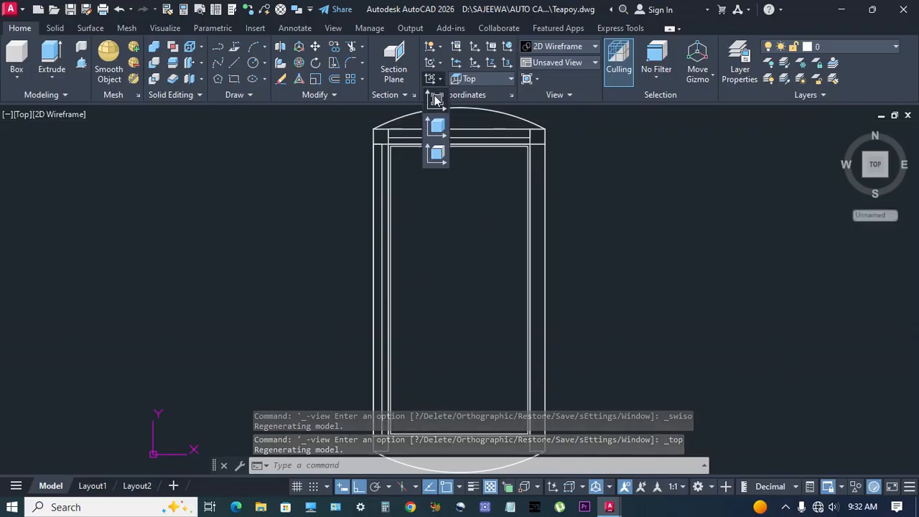
pyautogui.click(435, 100)
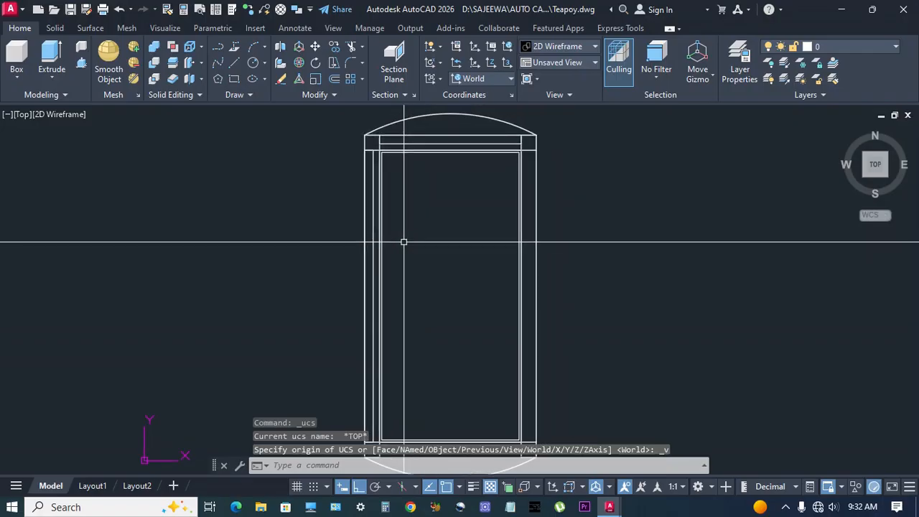
# Mirror the short rail across the horizontal line through the midpoint of the table's long side, keeping the source object
pyautogui.write('mi')
pyautogui.press('Return')
pyautogui.scroll(4, 453, 173)
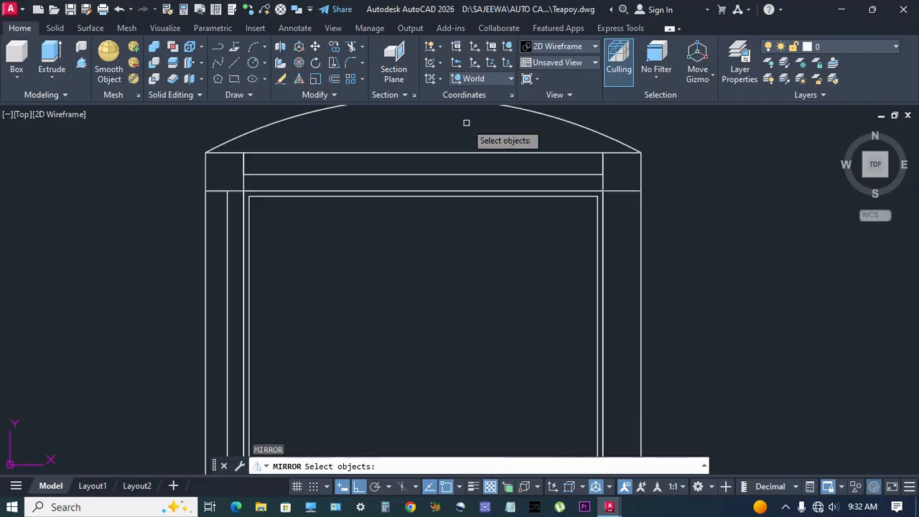
pyautogui.click(453, 173)
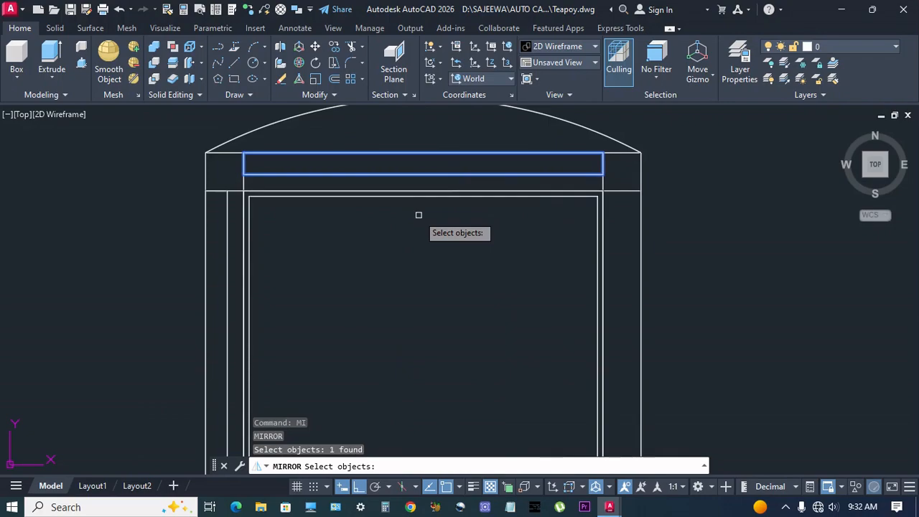
pyautogui.scroll(-3, 416, 211)
pyautogui.press('Return')
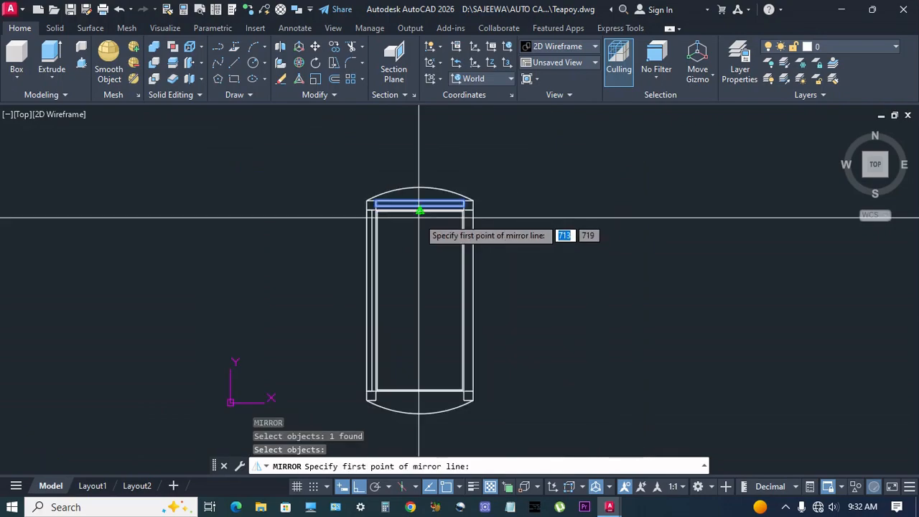
pyautogui.click(473, 300)
pyautogui.click(514, 302)
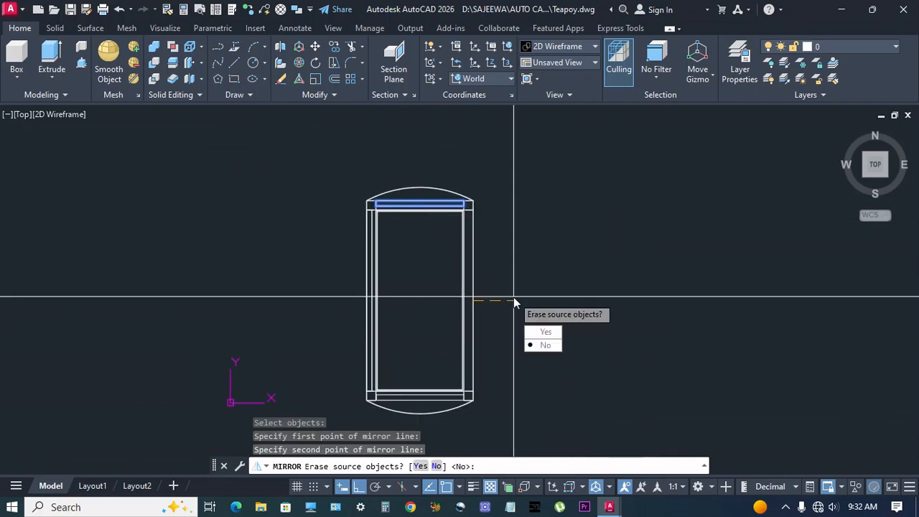
pyautogui.press('Return')
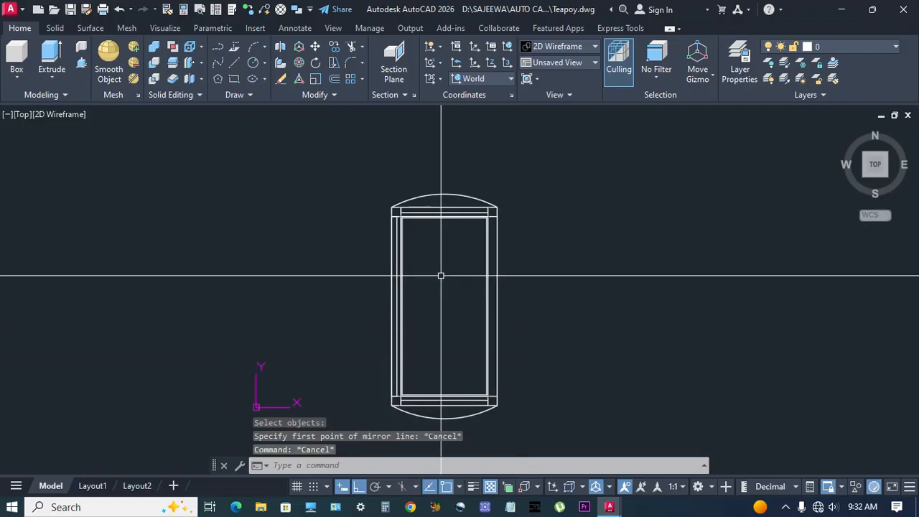
# Mirror the long rail across the table's vertical centreline from the short side's midpoint, keeping the source object
pyautogui.press('Return')
pyautogui.scroll(4, 388, 221)
pyautogui.click(407, 229)
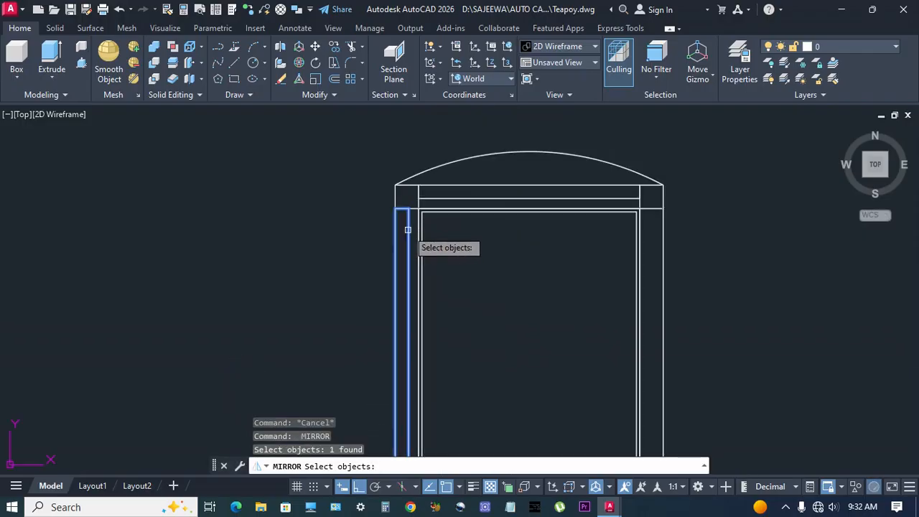
pyautogui.press('Return')
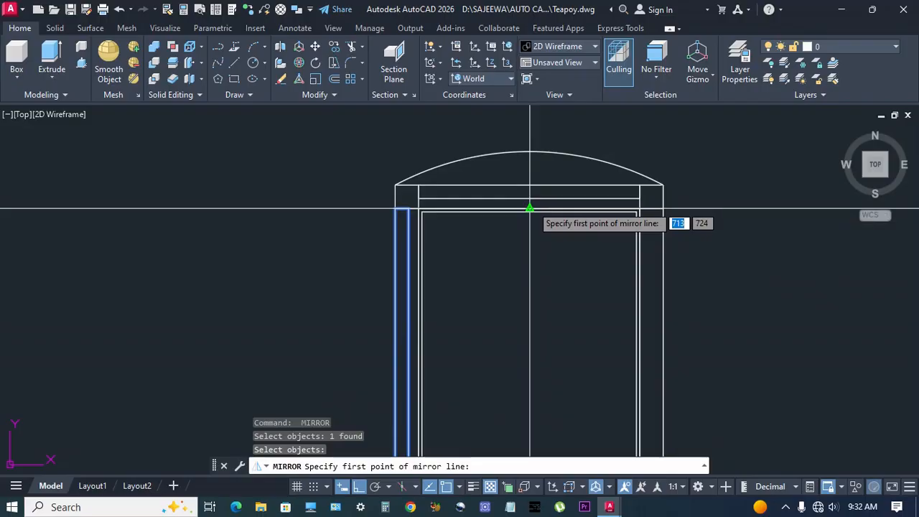
pyautogui.click(529, 208)
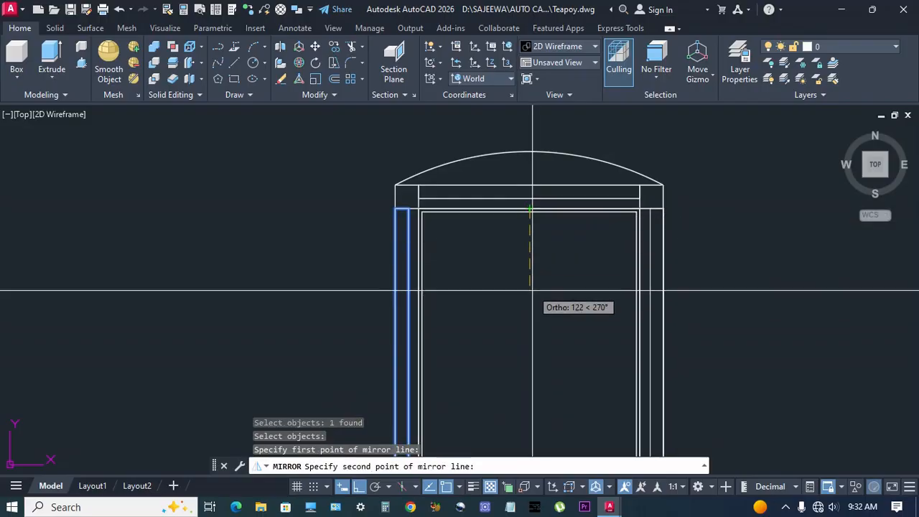
pyautogui.click(532, 291)
pyautogui.press('Return')
pyautogui.scroll(-5, 490, 265)
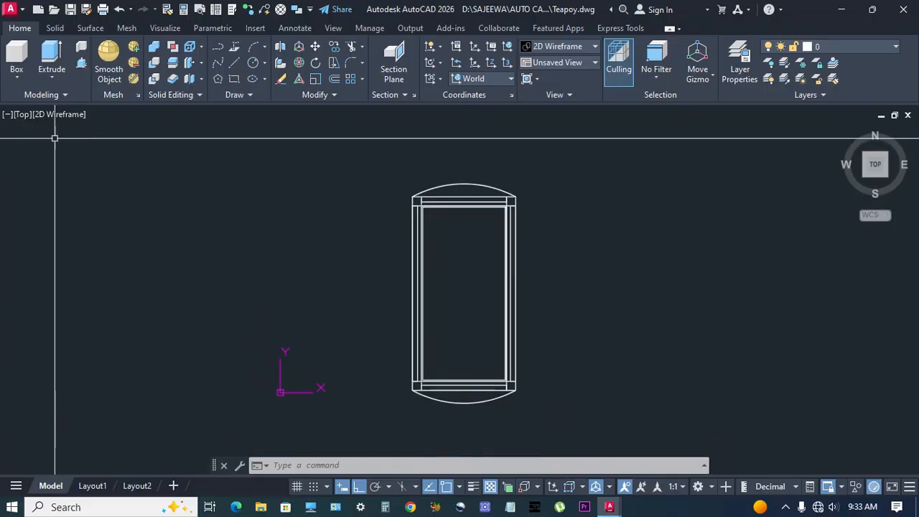
# Return to the SW Isometric view and hide the tabletop, inset panel and legs, leaving only the four lower rails
pyautogui.click(22, 115)
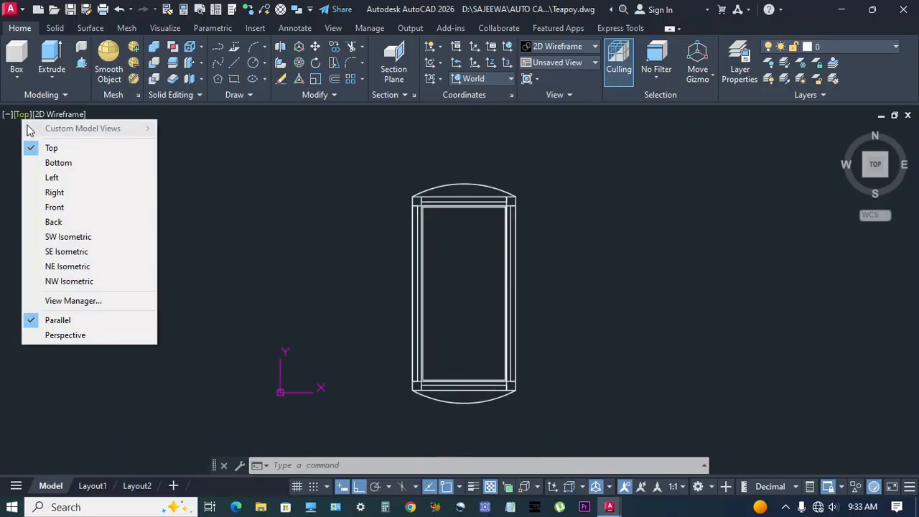
pyautogui.click(69, 237)
pyautogui.scroll(2, 579, 308)
pyautogui.click(667, 282)
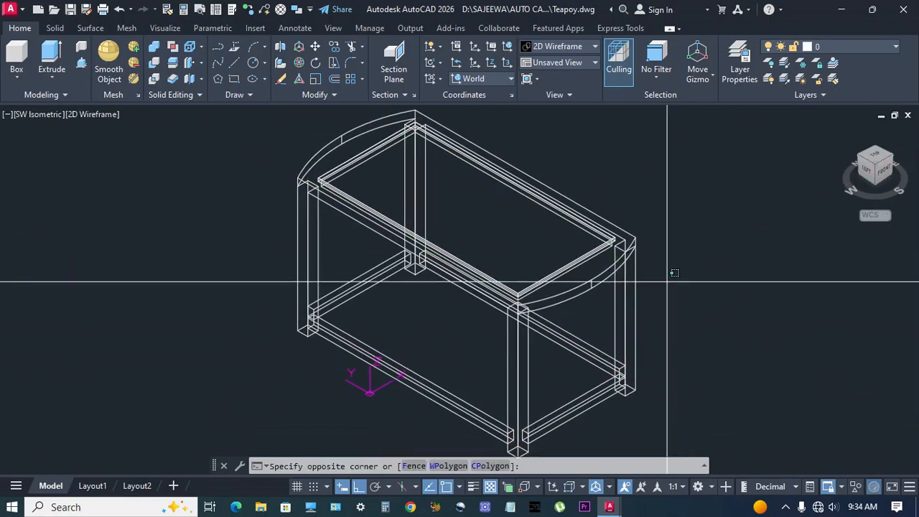
pyautogui.click(595, 228)
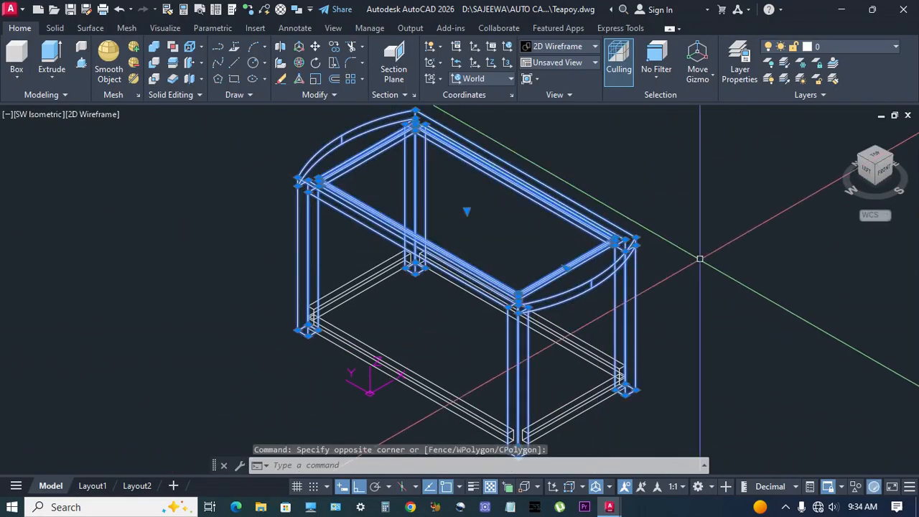
pyautogui.click(855, 487)
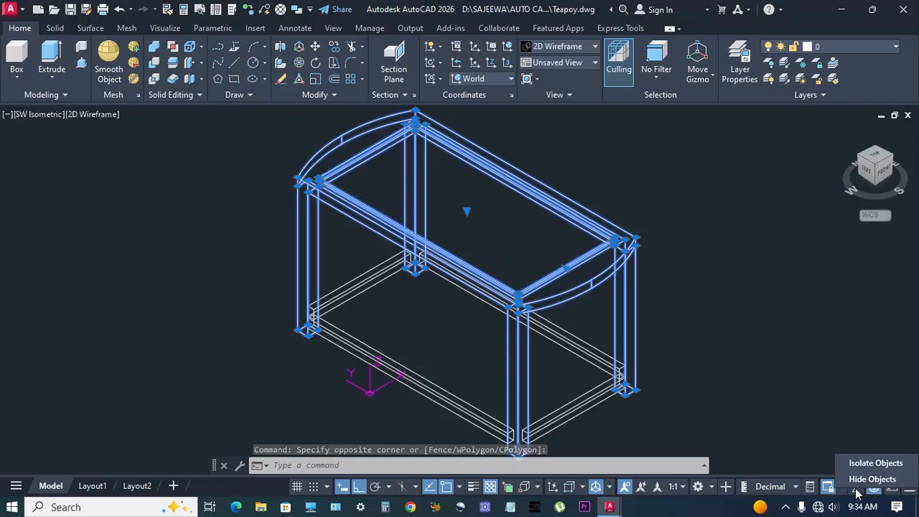
pyautogui.click(872, 479)
# Move the UCS origin to the midpoint of the vertical end edge of the far long rail, with Ortho off
pyautogui.scroll(5, 455, 267)
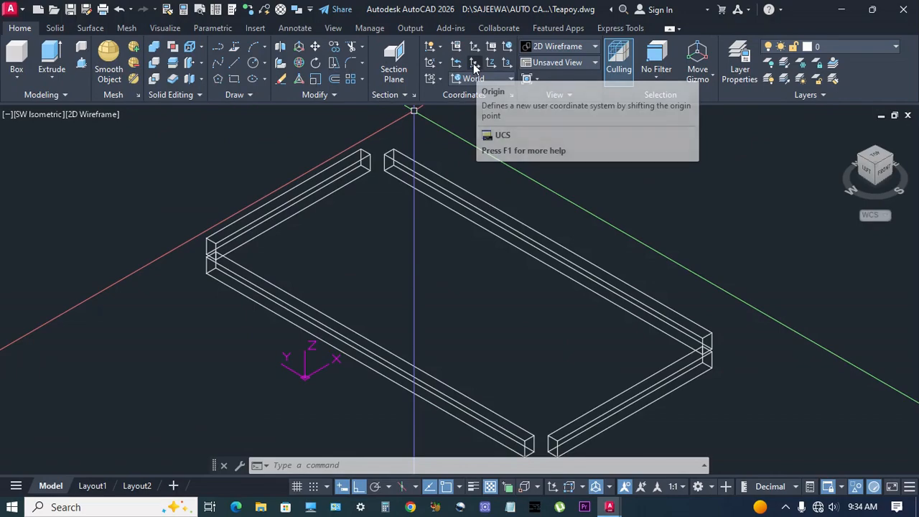
pyautogui.click(474, 64)
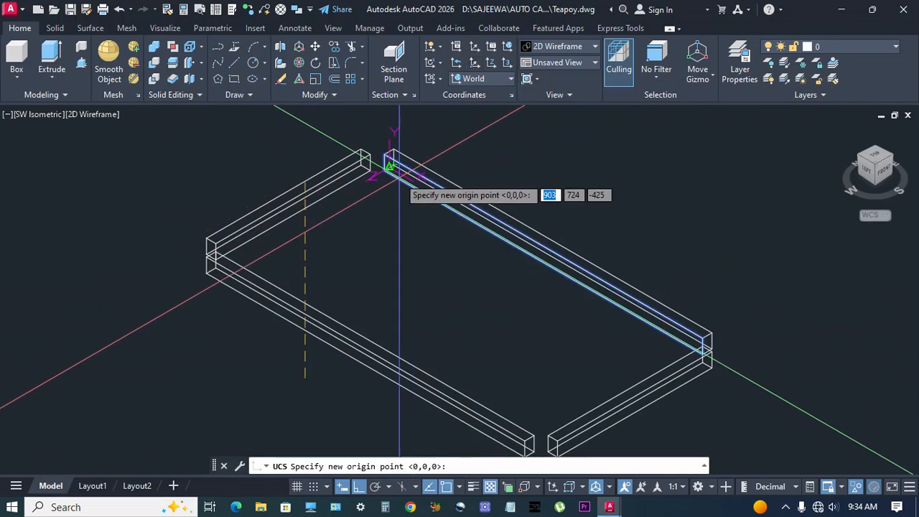
pyautogui.press('F8')
pyautogui.scroll(4, 394, 180)
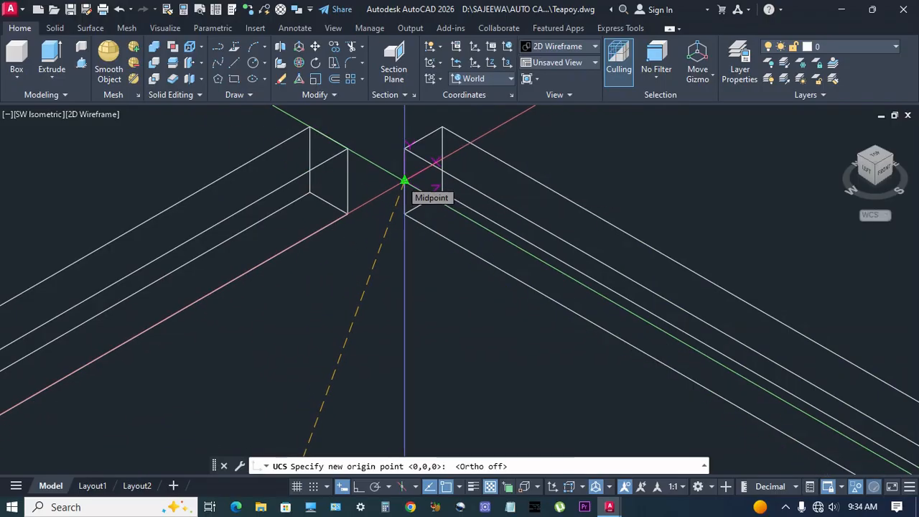
pyautogui.click(404, 181)
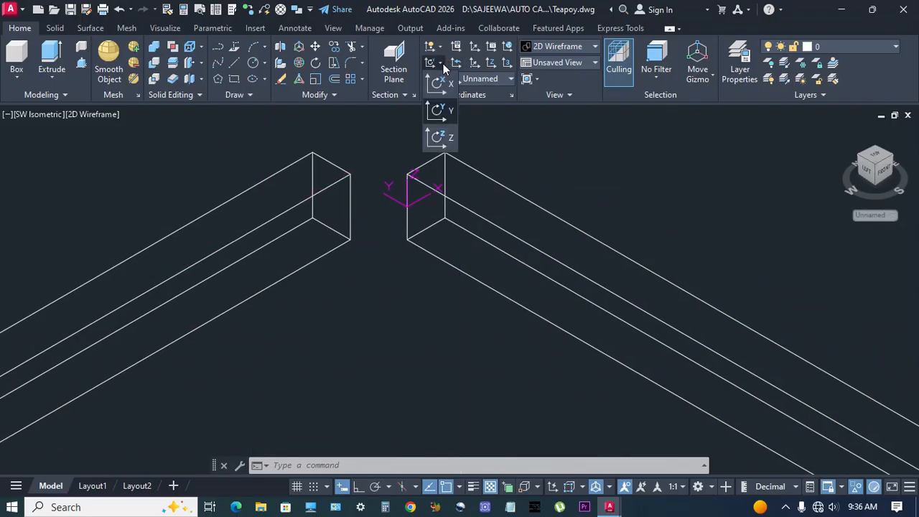
# Rotate the UCS -90 degrees about its Y axis, with Ortho on
pyautogui.click(435, 112)
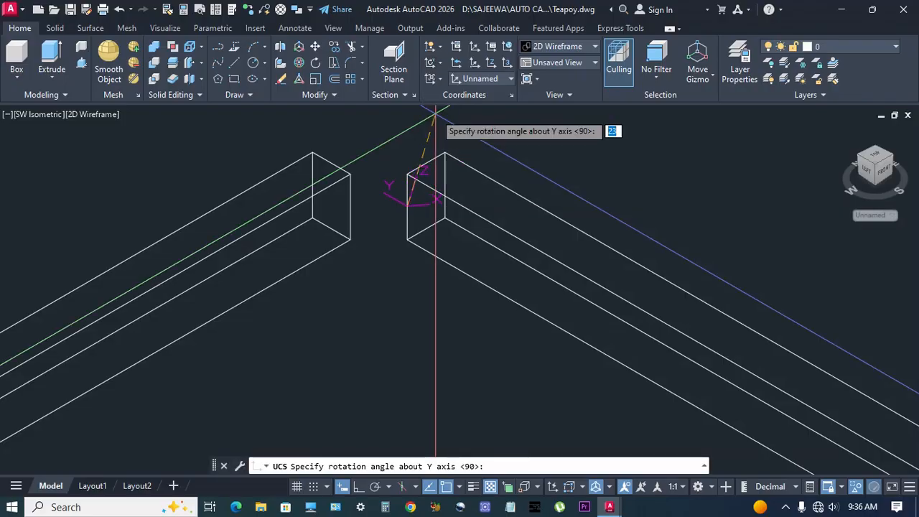
pyautogui.press('F8')
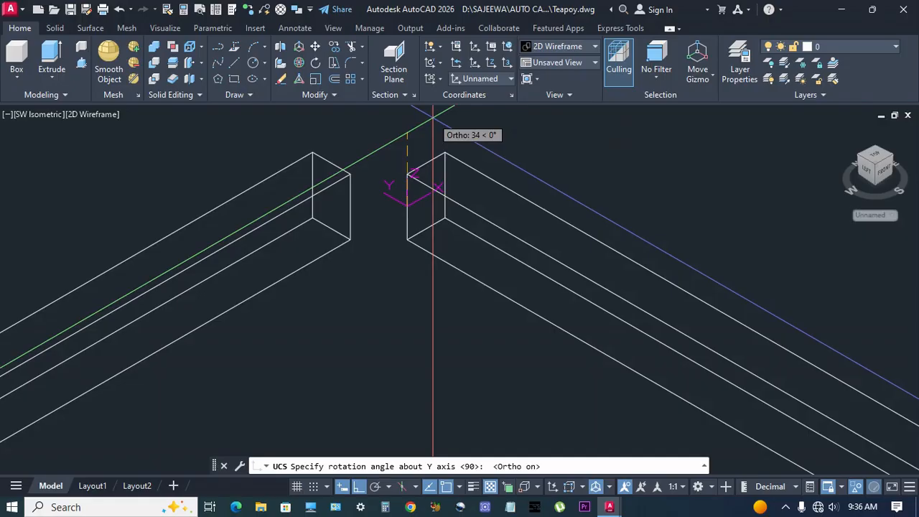
pyautogui.write('-')
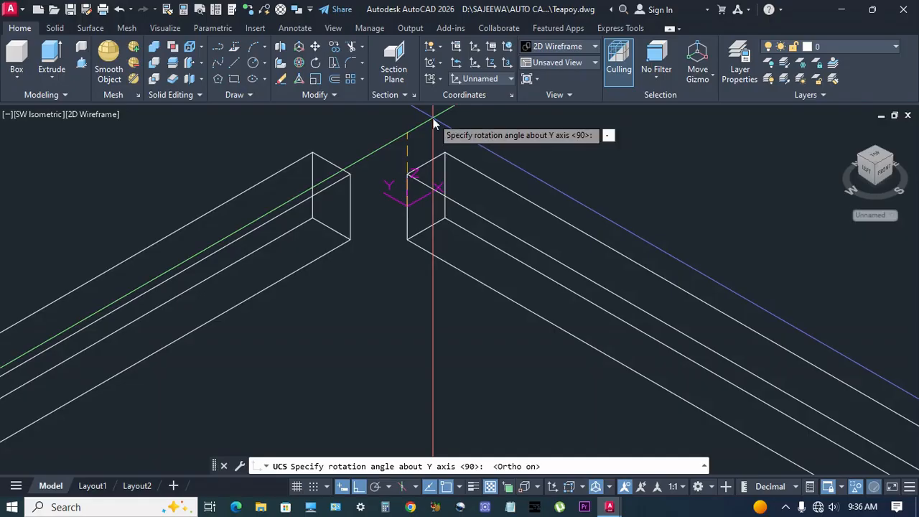
pyautogui.write('90')
pyautogui.press('Return')
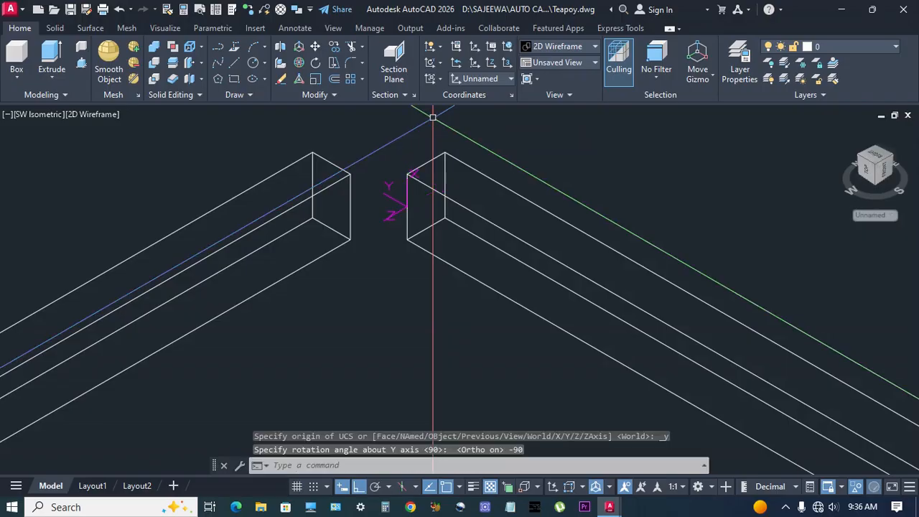
# Draw a 10-unit line from the UCS origin inward along the far long rail's inner face
pyautogui.moveTo(402, 192); pyautogui.dragTo(392, 197, button='middle')
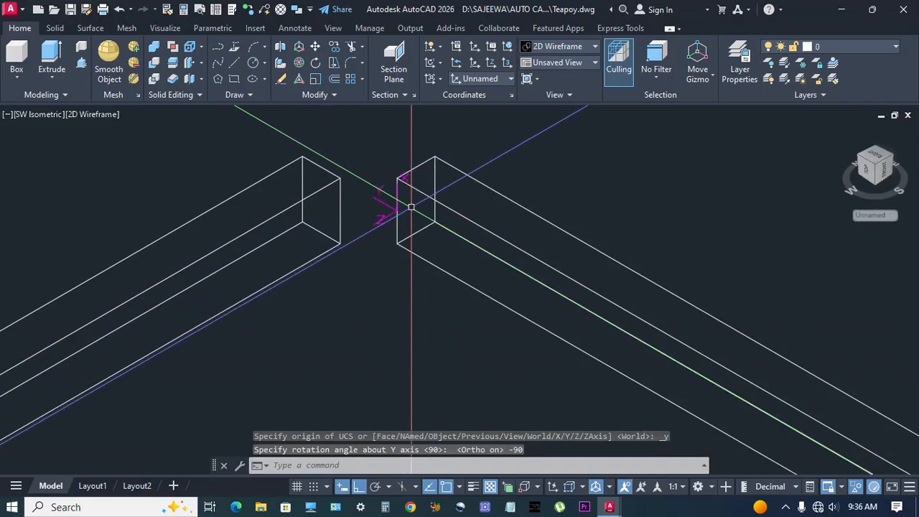
pyautogui.write('l')
pyautogui.press('Return')
pyautogui.scroll(4, 387, 200)
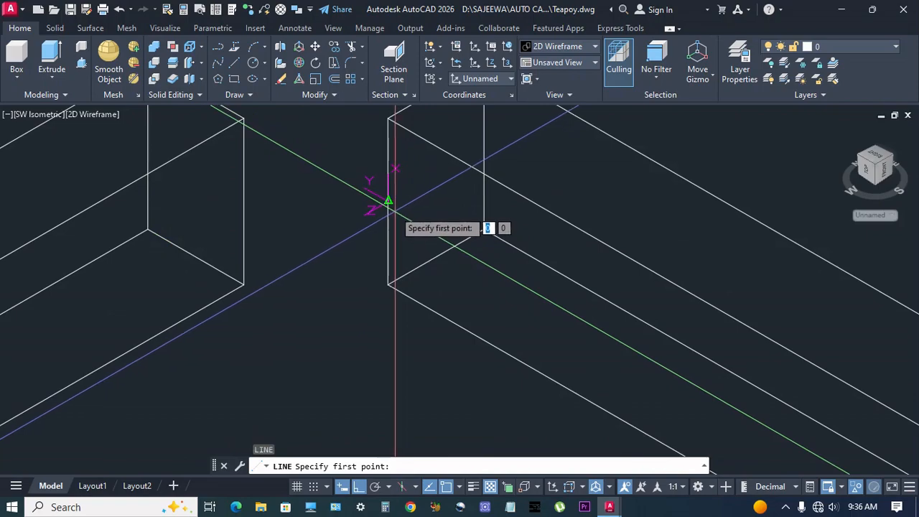
pyautogui.click(388, 201)
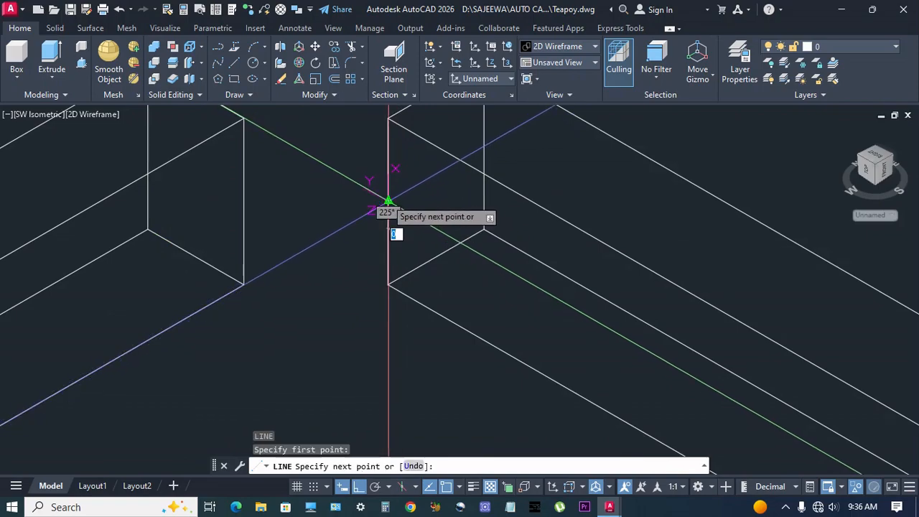
pyautogui.scroll(2, 428, 226)
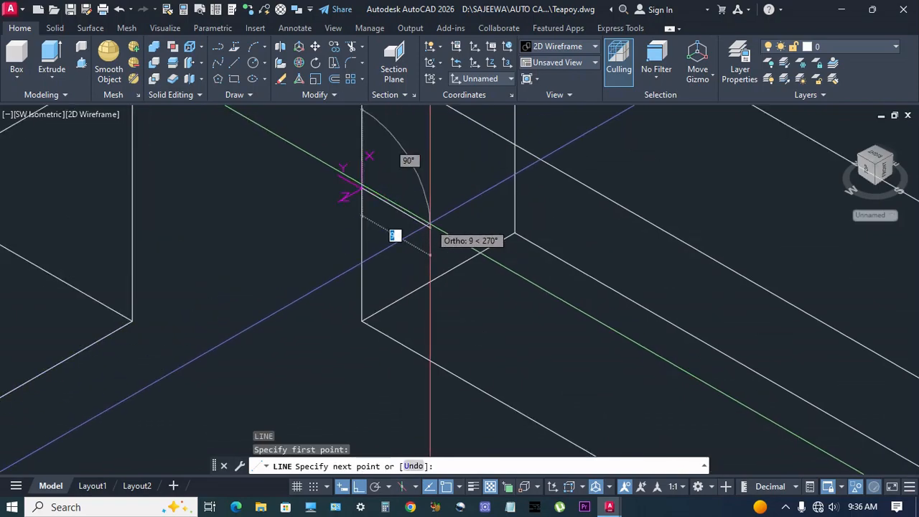
pyautogui.write('10')
pyautogui.press('Return')
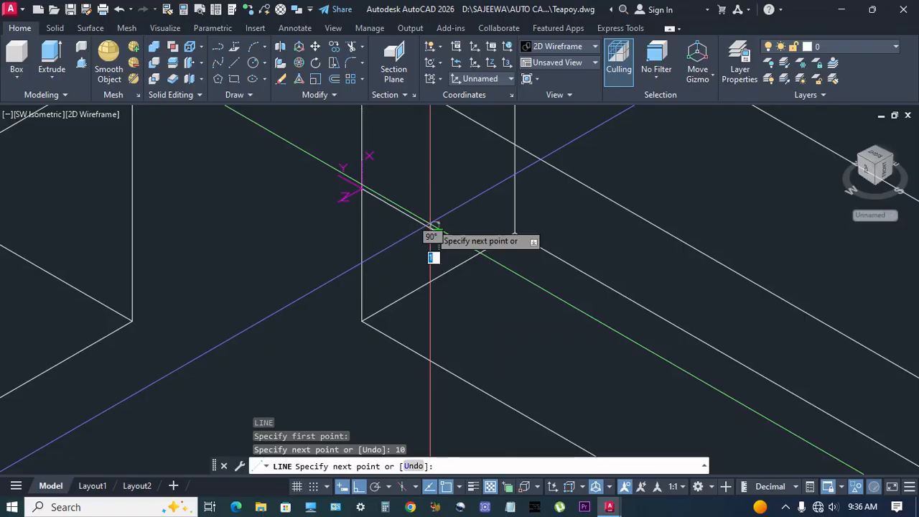
pyautogui.press('Escape')
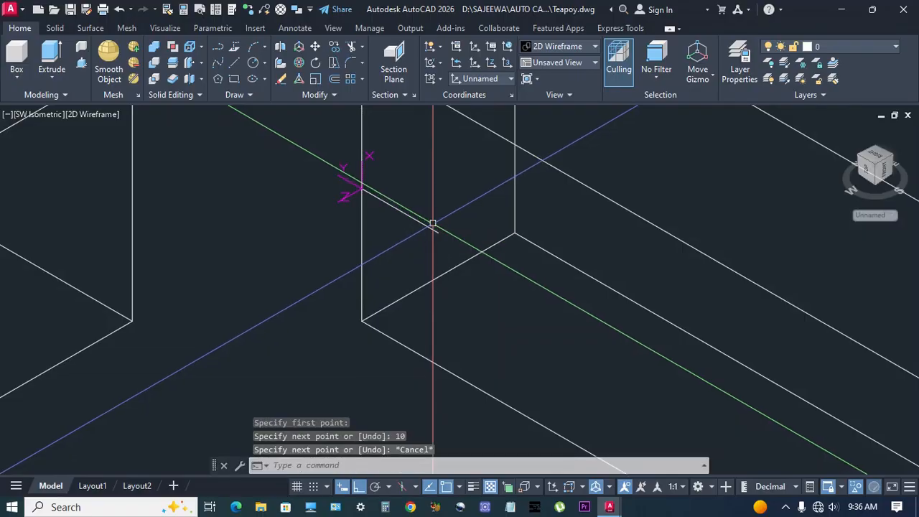
# Draw a 10-unit line inward along the same rail from the midpoint of its opposite vertical end edge
pyautogui.scroll(-5, 431, 226)
pyautogui.moveTo(677, 364); pyautogui.dragTo(530, 281, button='middle')
pyautogui.moveTo(600, 320); pyautogui.dragTo(571, 300, button='middle')
pyautogui.press('Return')
pyautogui.scroll(4, 691, 385)
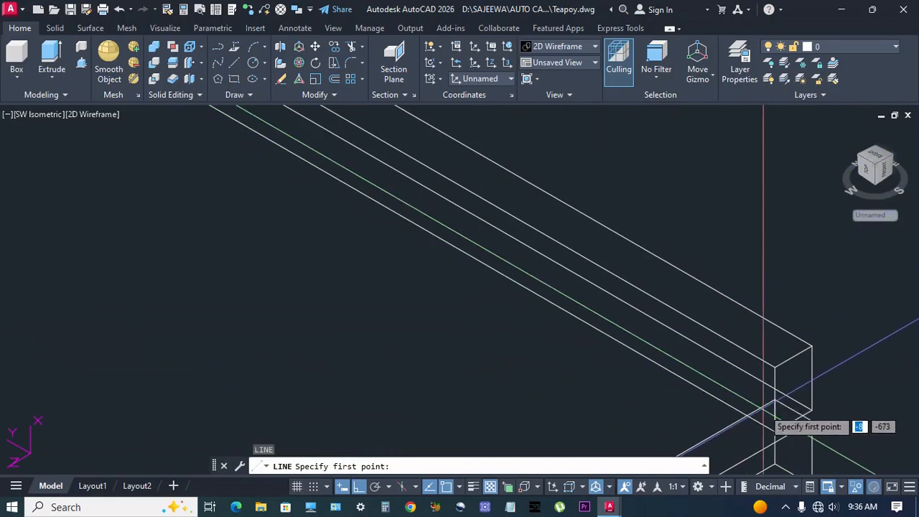
pyautogui.scroll(2, 775, 399)
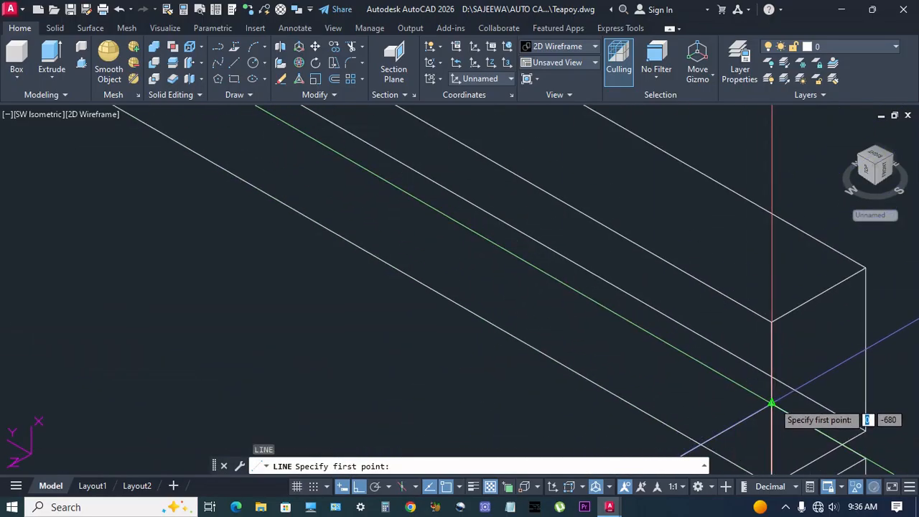
pyautogui.scroll(4, 772, 404)
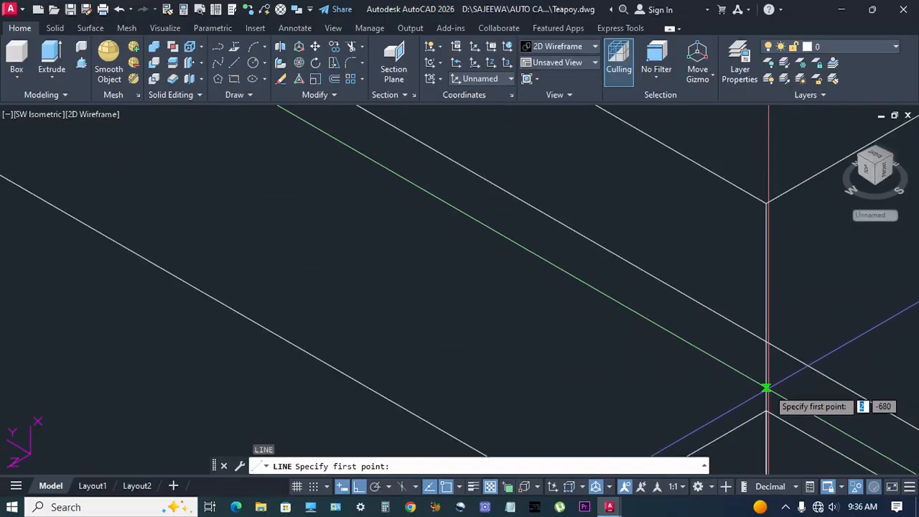
pyautogui.scroll(-1, 739, 343)
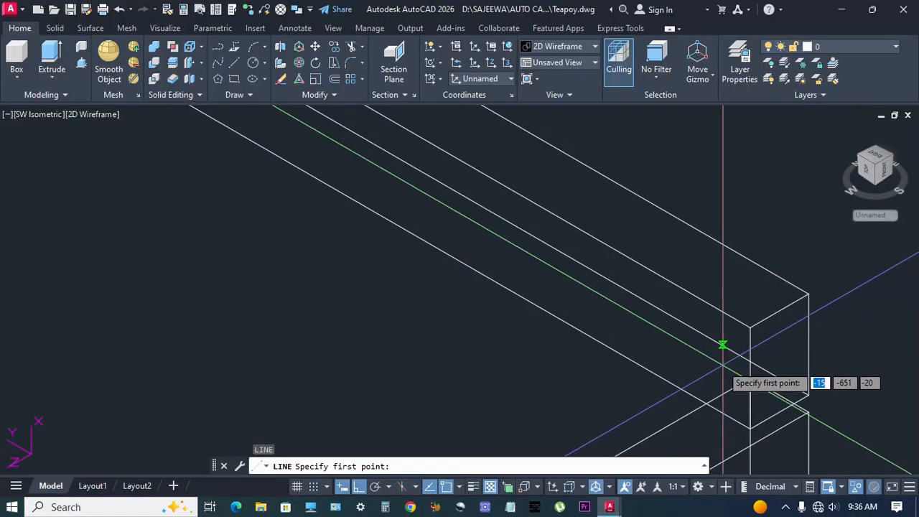
pyautogui.keyDown('shift'); pyautogui.moveTo(725, 370); pyautogui.dragTo(749, 380, button='middle'); pyautogui.keyUp('shift')
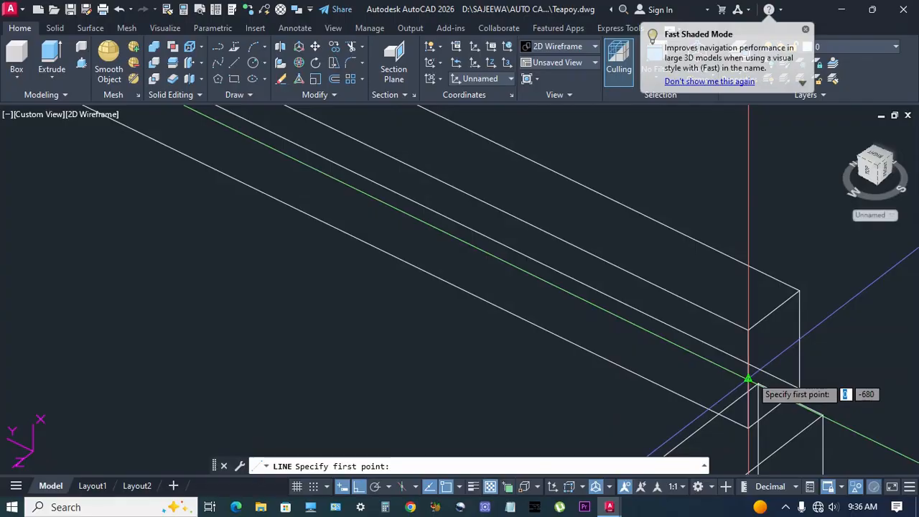
pyautogui.click(749, 378)
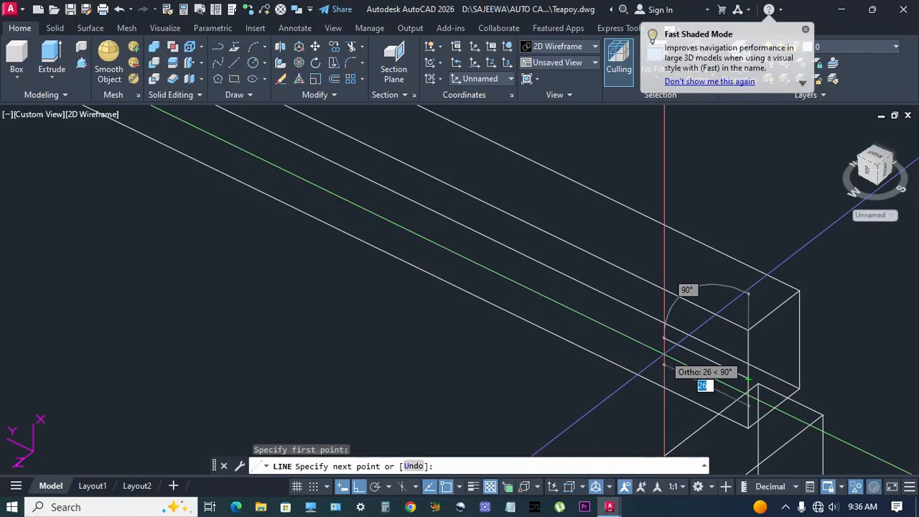
pyautogui.write('10')
pyautogui.press('Return')
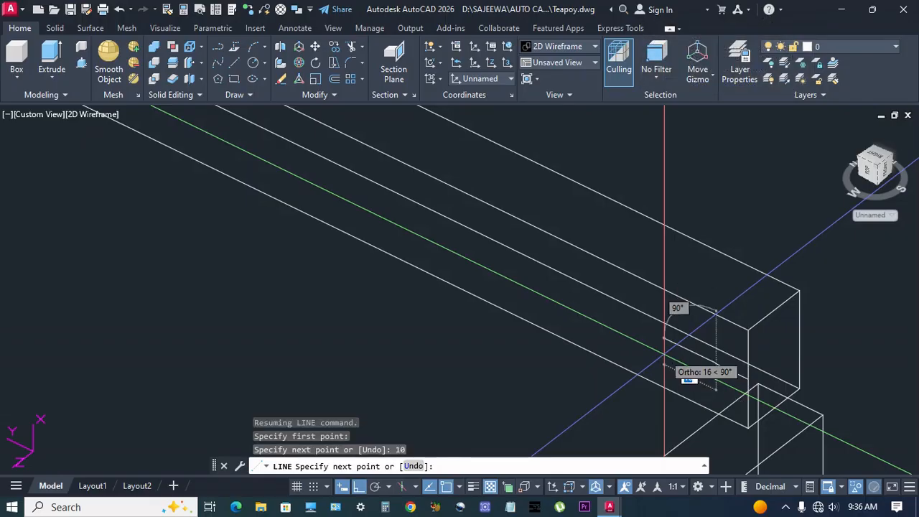
pyautogui.press('Return')
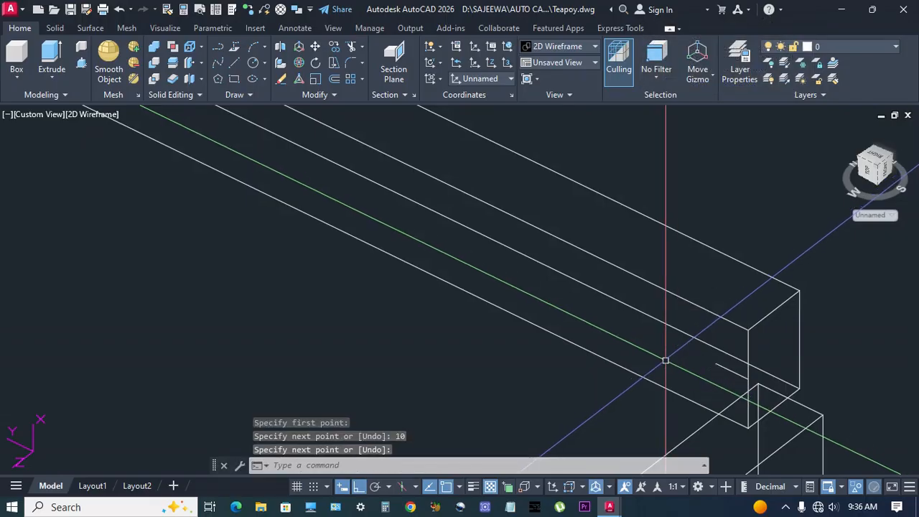
# Draw a circle of radius 5 centred on the inner end of the line that starts at the UCS origin
pyautogui.scroll(-3, 677, 337)
pyautogui.moveTo(316, 215); pyautogui.dragTo(396, 274, button='middle')
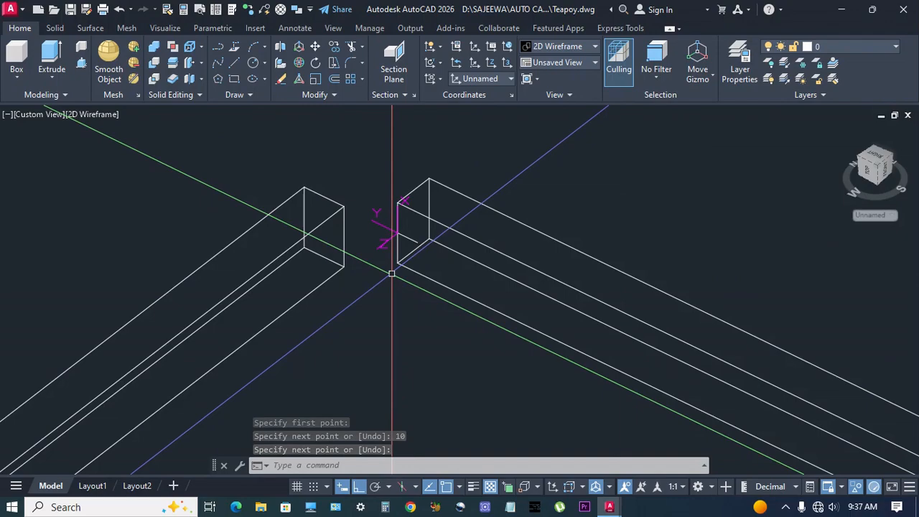
pyautogui.write('c')
pyautogui.press('Return')
pyautogui.scroll(3, 391, 274)
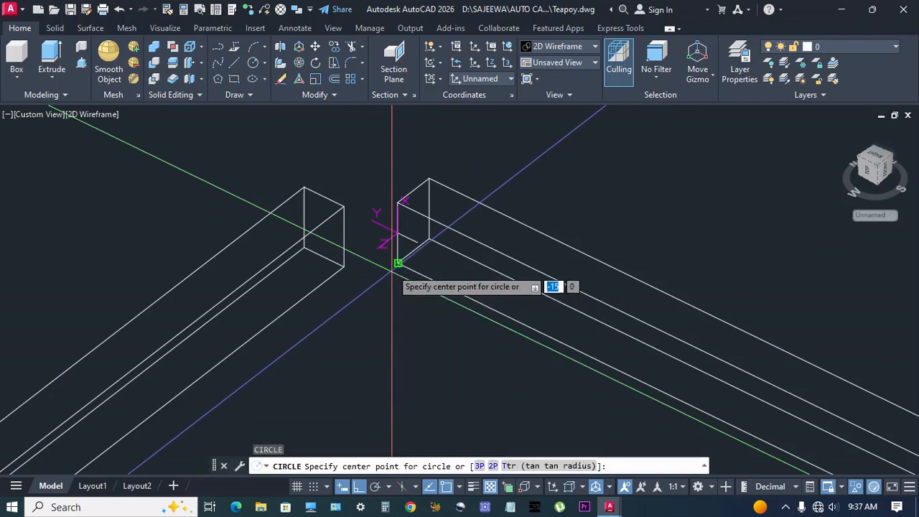
pyautogui.click(443, 241)
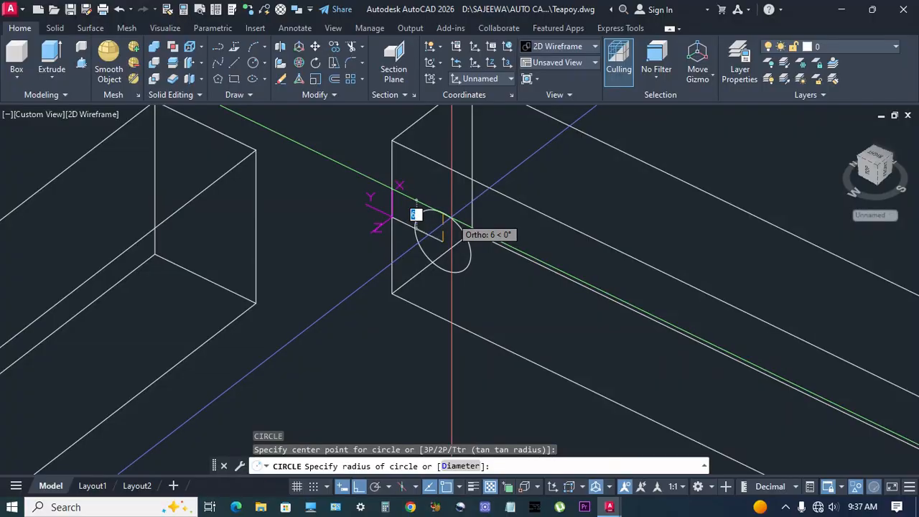
pyautogui.write('5')
pyautogui.press('Return')
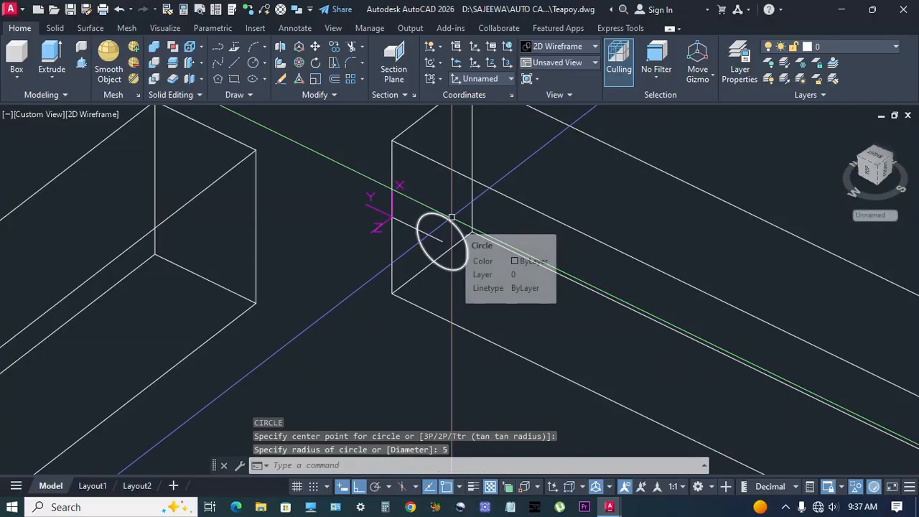
# Extrude the circle into a rod reaching the midpoint of the near long rail's inner vertical end edge
pyautogui.scroll(-3, 452, 230)
pyautogui.moveTo(463, 371)
pyautogui.mouseDown(button='middle')
pyautogui.moveTo(462, 340)
pyautogui.moveTo(455, 349)
pyautogui.mouseUp(button='middle')
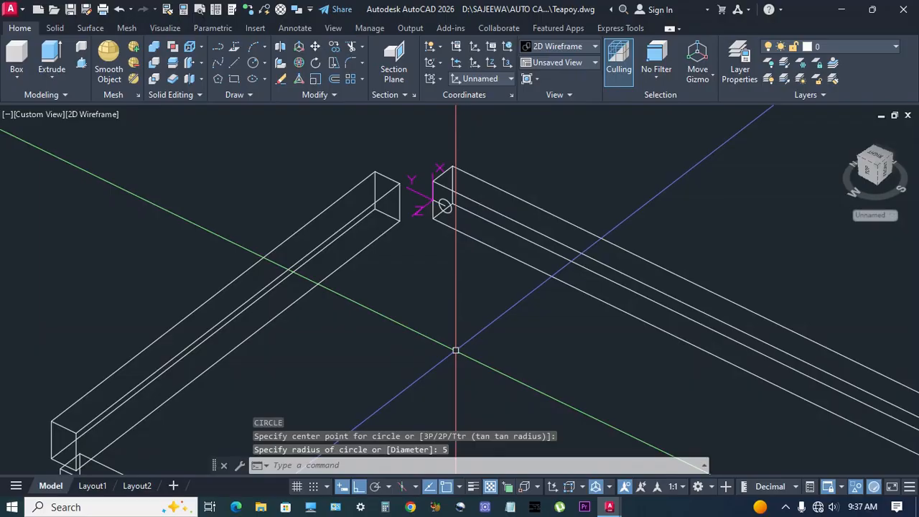
pyautogui.click(51, 52)
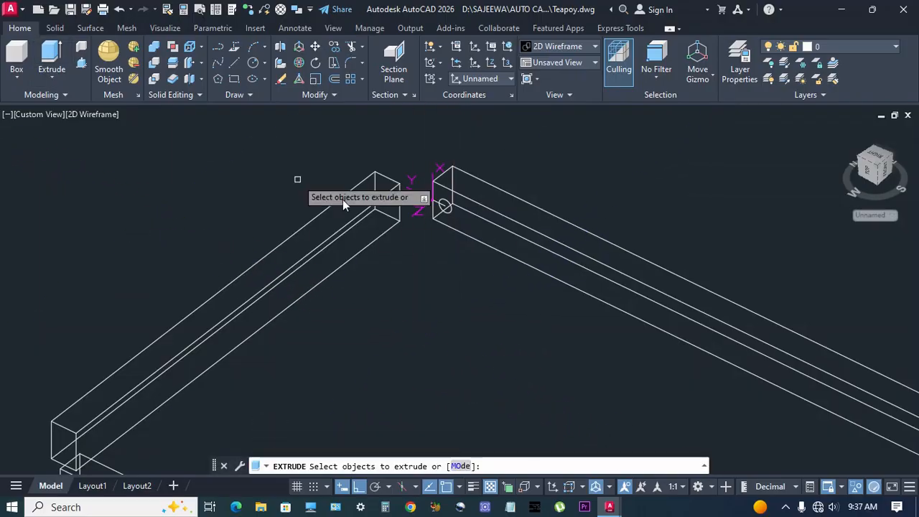
pyautogui.scroll(4, 458, 211)
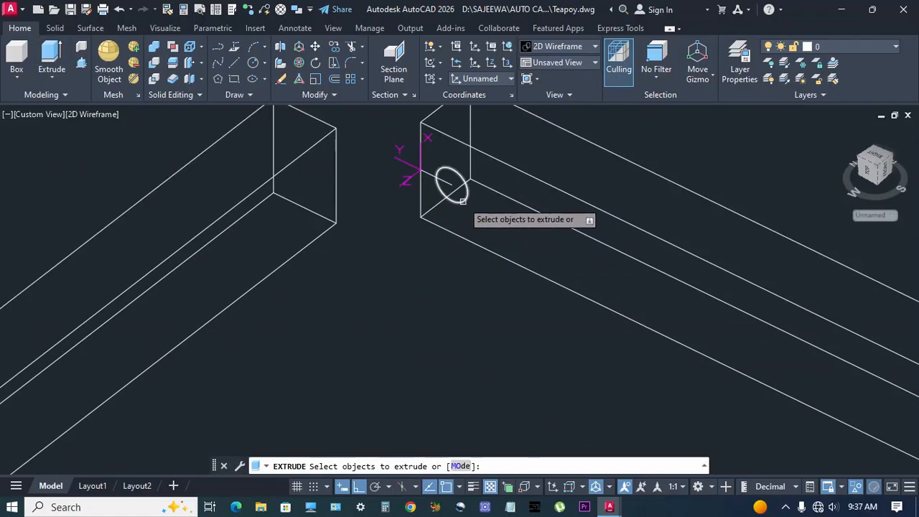
pyautogui.click(462, 201)
pyautogui.rightClick(466, 213)
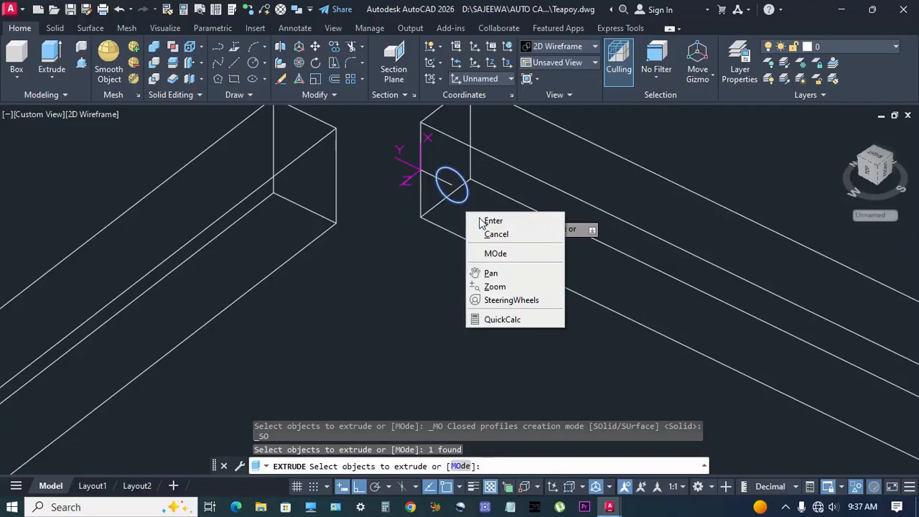
pyautogui.click(480, 221)
pyautogui.scroll(-4, 459, 208)
pyautogui.scroll(3, 362, 277)
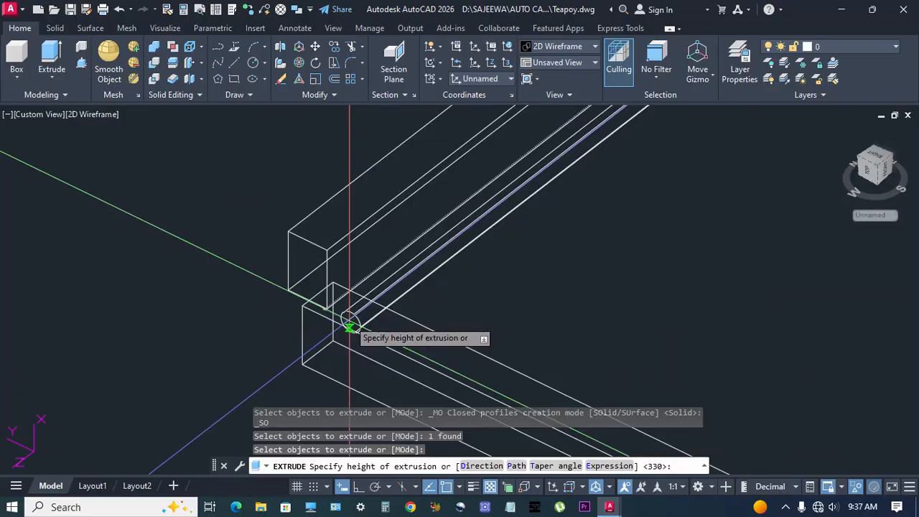
pyautogui.scroll(2, 337, 327)
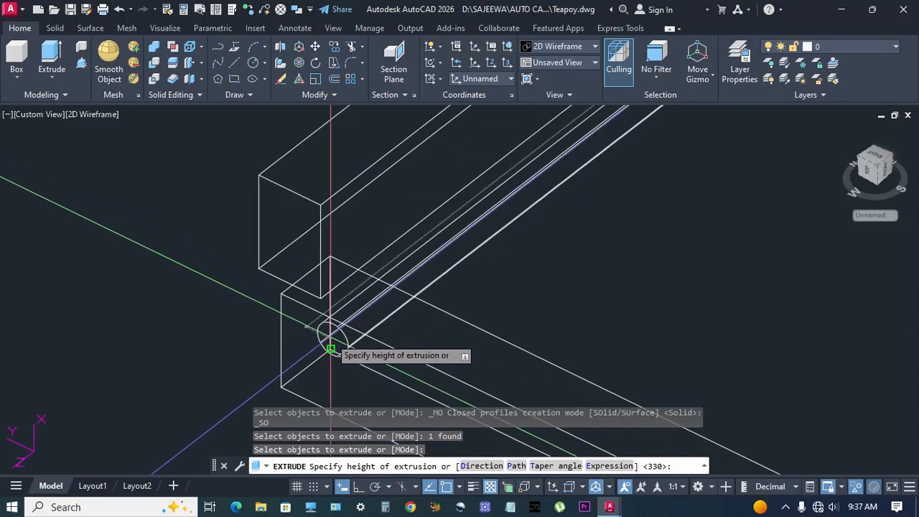
pyautogui.click(330, 302)
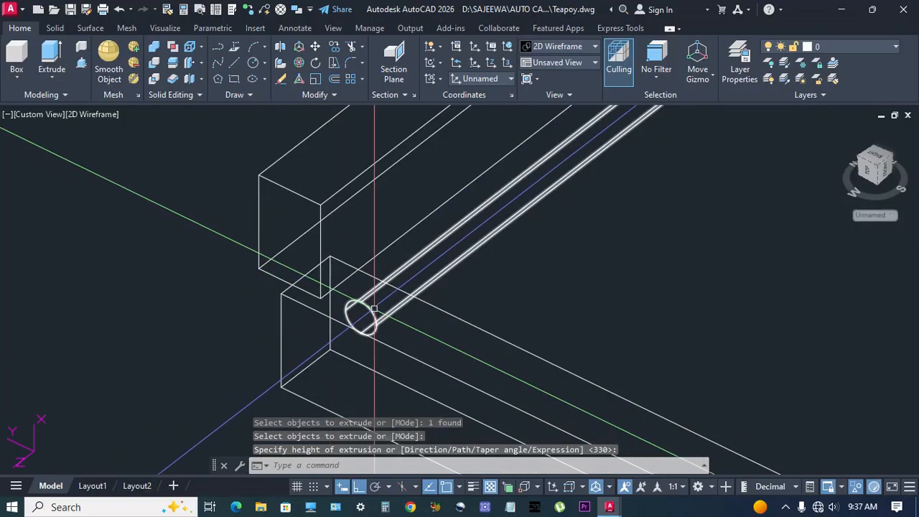
# Examine the rod's end at the near long rail from another angle and restore the SW Isometric view of the whole frame
pyautogui.keyDown('shift'); pyautogui.moveTo(374, 309); pyautogui.dragTo(245, 325, button='middle'); pyautogui.keyUp('shift')
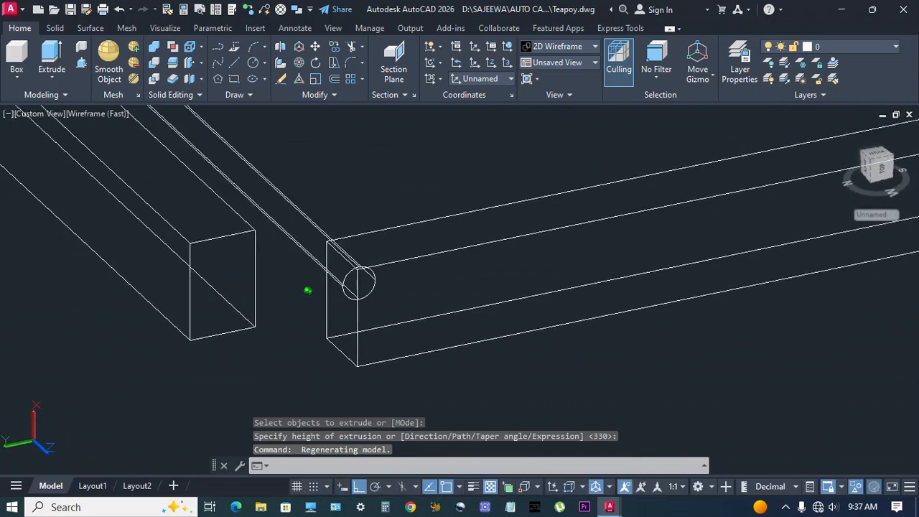
pyautogui.scroll(-2, 245, 325)
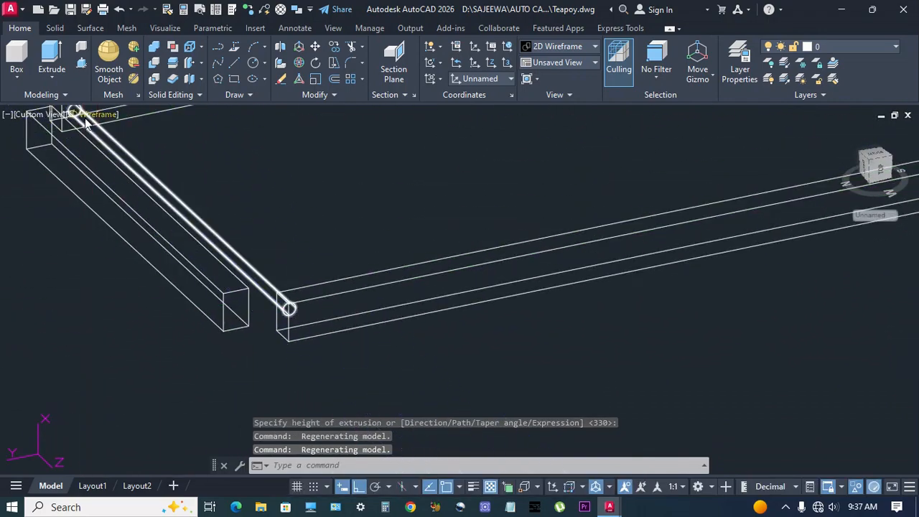
pyautogui.click(39, 114)
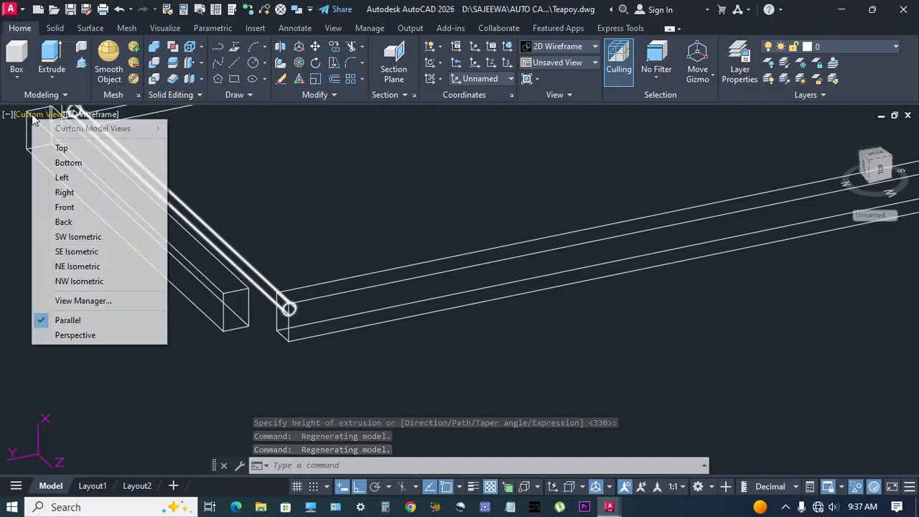
pyautogui.click(64, 237)
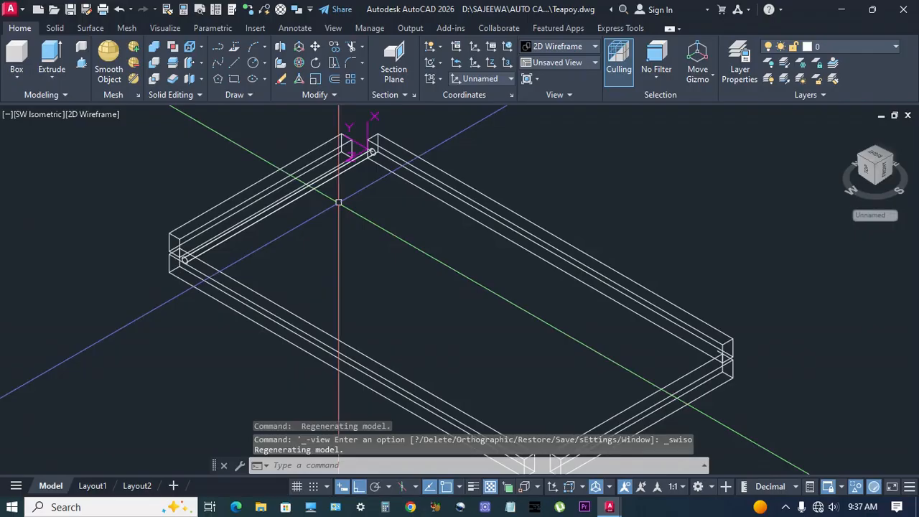
pyautogui.scroll(-2, 519, 240)
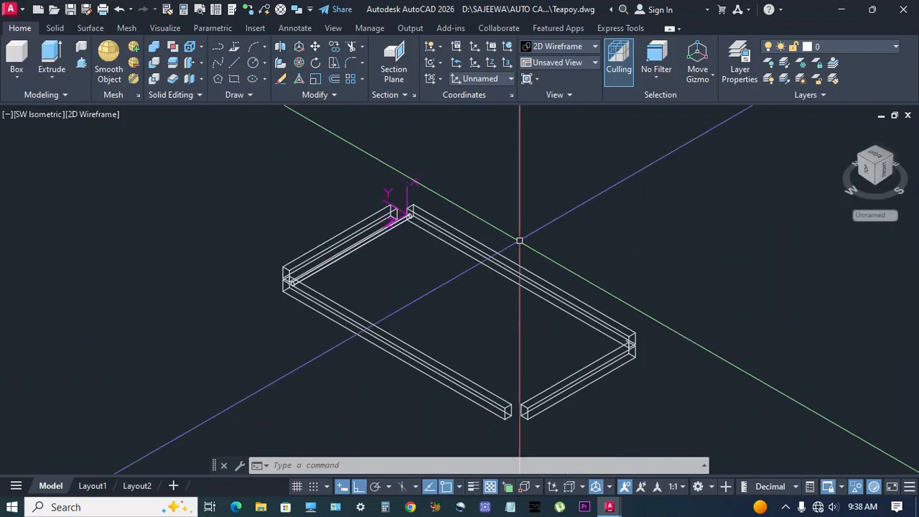
# Open the Materials Browser and add the first blue glazing material from the Autodesk Library's Glass category to the document materials
pyautogui.click(280, 10)
pyautogui.click(779, 293)
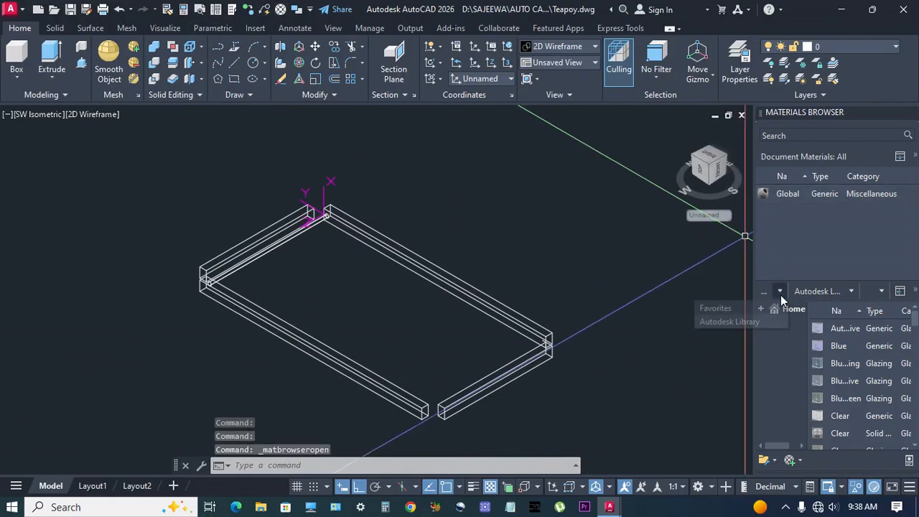
pyautogui.click(724, 322)
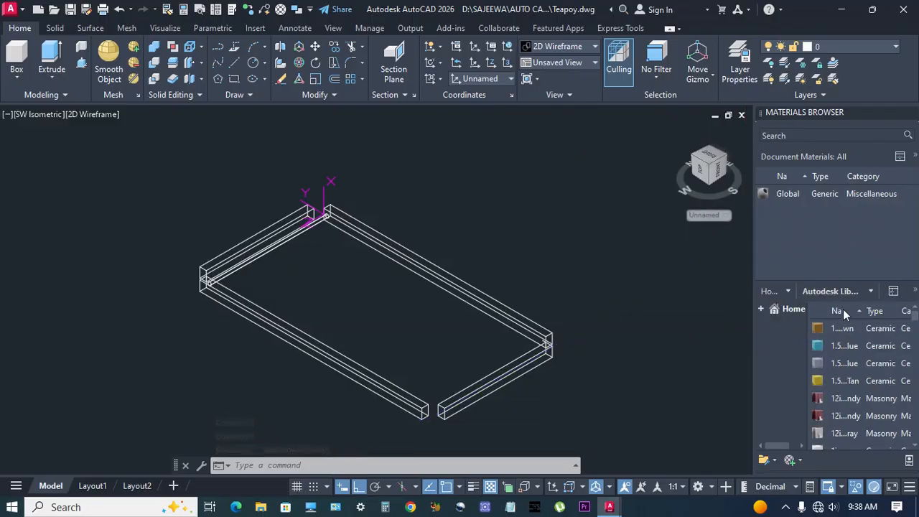
pyautogui.click(871, 293)
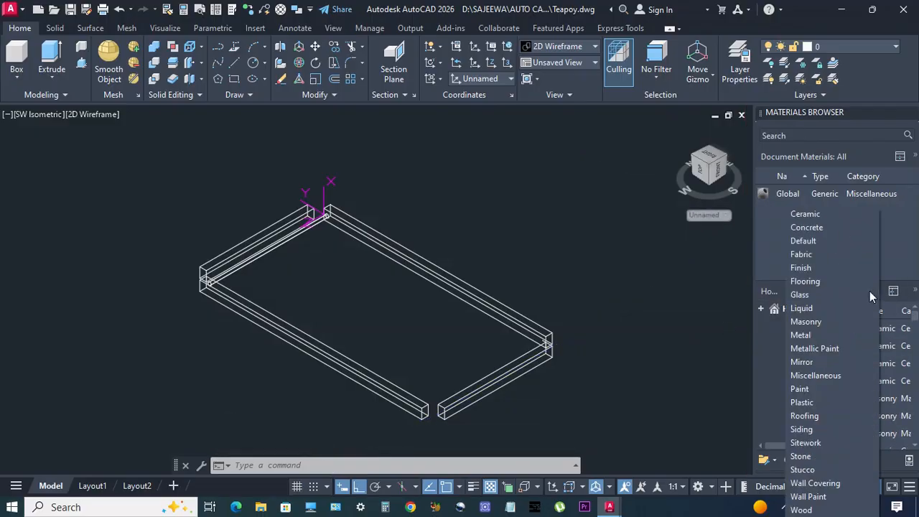
pyautogui.click(829, 295)
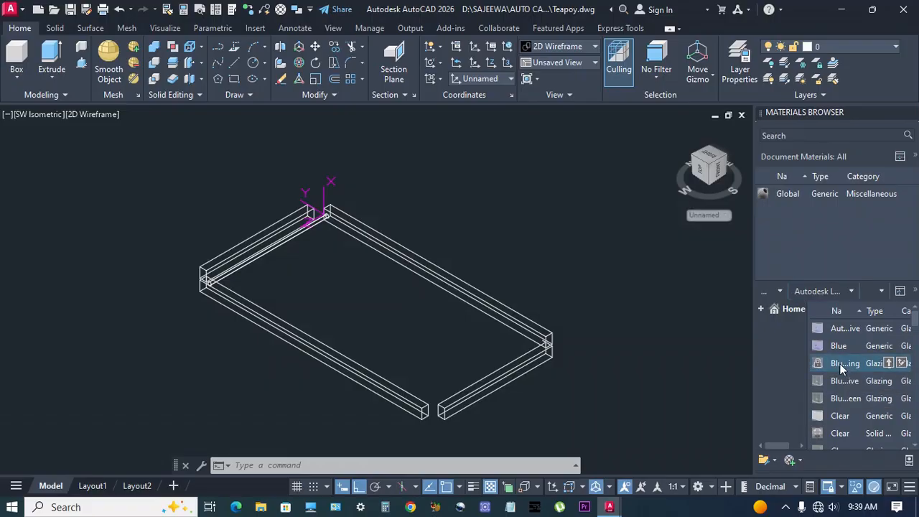
pyautogui.moveTo(771, 215); pyautogui.dragTo(773, 216)
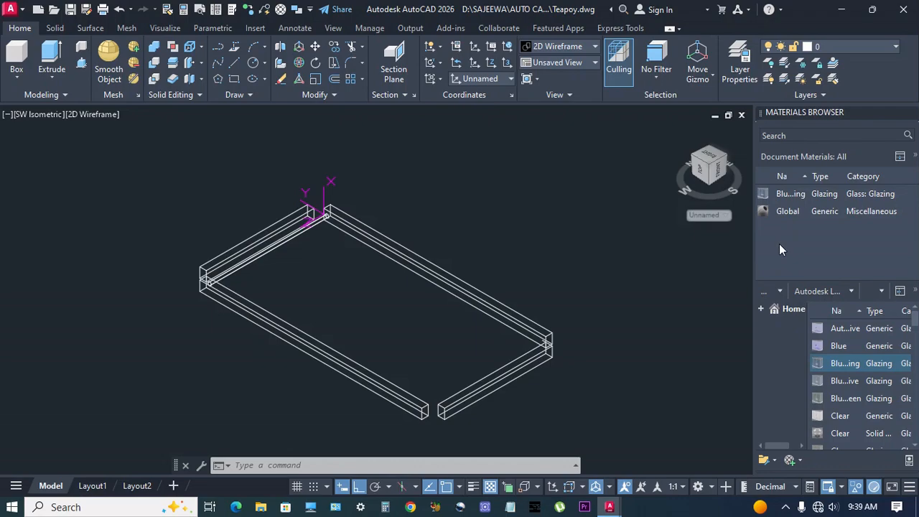
# Add Mahogany - Natural Polished from the library's Wood category to the document materials
pyautogui.click(852, 293)
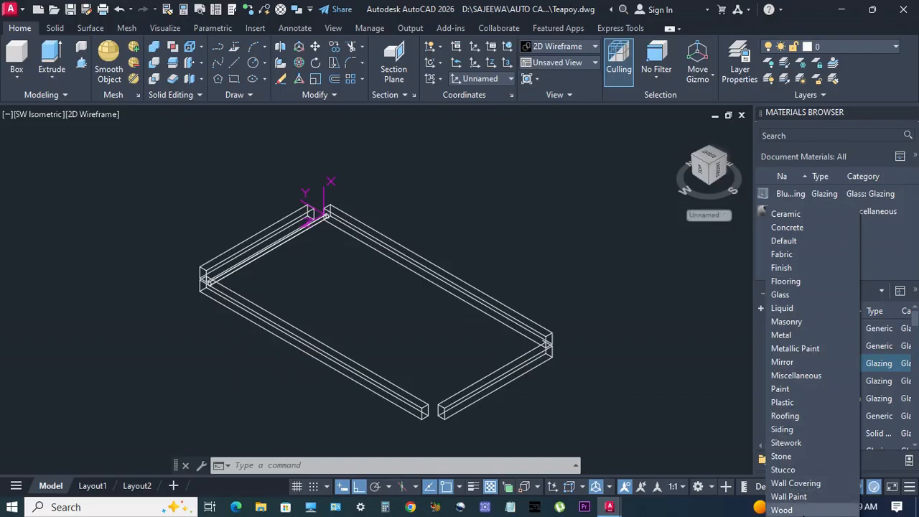
pyautogui.click(801, 510)
pyautogui.scroll(-10, 836, 359)
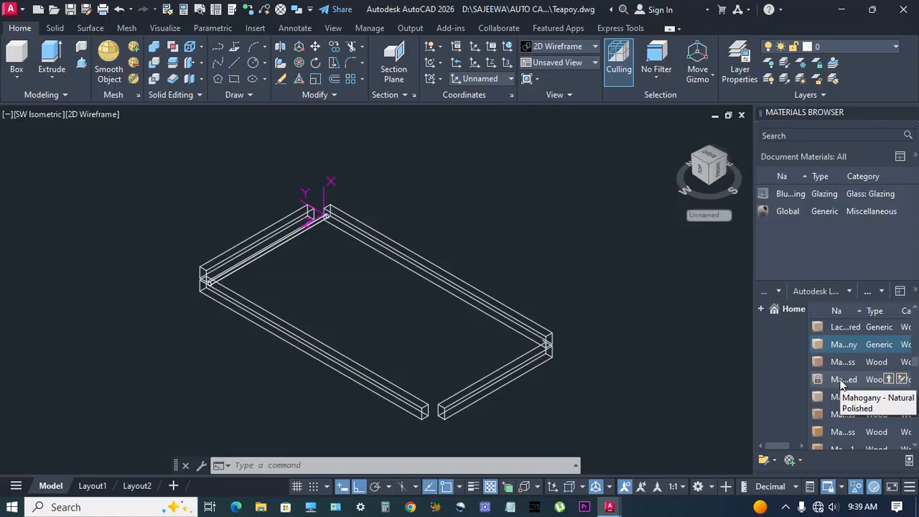
pyautogui.click(841, 380)
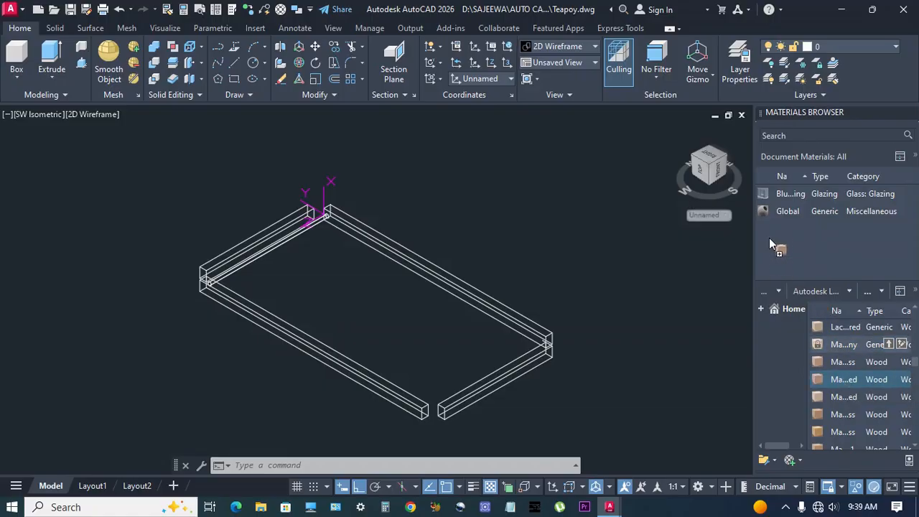
pyautogui.moveTo(769, 243); pyautogui.dragTo(773, 231)
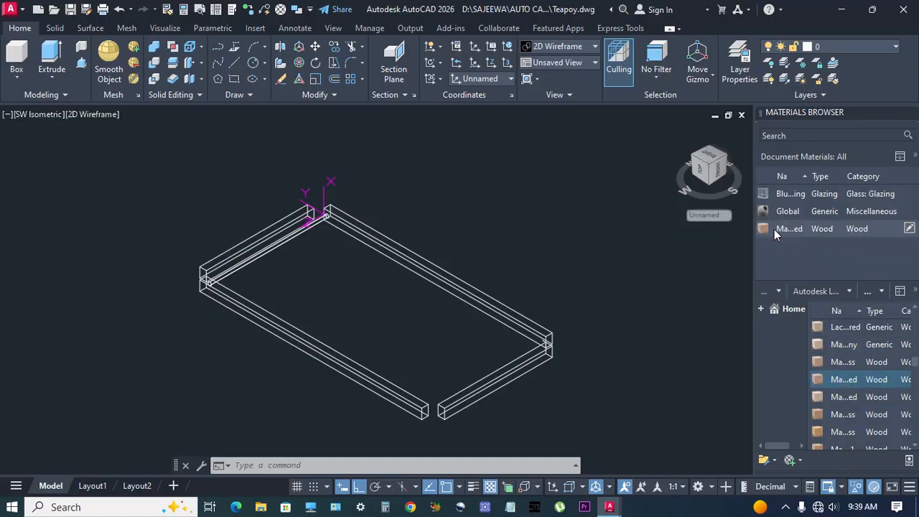
# Add the dark blue carpet material from the library's Flooring category to the document materials
pyautogui.click(849, 292)
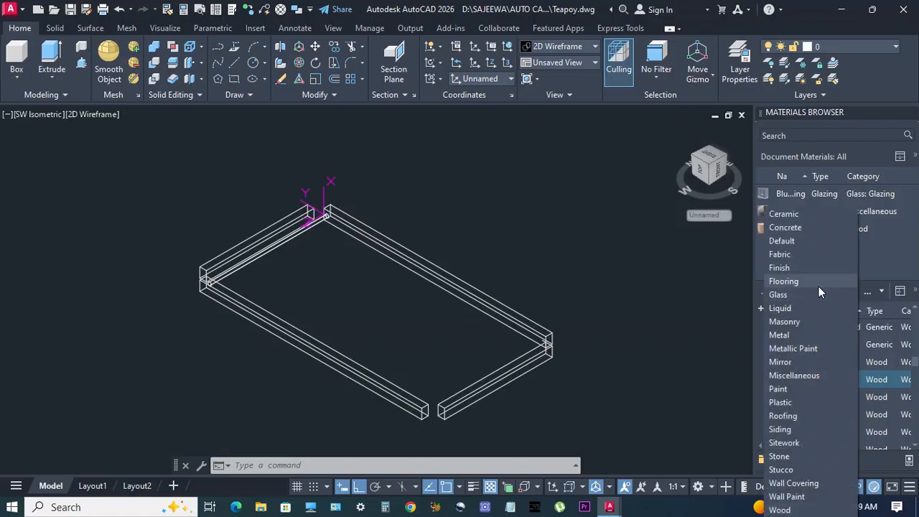
pyautogui.click(818, 282)
pyautogui.scroll(-5, 840, 399)
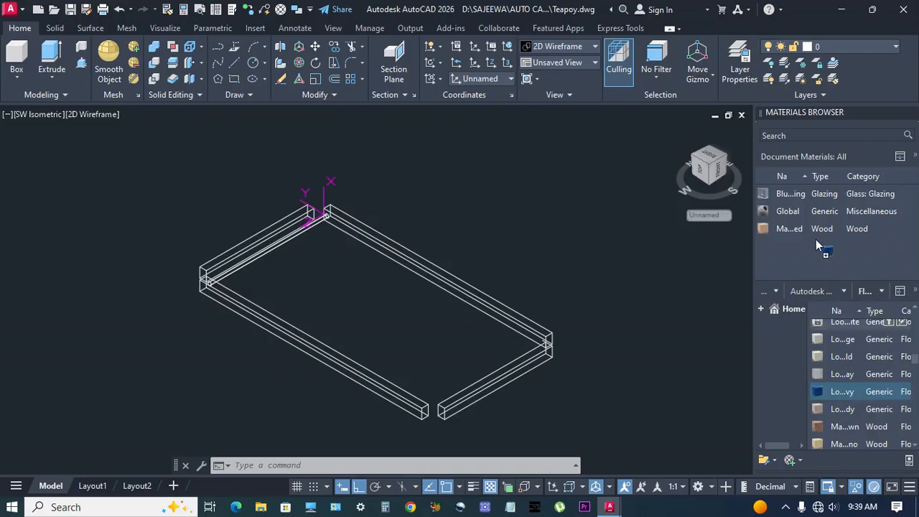
# Assign the document's mahogany wood material to the round rod
pyautogui.moveTo(613, 285); pyautogui.dragTo(648, 286, button='middle')
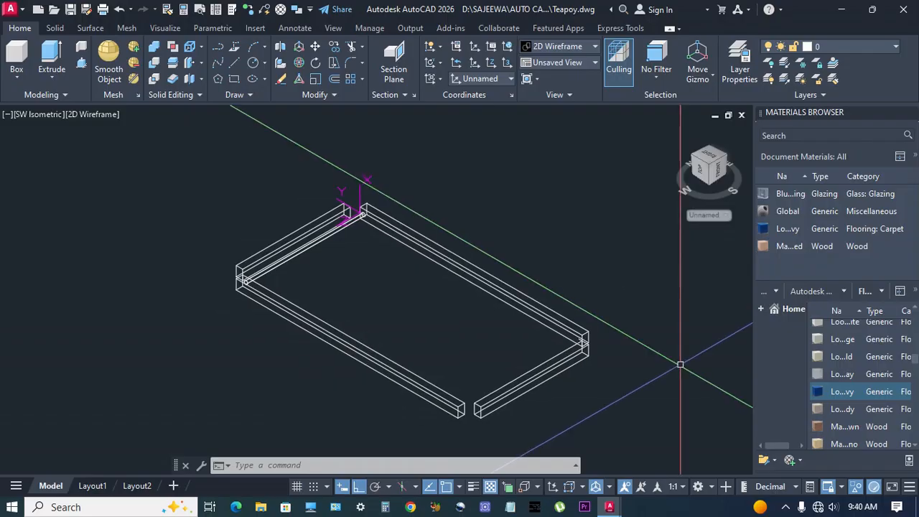
pyautogui.click(337, 228)
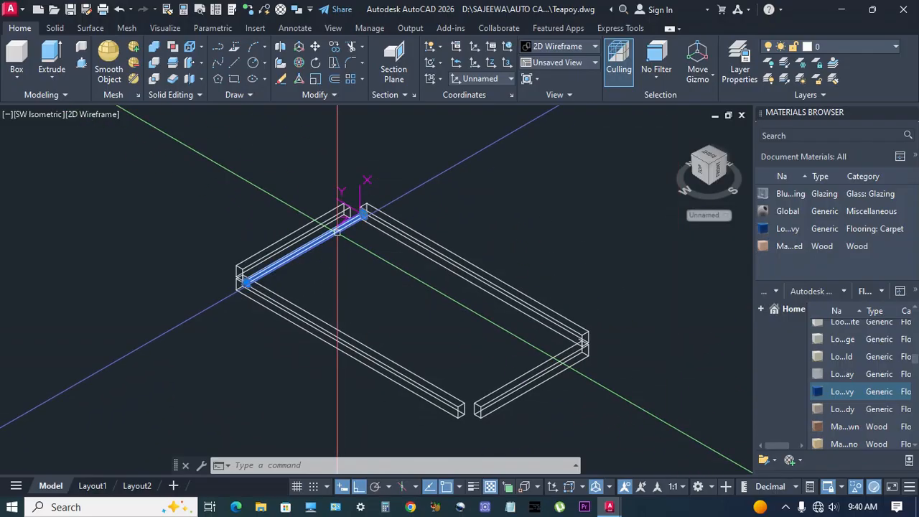
pyautogui.click(787, 249)
pyautogui.moveTo(599, 253); pyautogui.dragTo(598, 254, button='middle')
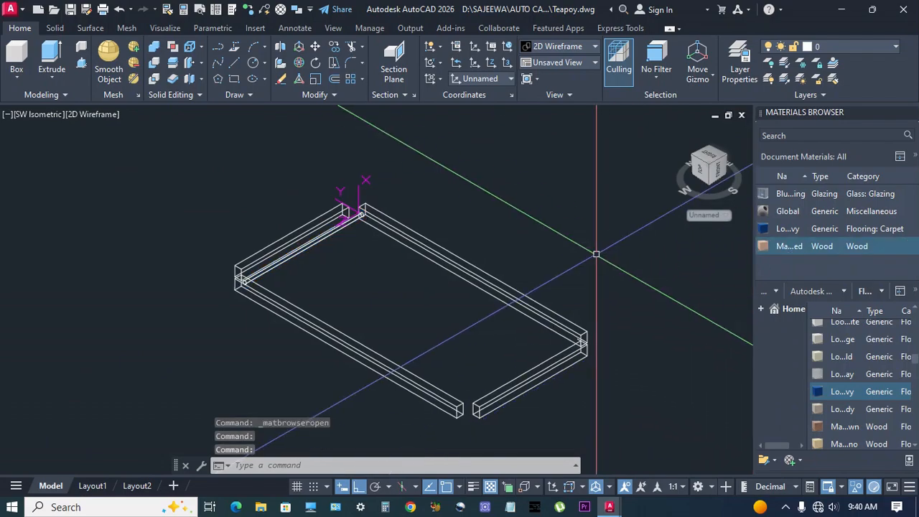
# Copy the rod from its end centre as a fitted array of 25 items ending at the guide line's inner end at the rail's far end
pyautogui.write('o')
pyautogui.press('Return')
pyautogui.scroll(5, 347, 208)
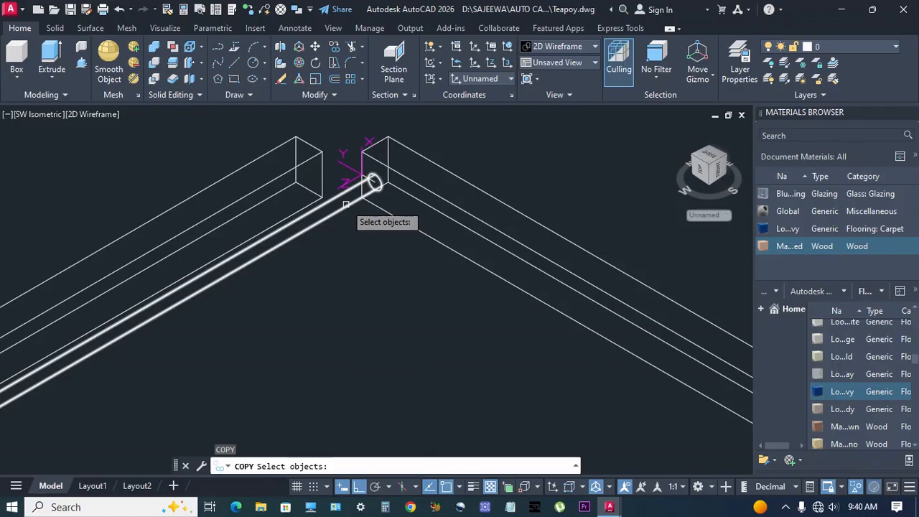
pyautogui.click(345, 204)
pyautogui.press('Return')
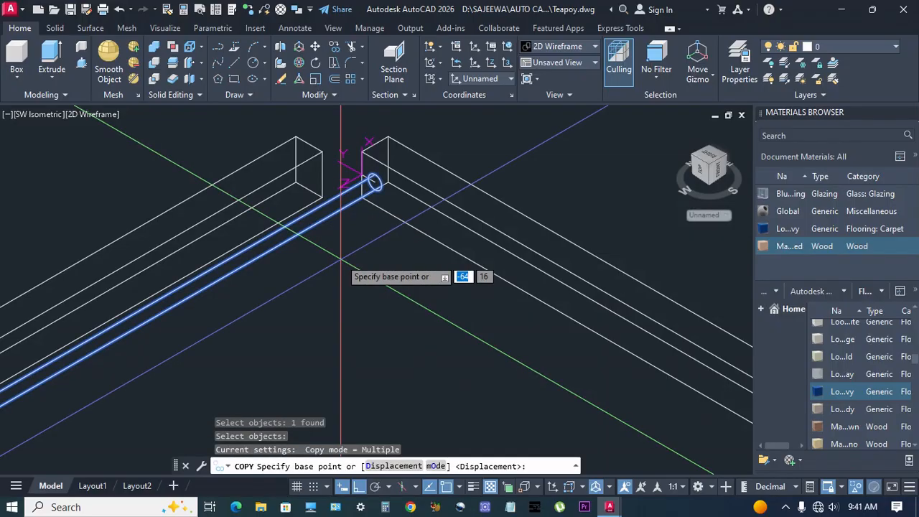
pyautogui.scroll(4, 371, 185)
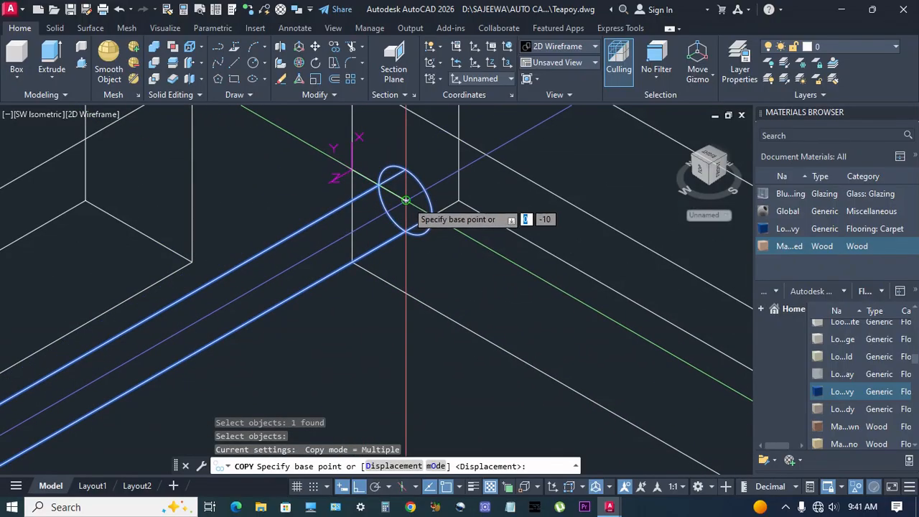
pyautogui.click(406, 200)
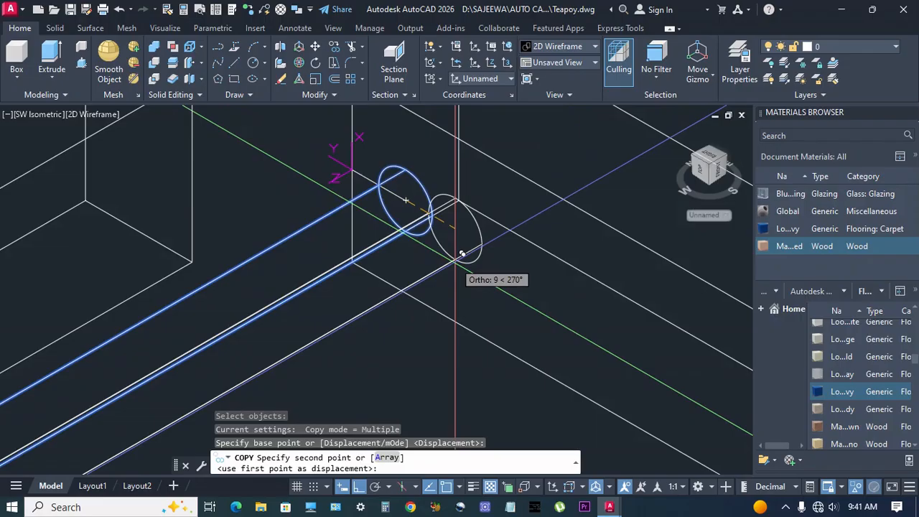
pyautogui.write('a')
pyautogui.press('Return')
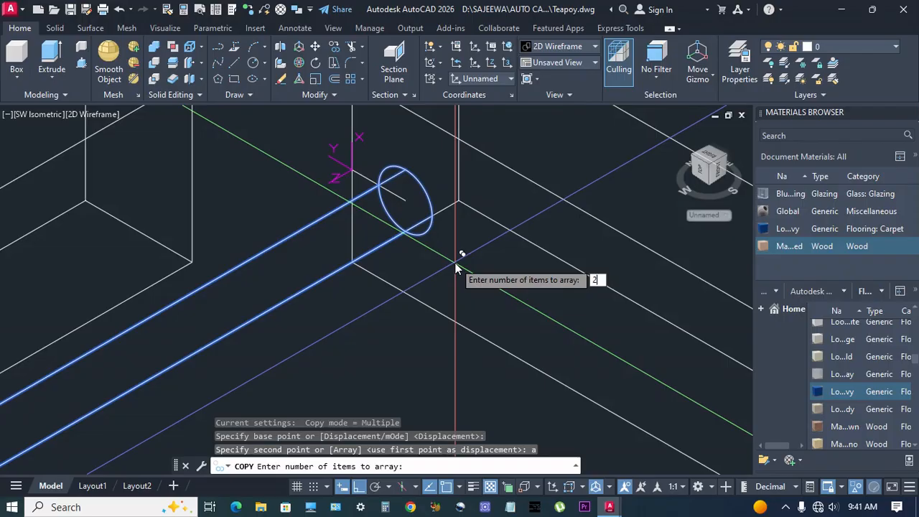
pyautogui.press('Return')
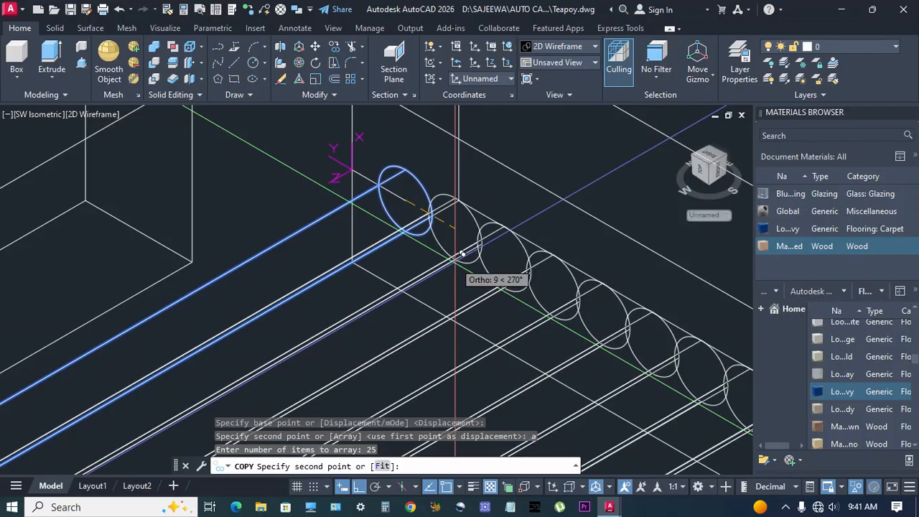
pyautogui.write('f')
pyautogui.press('Return')
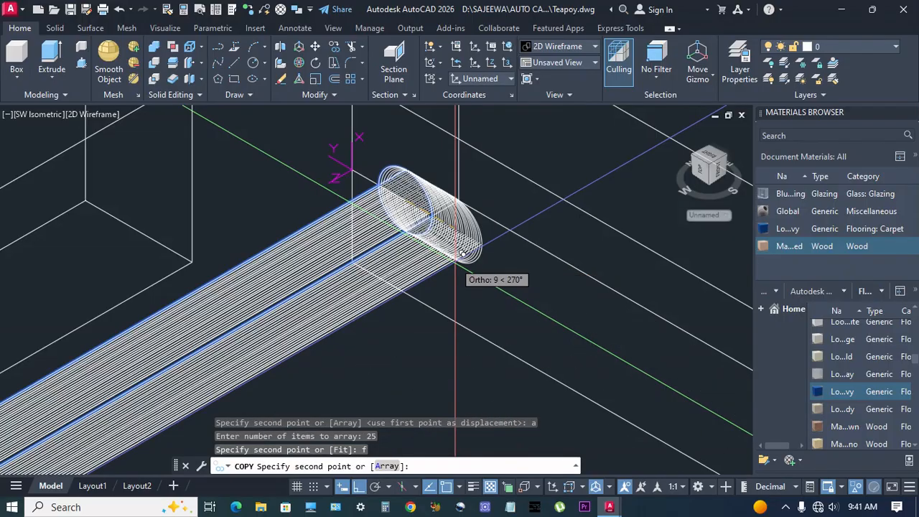
pyautogui.scroll(-5, 458, 273)
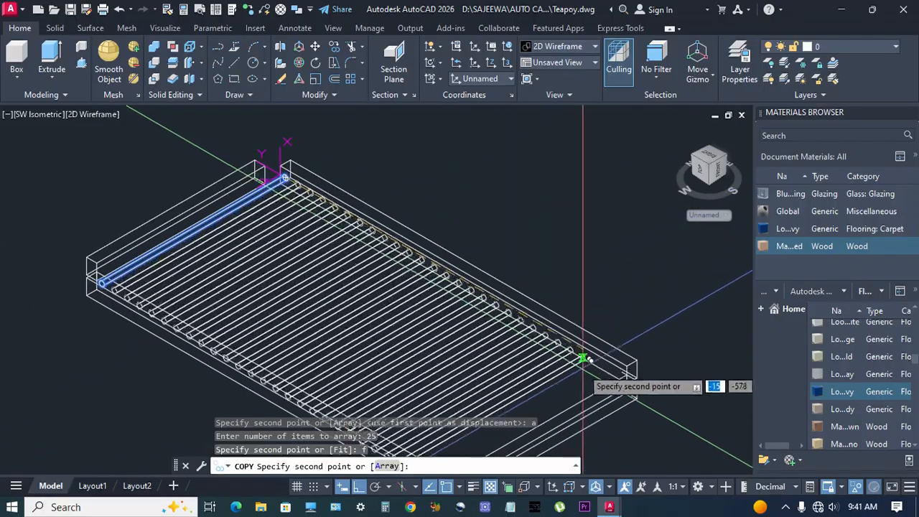
pyautogui.scroll(5, 554, 318)
pyautogui.scroll(6, 580, 319)
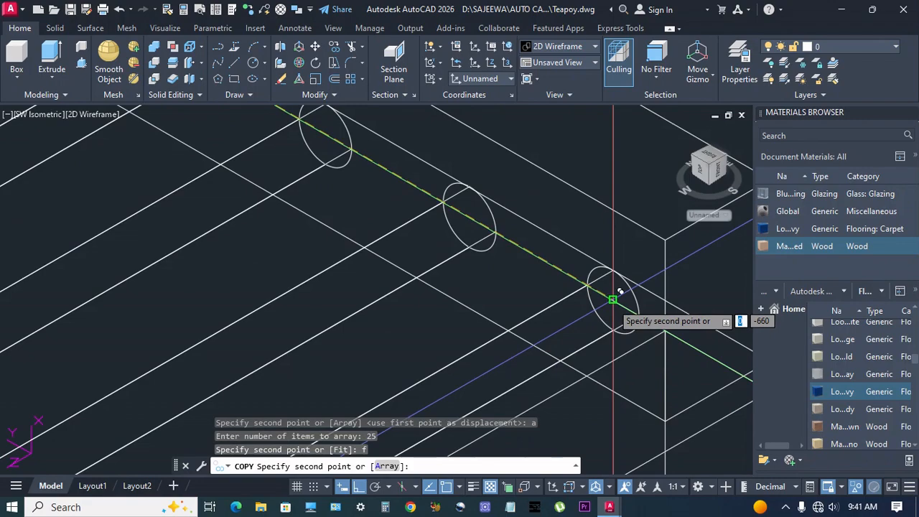
pyautogui.click(611, 300)
pyautogui.scroll(-2, 603, 307)
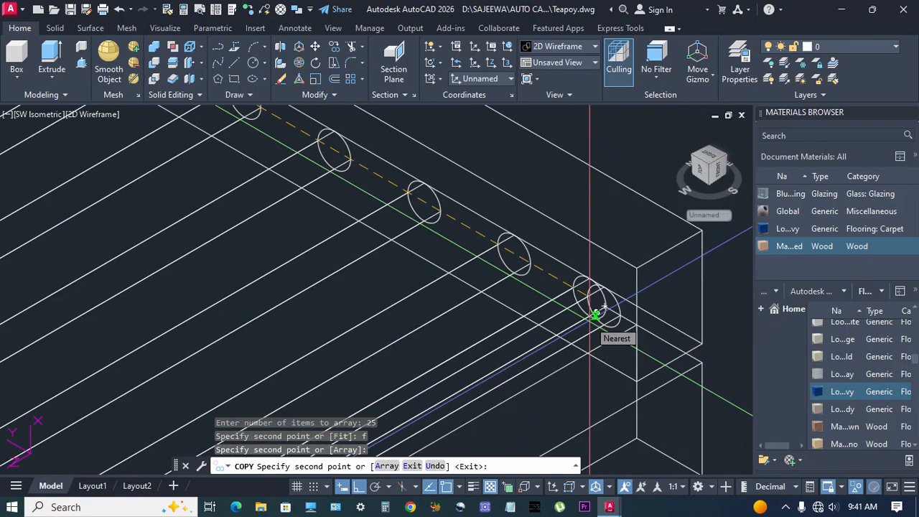
pyautogui.press('Return')
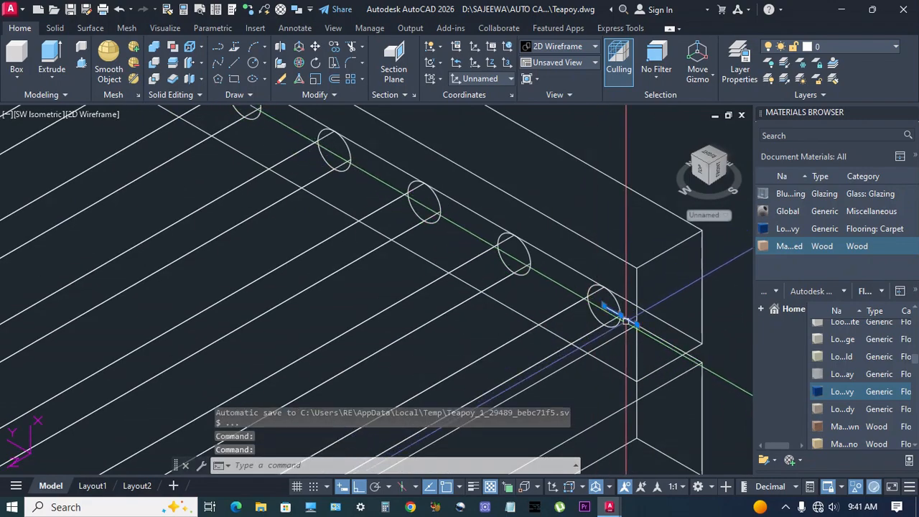
# Erase the two short guide lines at the centres of the first and last rods
pyautogui.write('e')
pyautogui.press('Return')
pyautogui.scroll(-8, 388, 208)
pyautogui.scroll(8, 376, 219)
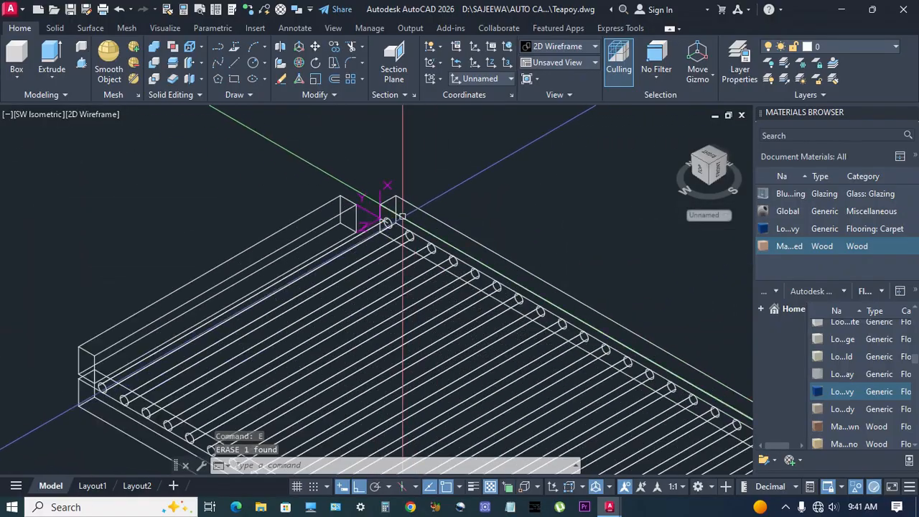
pyautogui.click(407, 222)
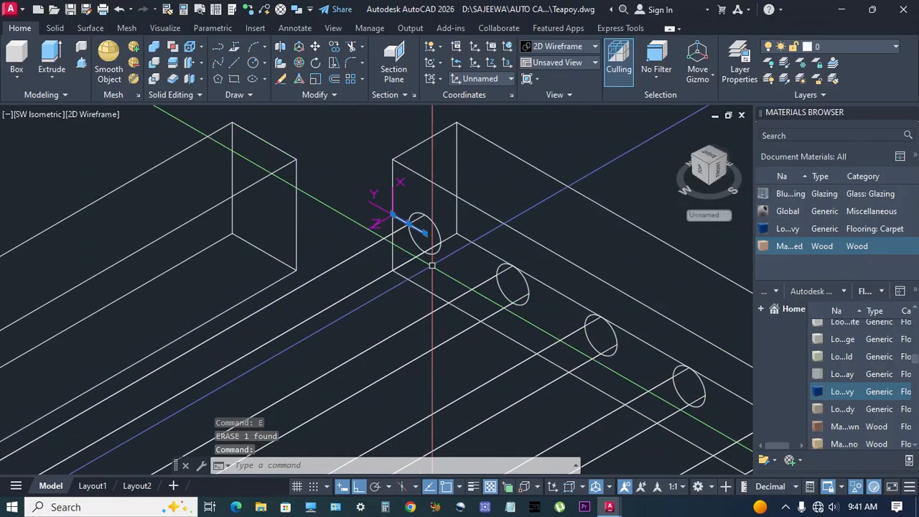
pyautogui.scroll(-6, 432, 265)
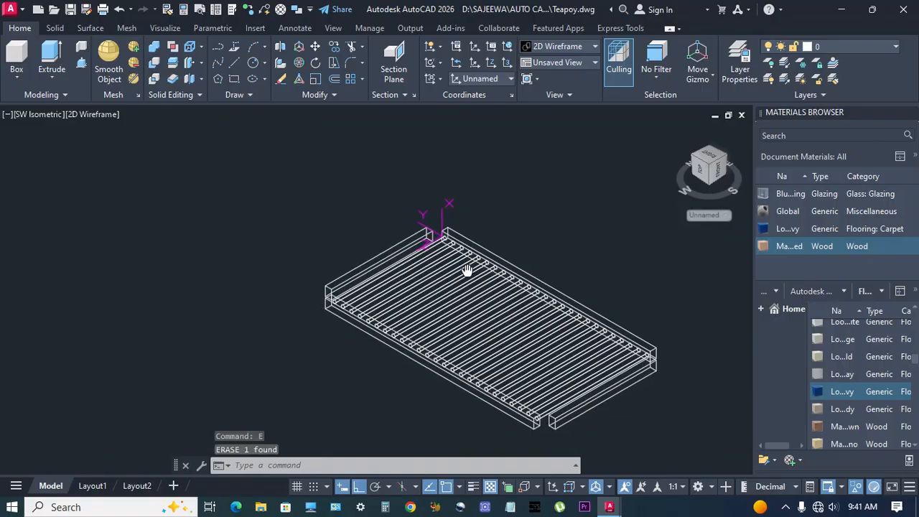
# End object isolation to bring back the tabletop, legs and inset panel
pyautogui.click(856, 487)
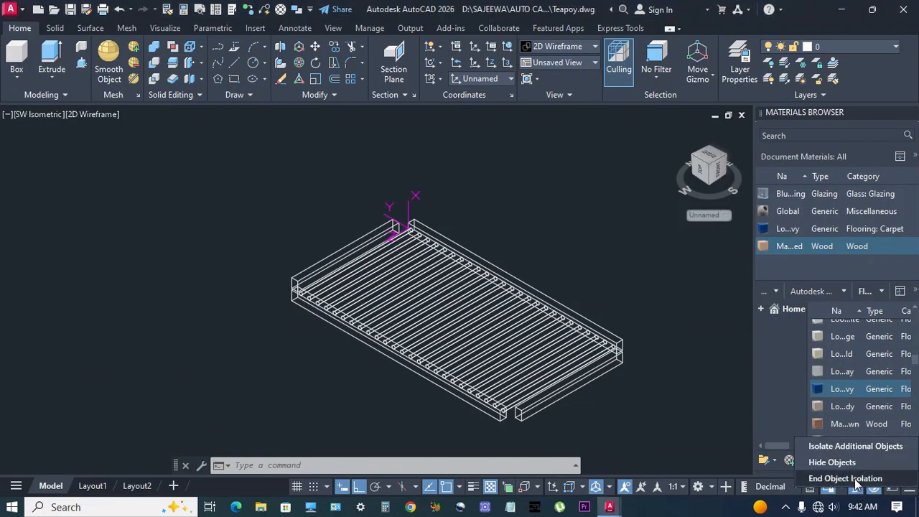
pyautogui.click(854, 479)
pyautogui.moveTo(629, 351); pyautogui.dragTo(593, 375, button='middle')
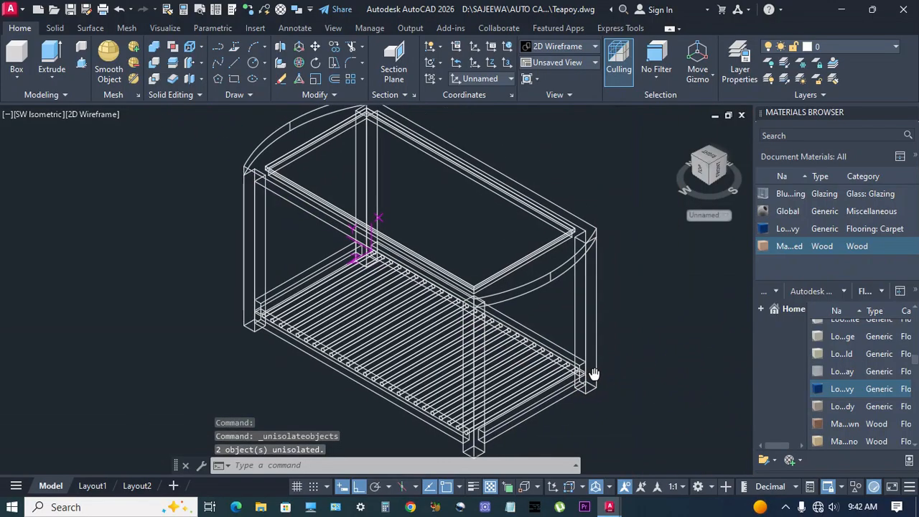
# Copy the four lower rails from a rail's upper end corner up the leg to directly beneath the tabletop
pyautogui.write('co')
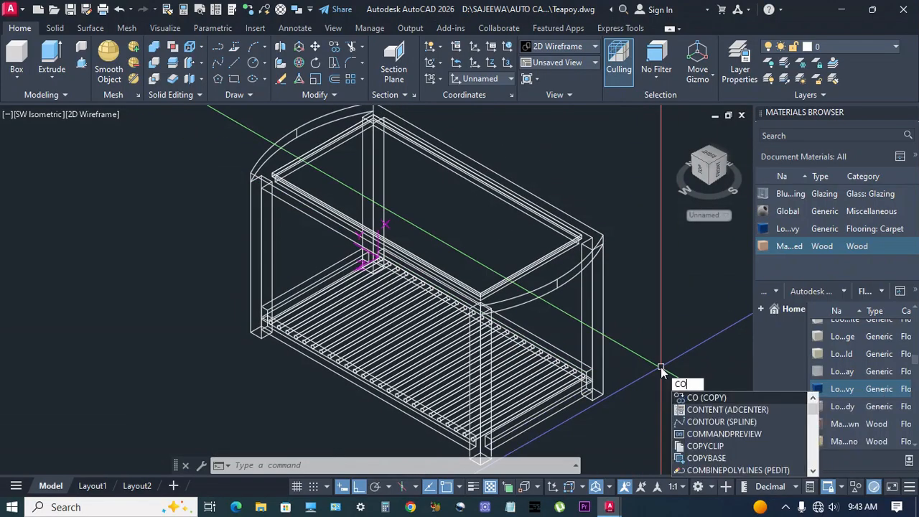
pyautogui.press('Return')
pyautogui.click(582, 362)
pyautogui.click(562, 409)
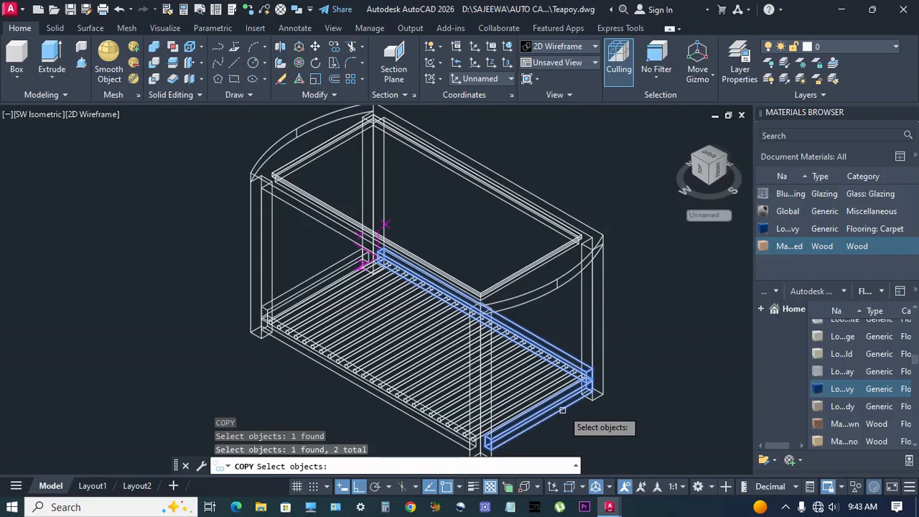
pyautogui.click(444, 436)
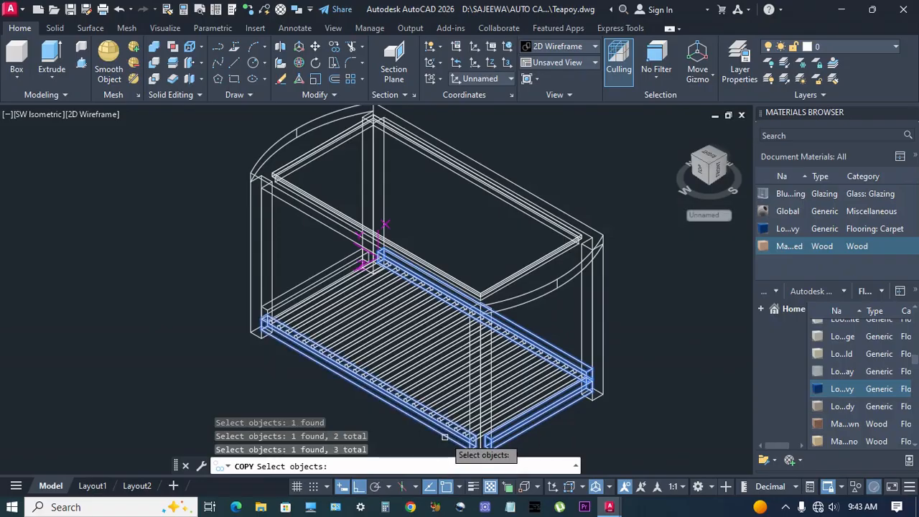
pyautogui.click(313, 273)
pyautogui.press('Return')
pyautogui.scroll(8, 313, 274)
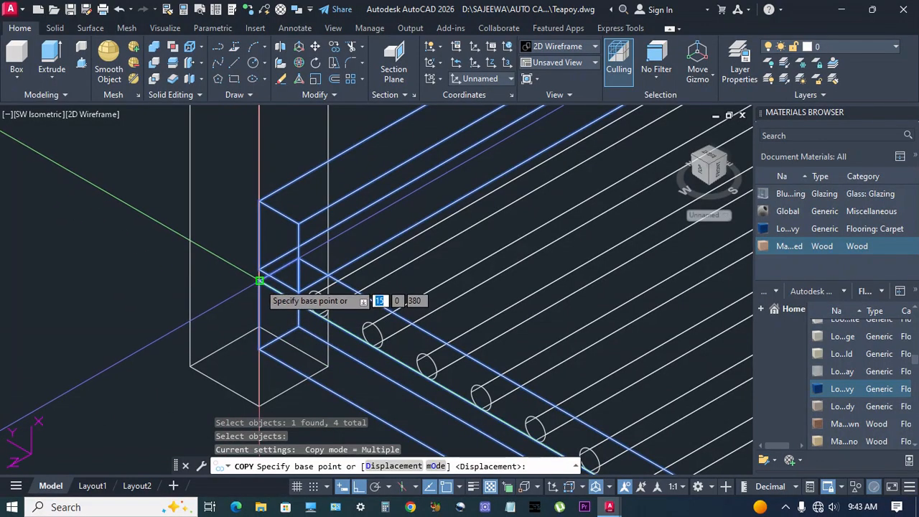
pyautogui.click(260, 279)
pyautogui.scroll(-5, 276, 288)
pyautogui.scroll(6, 277, 176)
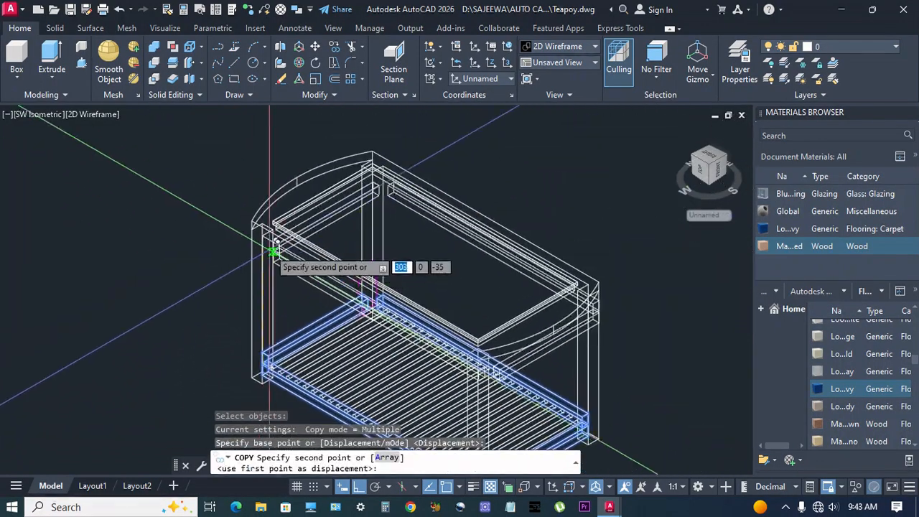
pyautogui.scroll(4, 267, 227)
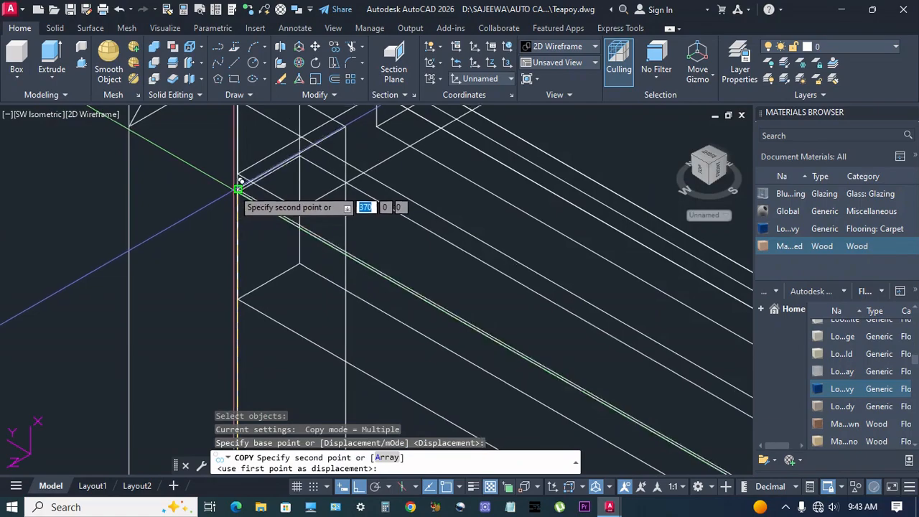
pyautogui.click(238, 221)
pyautogui.rightClick(236, 225)
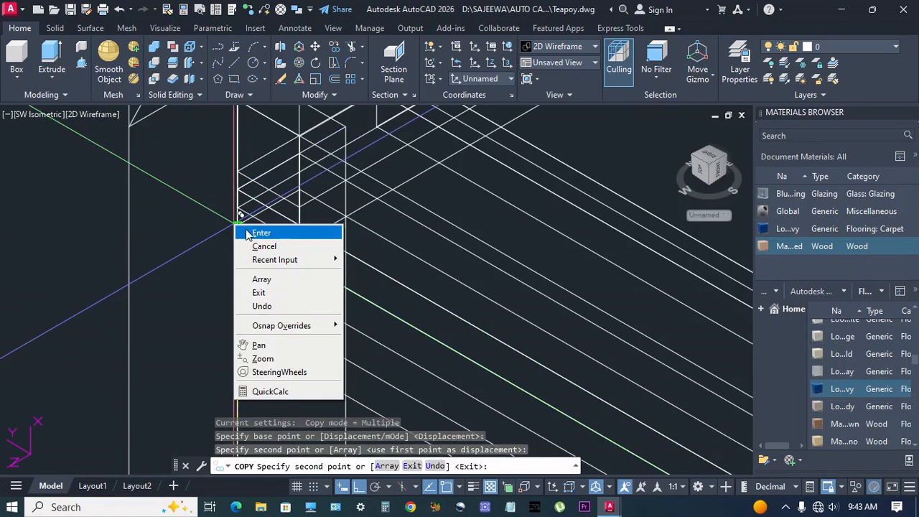
pyautogui.click(247, 232)
# Union the tabletop and legs with the four lower rails and four upper rails into one solid, leaving out the rods and inset panel
pyautogui.scroll(-8, 250, 242)
pyautogui.moveTo(311, 260); pyautogui.dragTo(339, 211, button='middle')
pyautogui.click(153, 46)
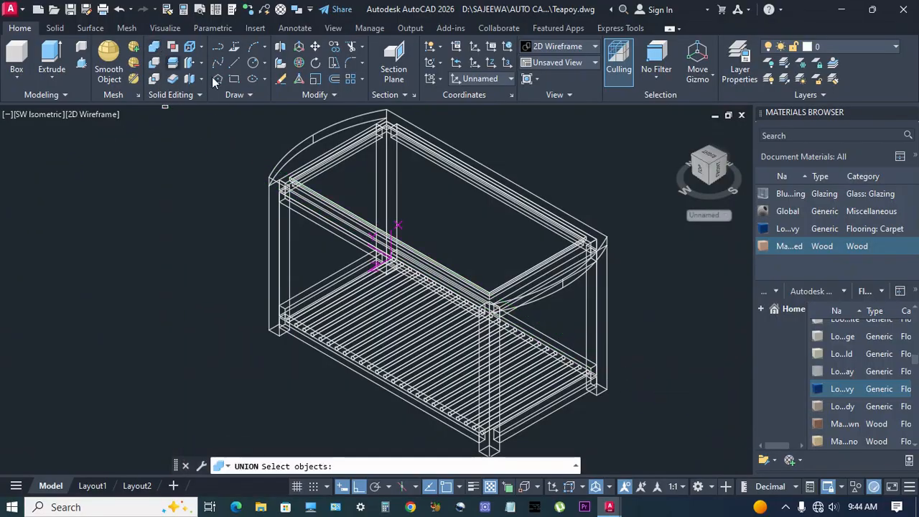
pyautogui.click(605, 391)
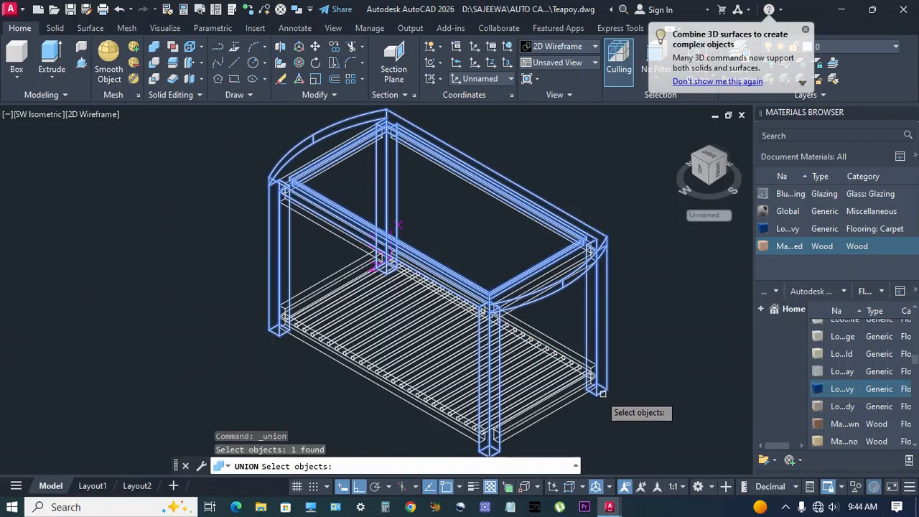
pyautogui.click(566, 408)
pyautogui.click(579, 361)
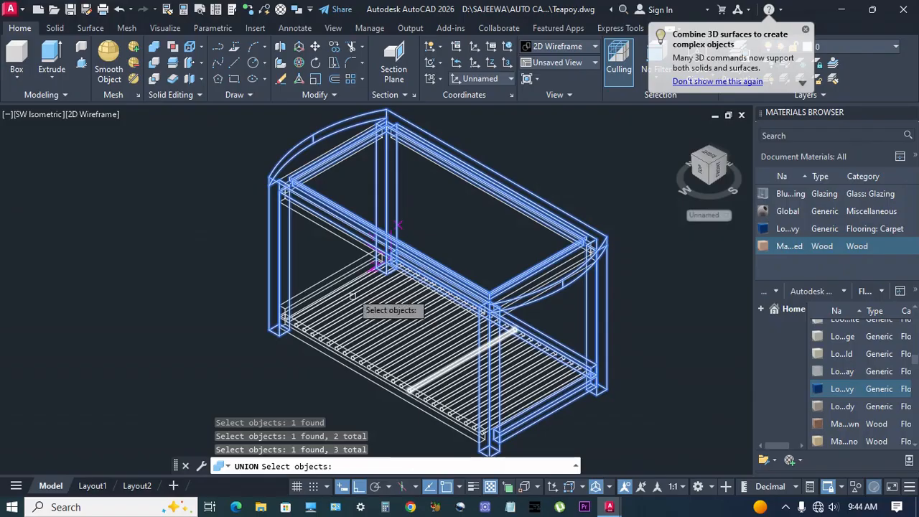
pyautogui.click(326, 271)
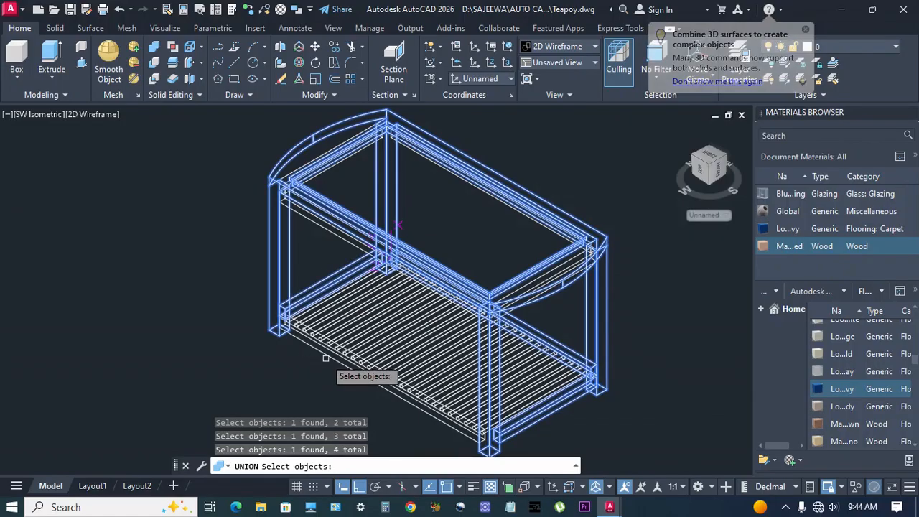
pyautogui.click(325, 358)
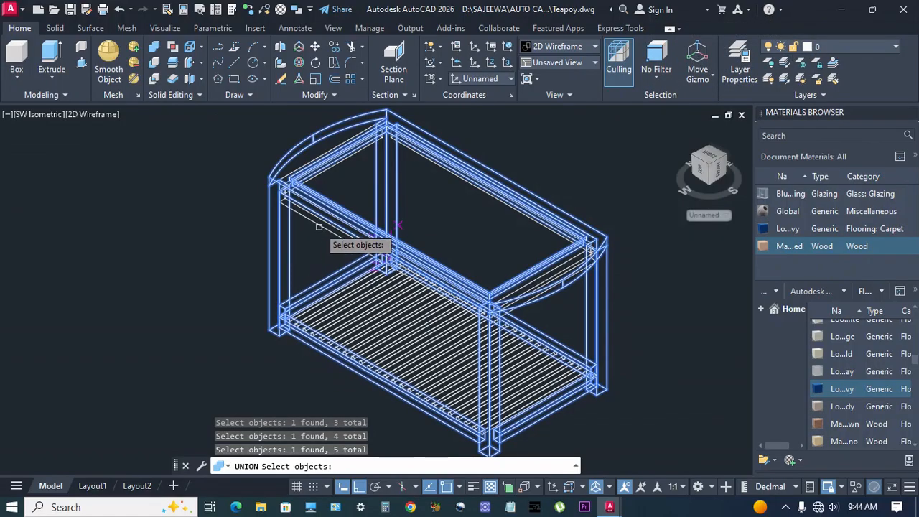
pyautogui.click(299, 160)
pyautogui.scroll(3, 284, 169)
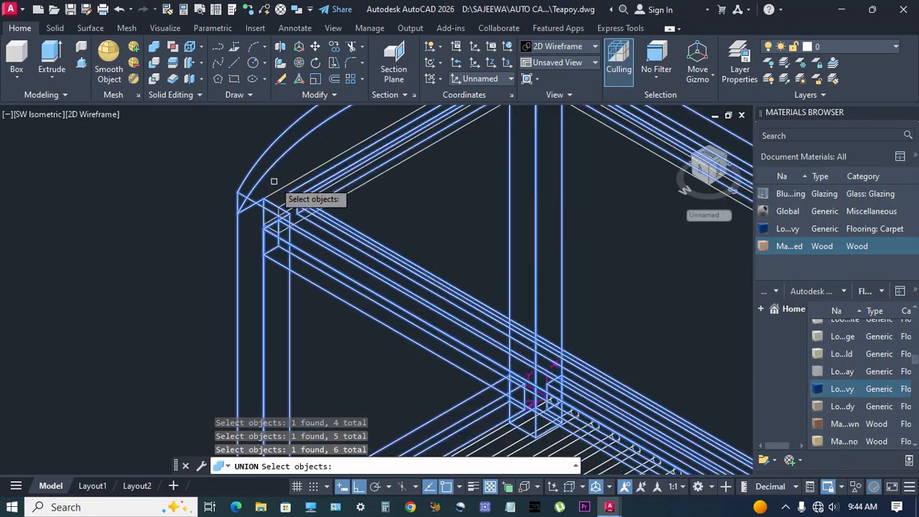
pyautogui.scroll(-3, 574, 273)
pyautogui.click(578, 271)
pyautogui.scroll(3, 583, 269)
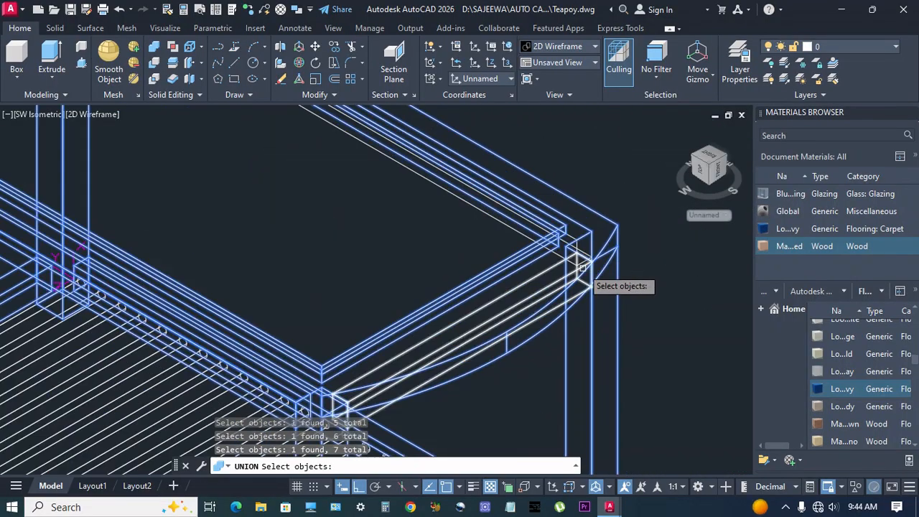
pyautogui.scroll(2, 578, 260)
pyautogui.click(573, 232)
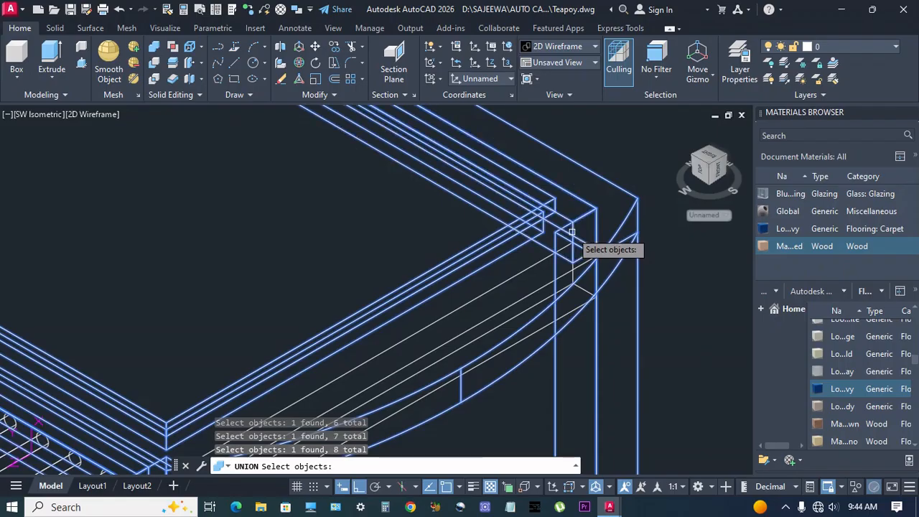
pyautogui.click(536, 291)
pyautogui.scroll(-3, 539, 291)
pyautogui.press('Return')
# Assign the document's mahogany wood material to the united teapoy frame
pyautogui.moveTo(438, 268); pyautogui.dragTo(479, 242, button='middle')
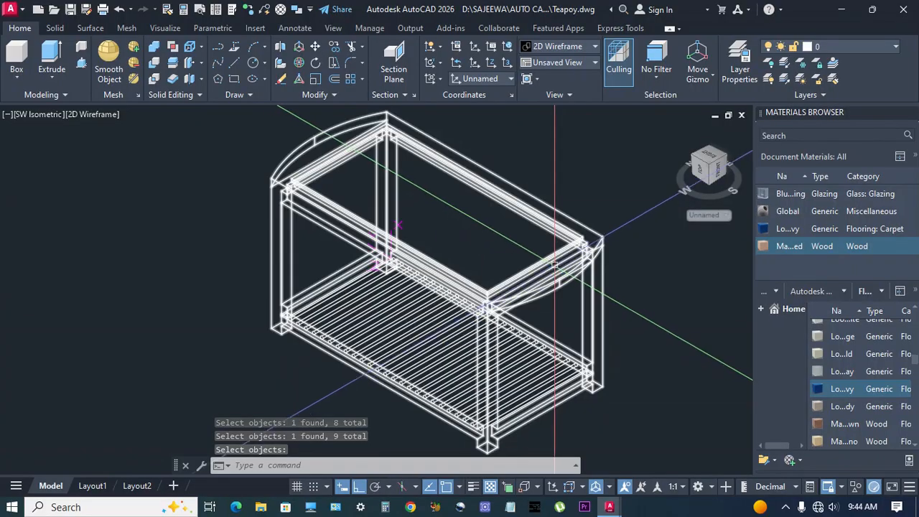
pyautogui.press('Return')
pyautogui.click(603, 266)
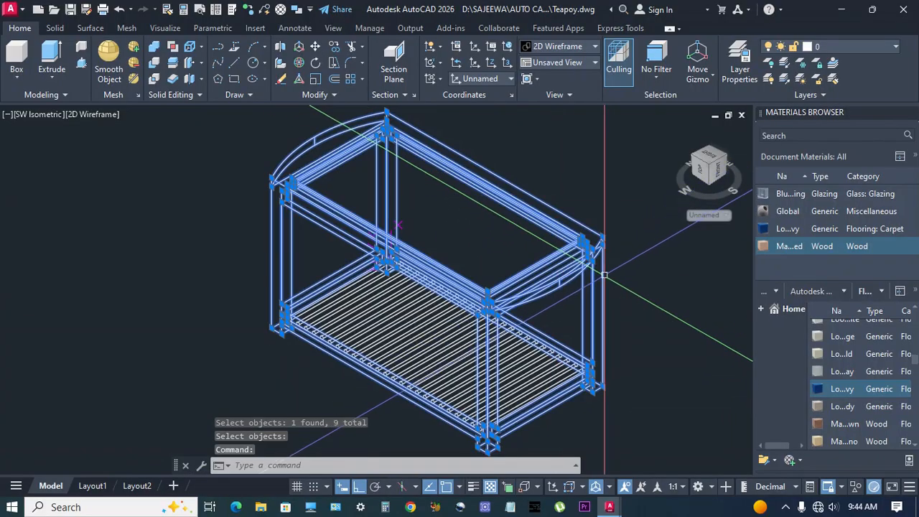
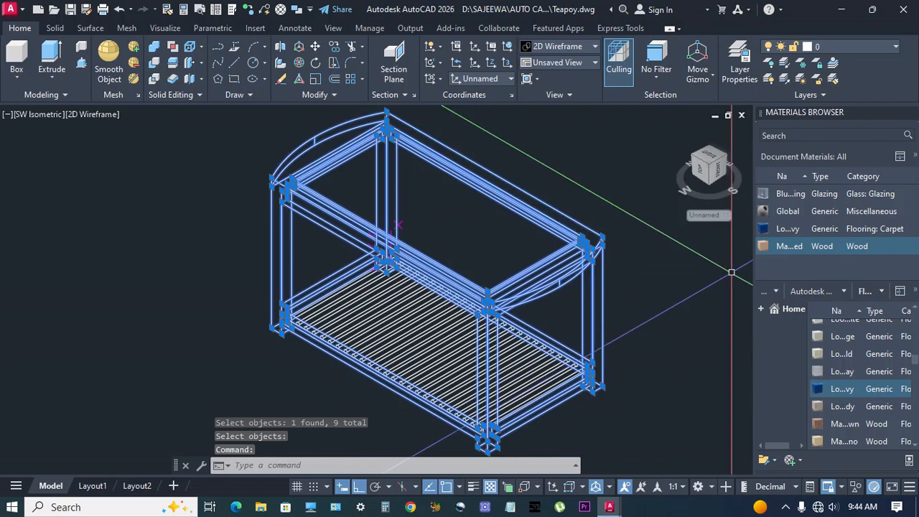
pyautogui.click(791, 251)
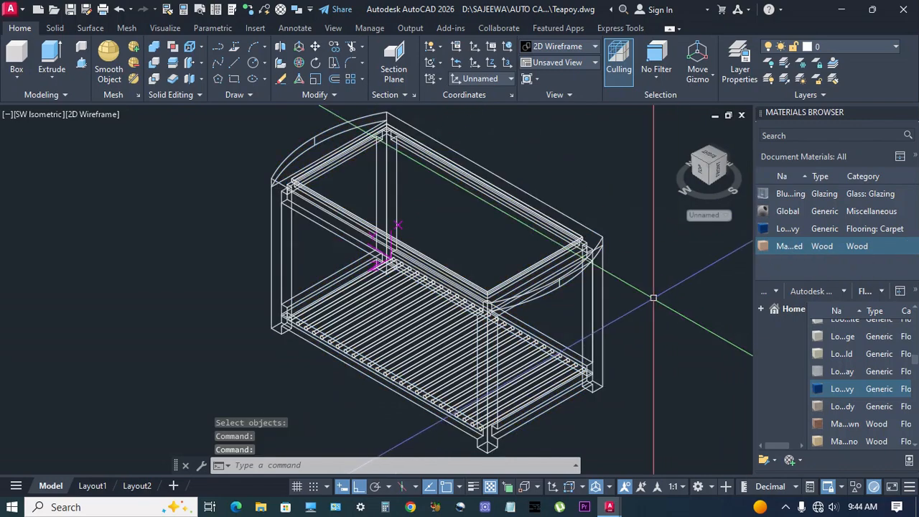
# Hide the united frame so only the inset panel and the round rods are displayed
pyautogui.click(603, 307)
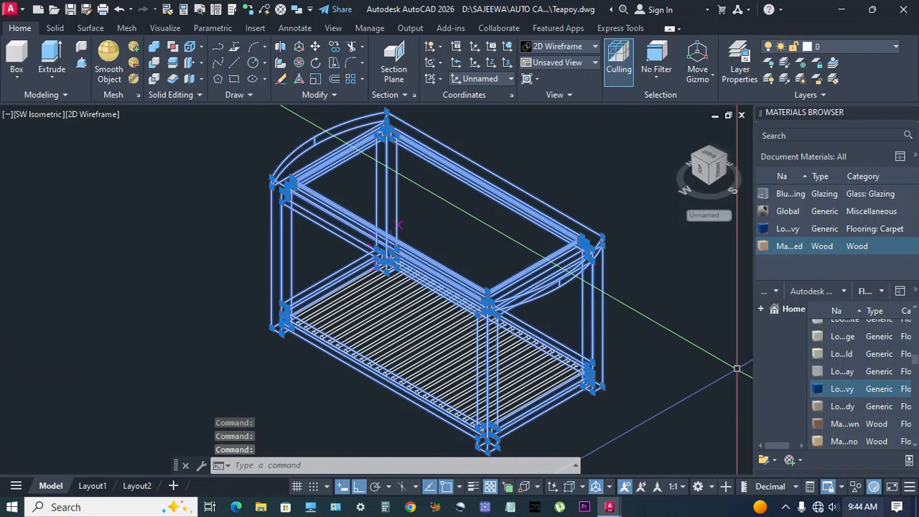
pyautogui.click(856, 488)
pyautogui.click(874, 477)
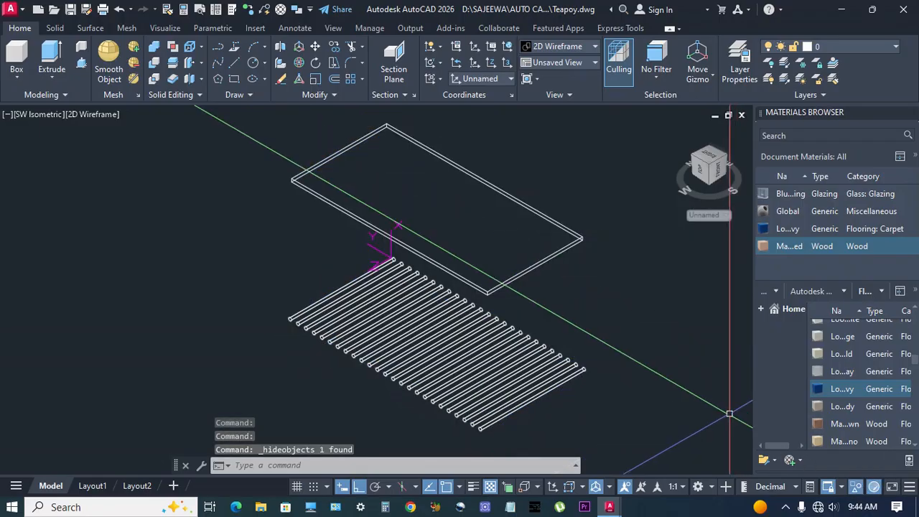
# Assign the document's blue glazing material to the inset tabletop panel
pyautogui.click(569, 228)
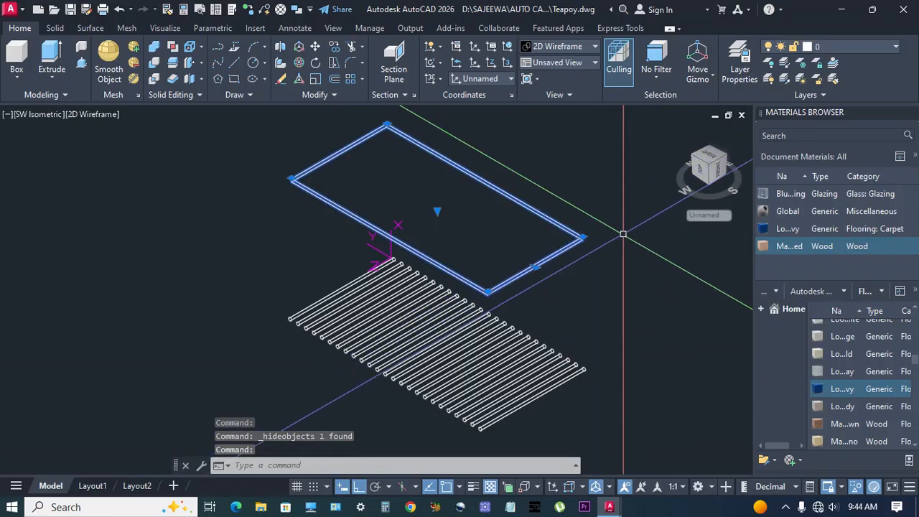
pyautogui.click(790, 200)
pyautogui.press('Escape')
# End object isolation to bring back the hidden frame, and close the materials browser
pyautogui.moveTo(567, 302); pyautogui.dragTo(550, 311, button='middle')
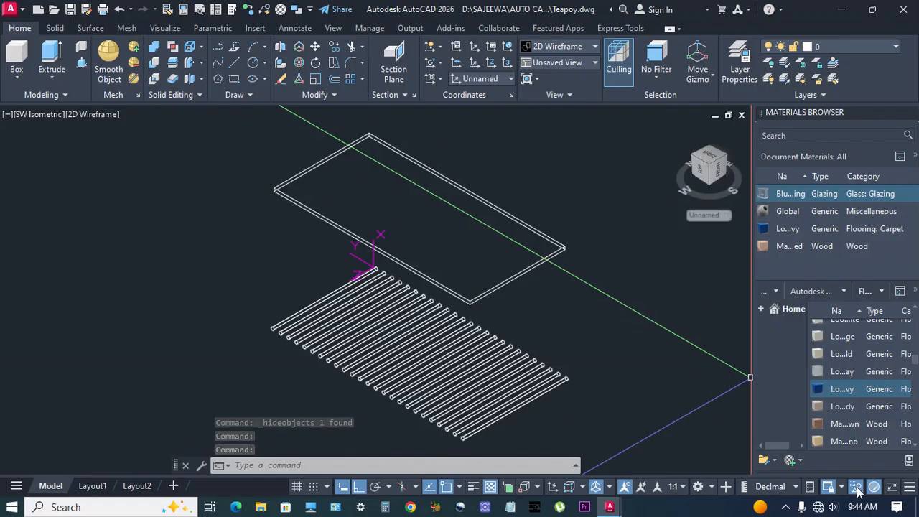
pyautogui.click(856, 487)
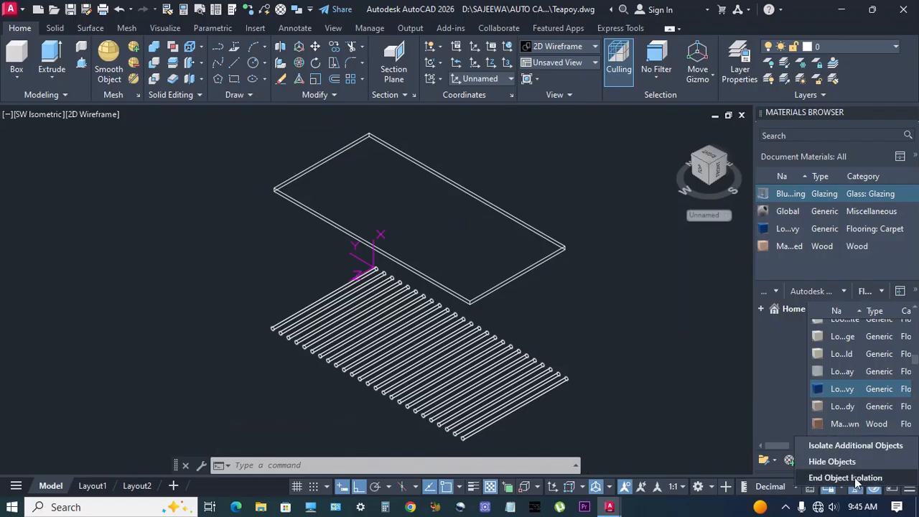
pyautogui.click(845, 477)
pyautogui.moveTo(652, 344); pyautogui.dragTo(646, 334, button='middle')
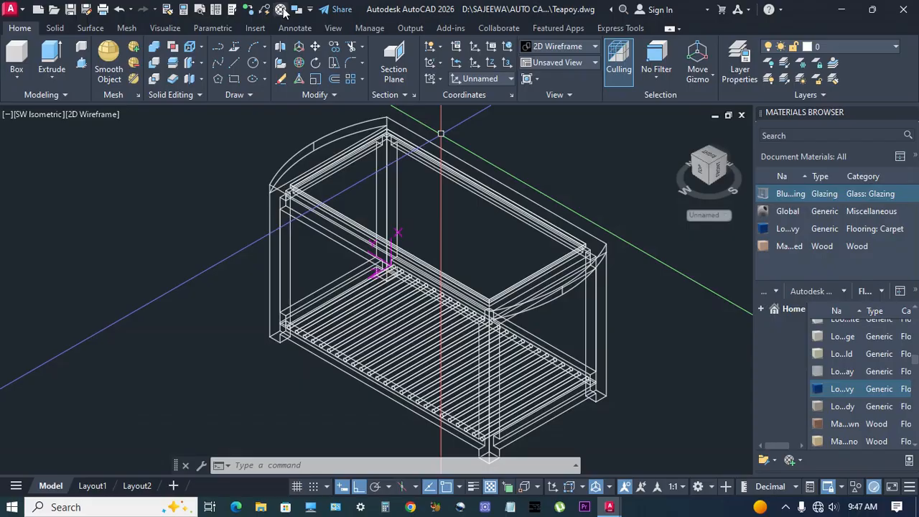
pyautogui.click(281, 10)
# Fillet the tabletop's four upper outer edges, both curved ends and both long sides, with a radius of 3
pyautogui.click(54, 29)
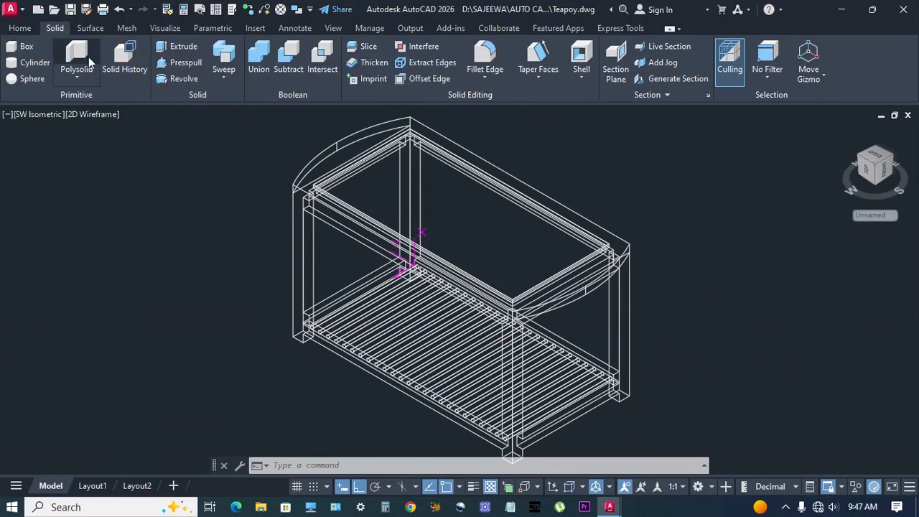
pyautogui.click(491, 59)
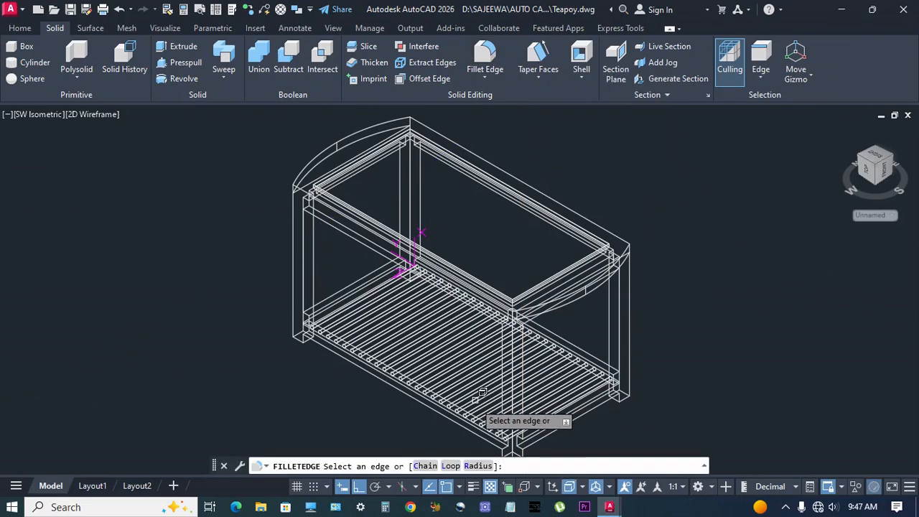
pyautogui.click(477, 466)
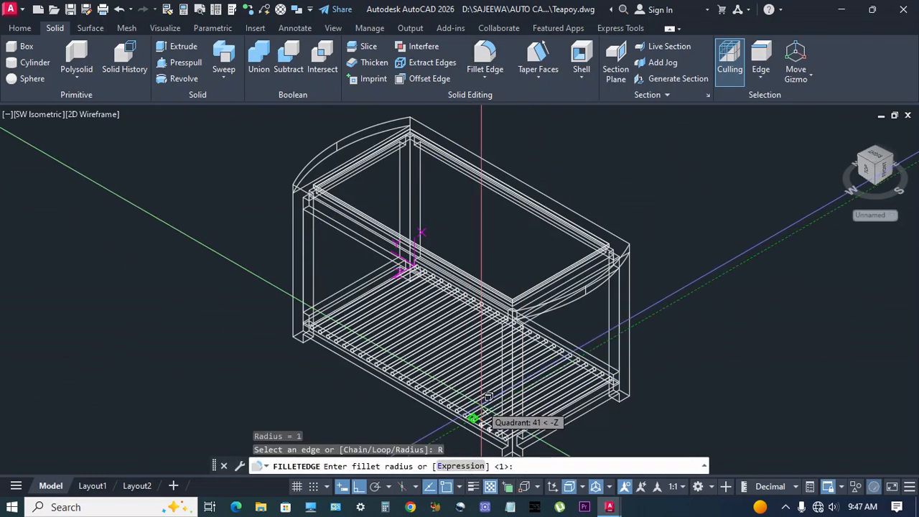
pyautogui.write('3')
pyautogui.press('Return')
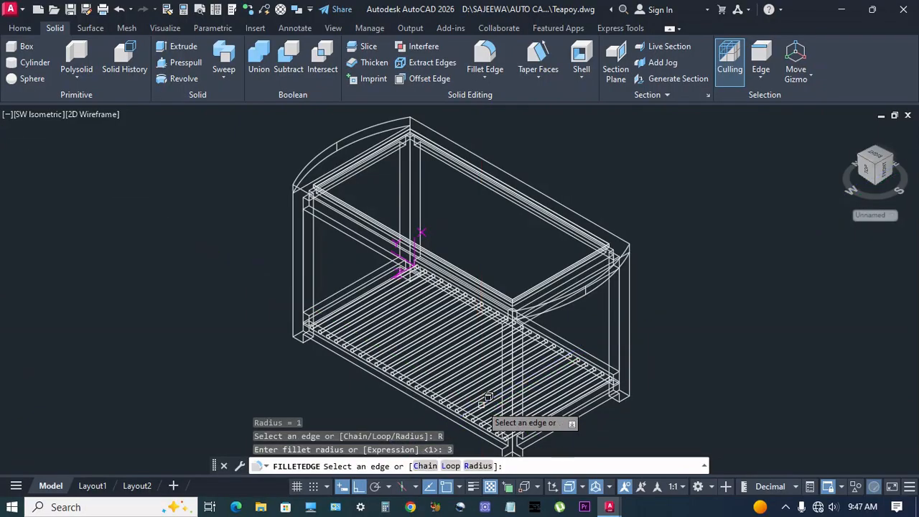
pyautogui.scroll(4, 379, 123)
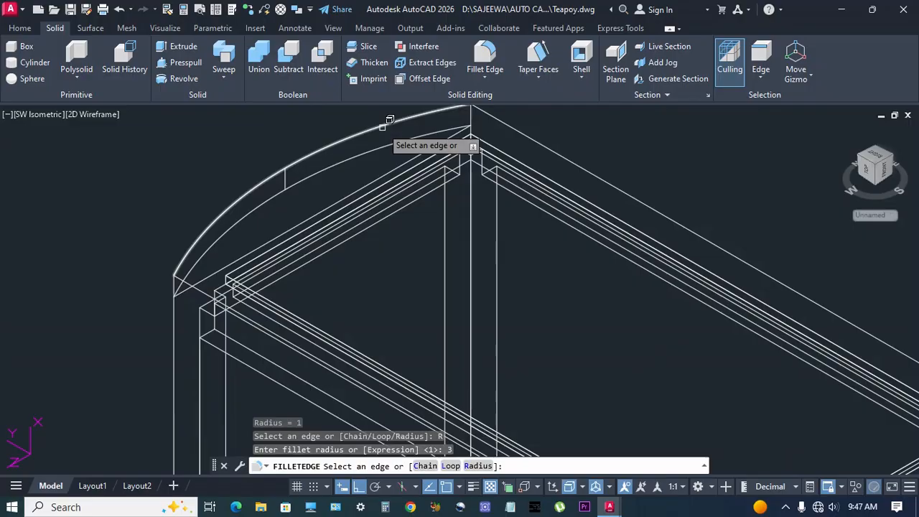
pyautogui.click(382, 127)
pyautogui.click(511, 132)
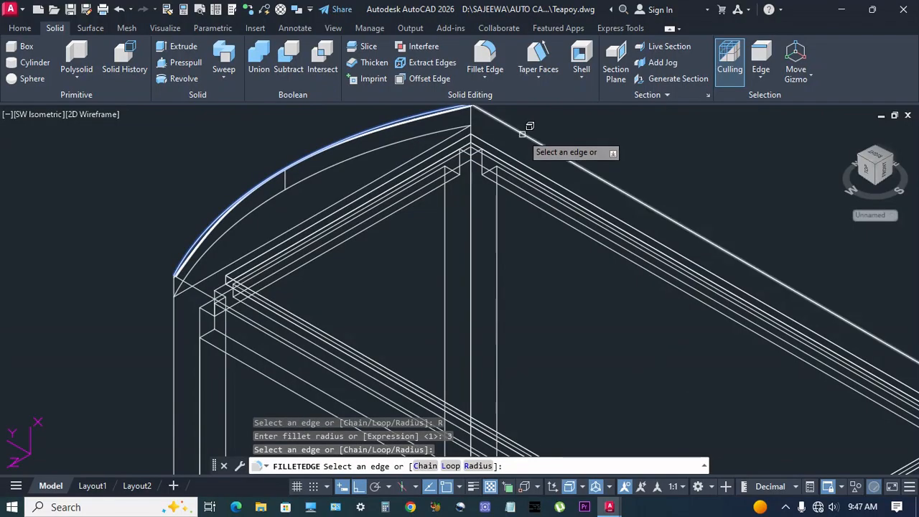
pyautogui.scroll(3, 200, 287)
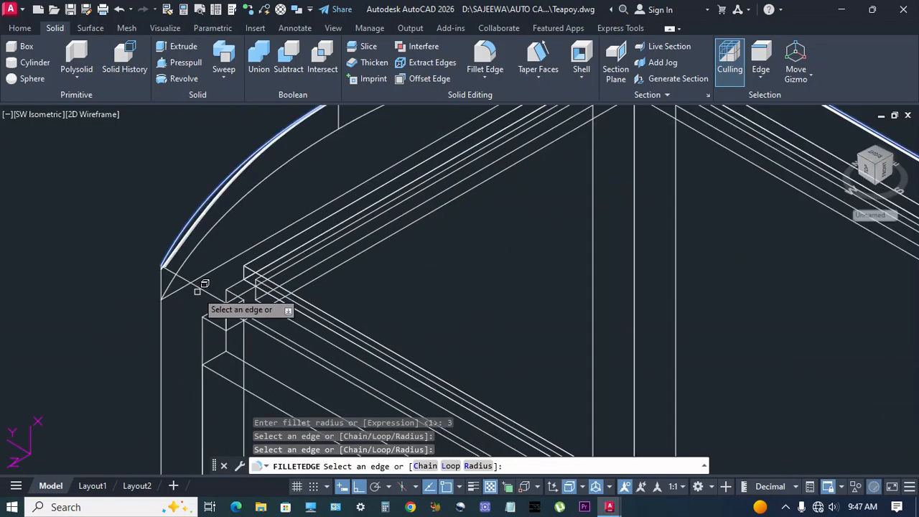
pyautogui.click(202, 288)
pyautogui.scroll(-7, 184, 251)
pyautogui.scroll(9, 380, 302)
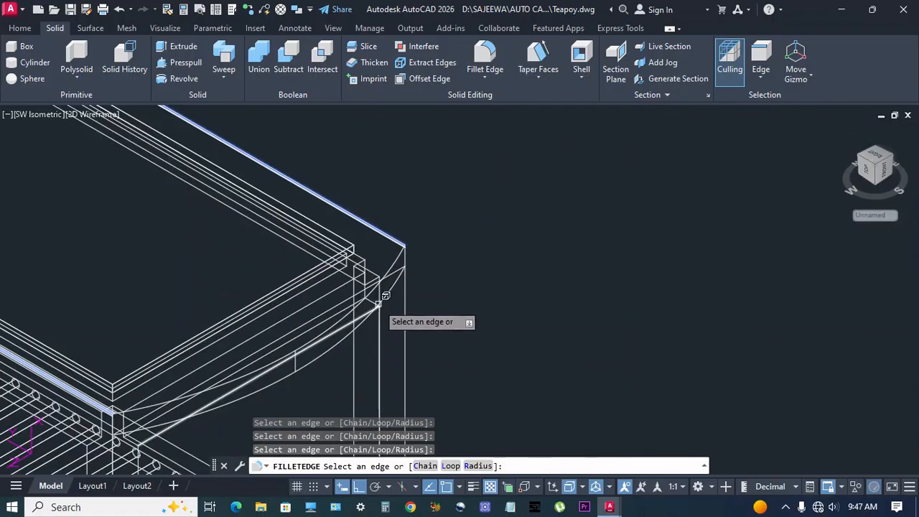
pyautogui.click(407, 212)
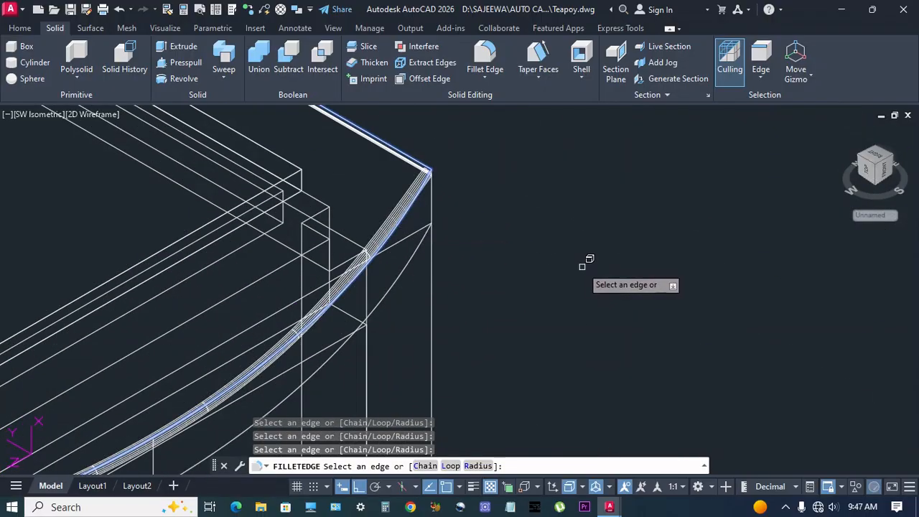
pyautogui.scroll(-6, 582, 266)
pyautogui.moveTo(119, 252); pyautogui.dragTo(212, 306, button='middle')
pyautogui.rightClick(357, 247)
pyautogui.click(370, 259)
pyautogui.press('Return')
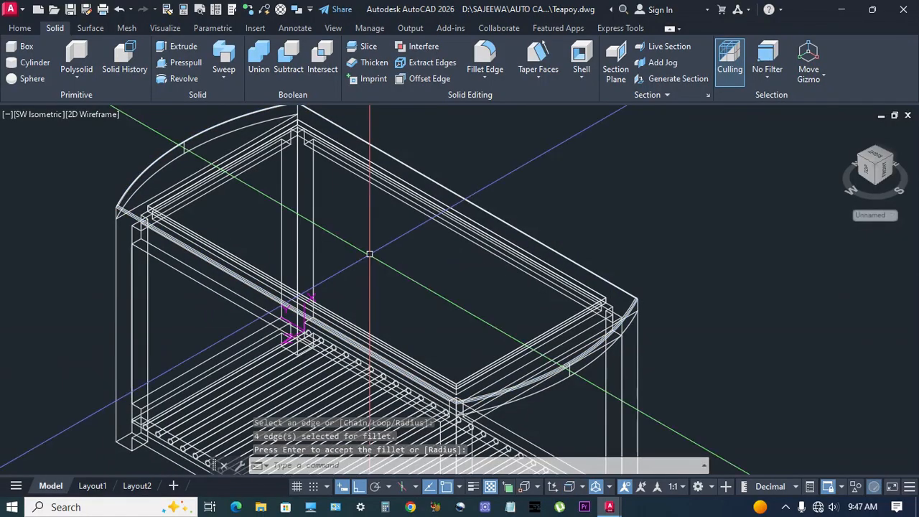
# Fillet the lower outer edges of both curved tabletop ends with a radius of 1
pyautogui.click(486, 54)
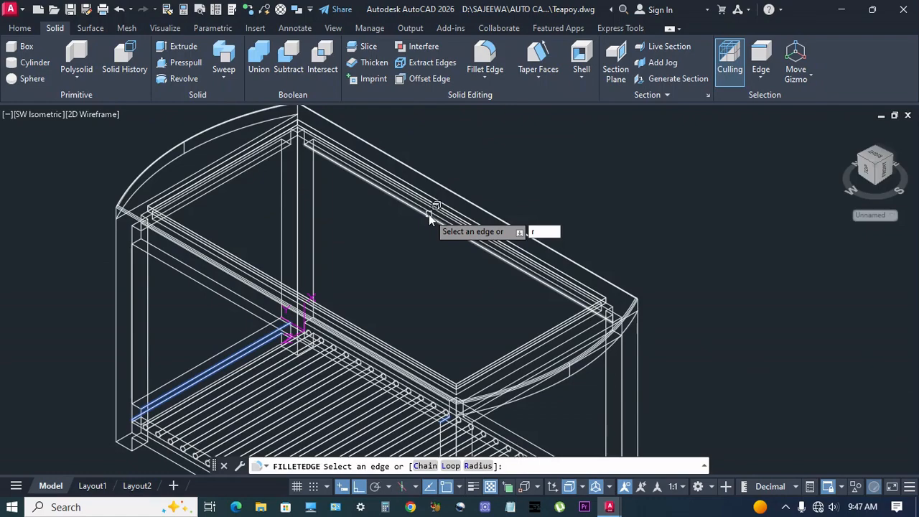
pyautogui.write('r')
pyautogui.press('Return')
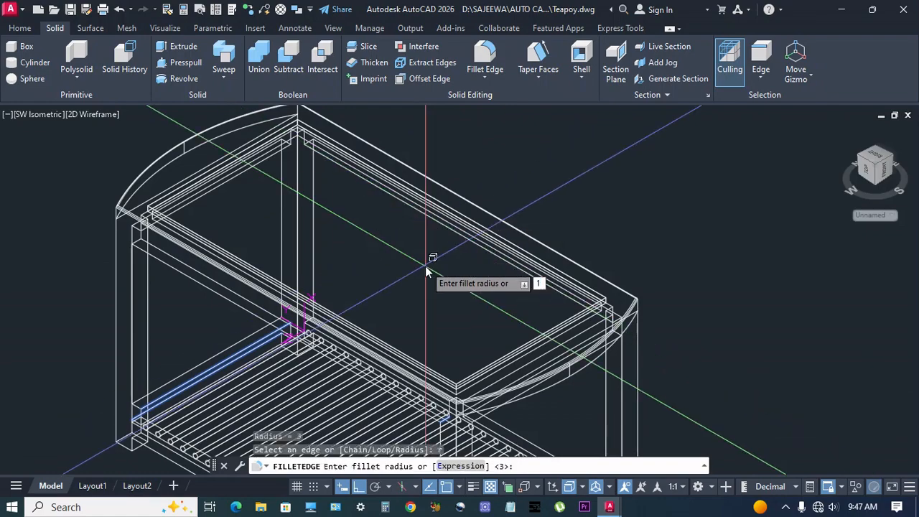
pyautogui.press('Return')
pyautogui.scroll(2, 593, 381)
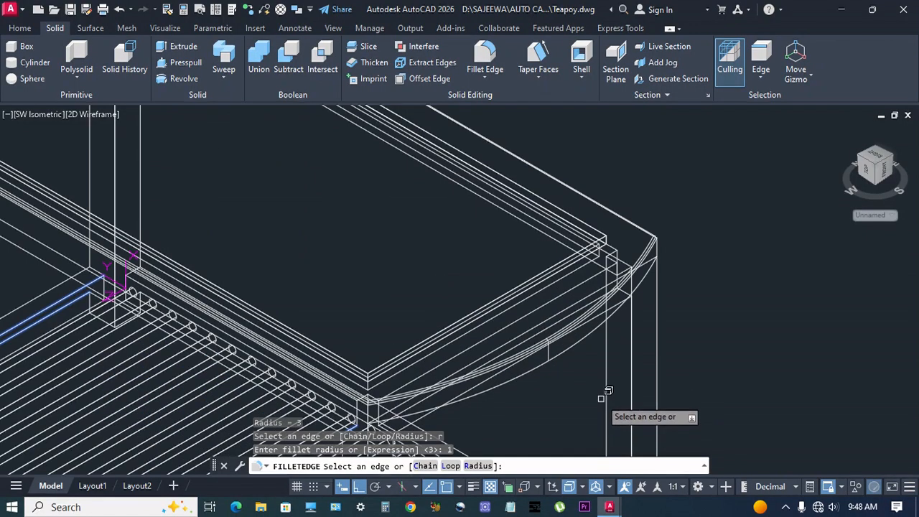
pyautogui.click(572, 346)
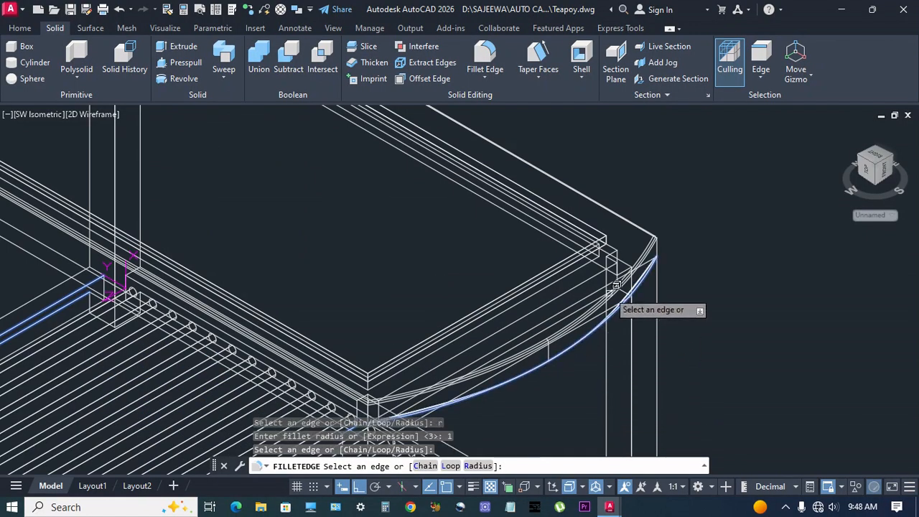
pyautogui.scroll(-4, 648, 169)
pyautogui.scroll(4, 295, 201)
pyautogui.click(331, 167)
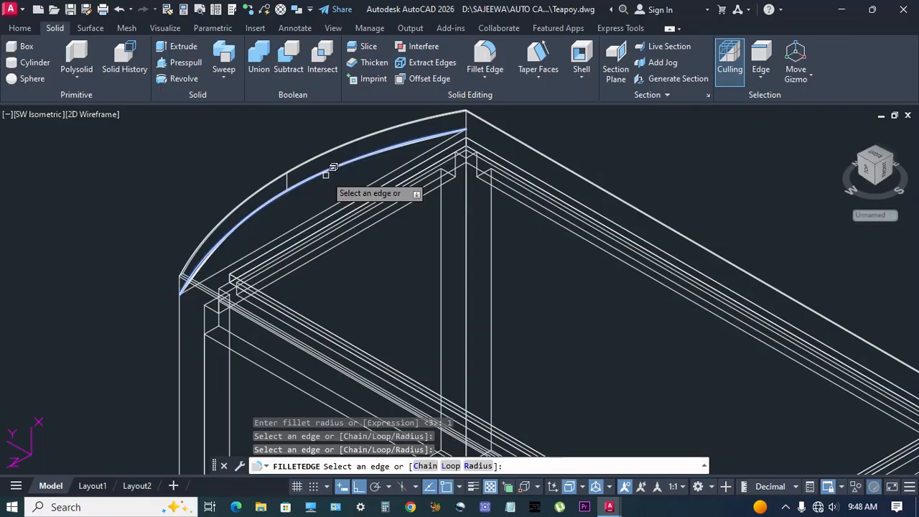
pyautogui.scroll(-4, 460, 179)
pyautogui.rightClick(511, 253)
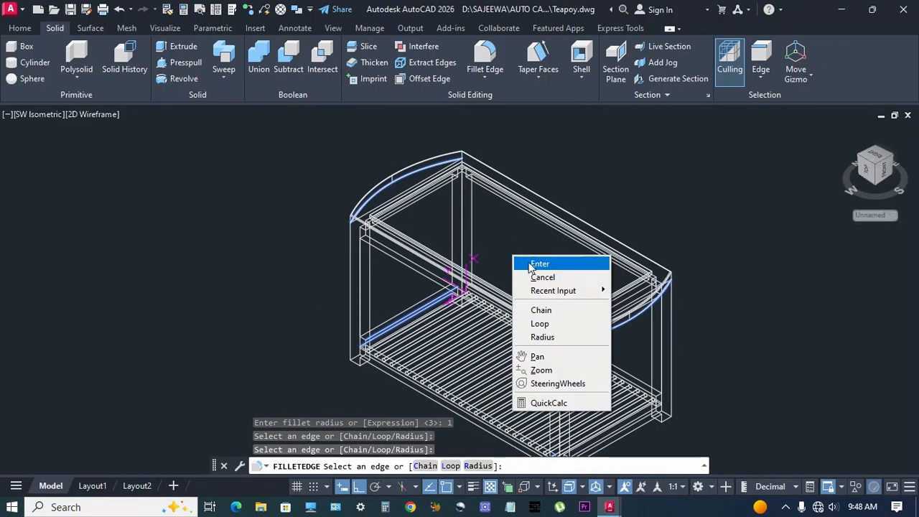
pyautogui.click(531, 264)
pyautogui.press('Return')
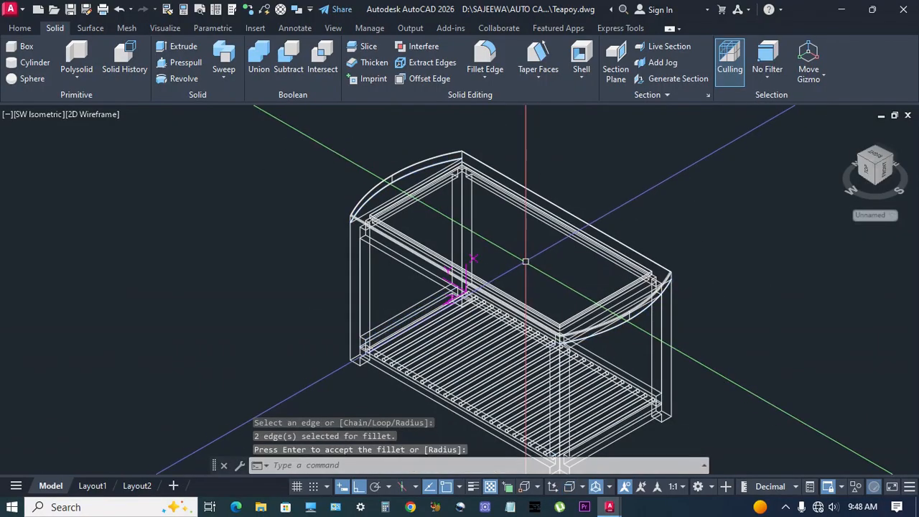
pyautogui.scroll(-2, 349, 241)
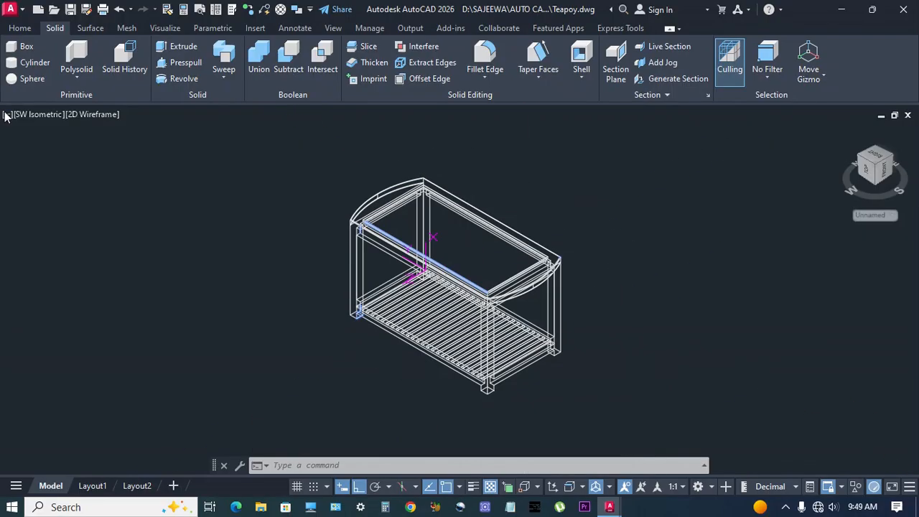
# Reset the coordinate system to World and show the UCS icon away from the origin
pyautogui.click(19, 29)
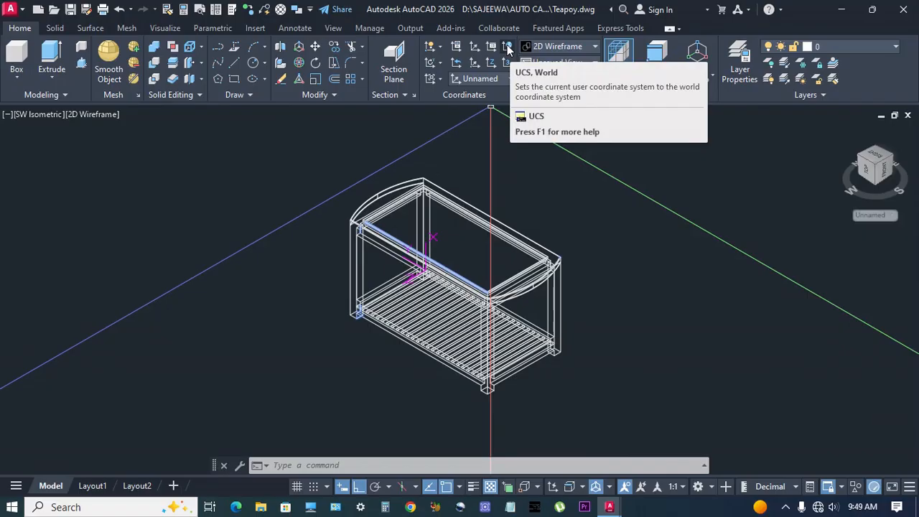
pyautogui.click(507, 48)
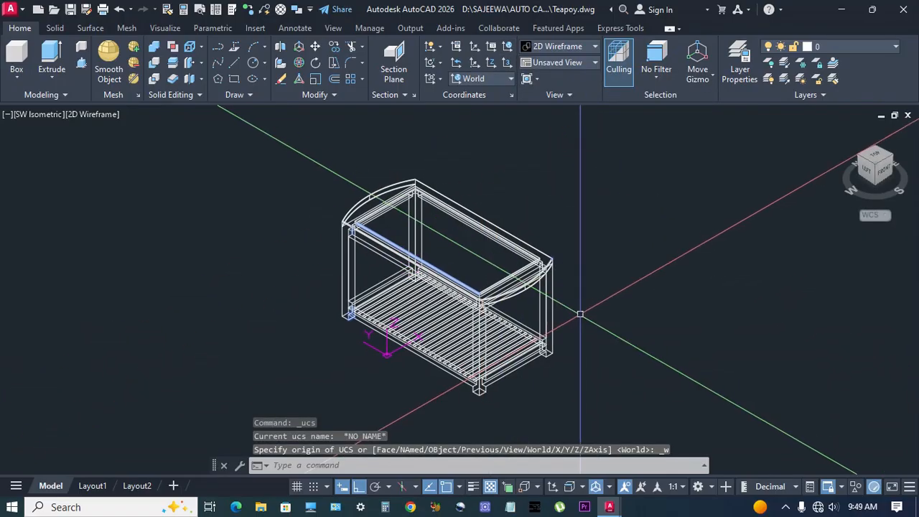
pyautogui.click(440, 48)
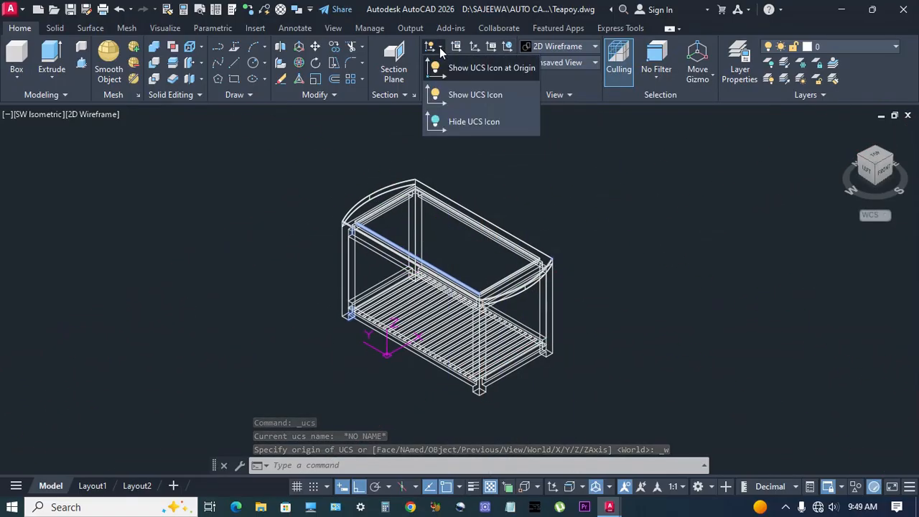
pyautogui.click(455, 96)
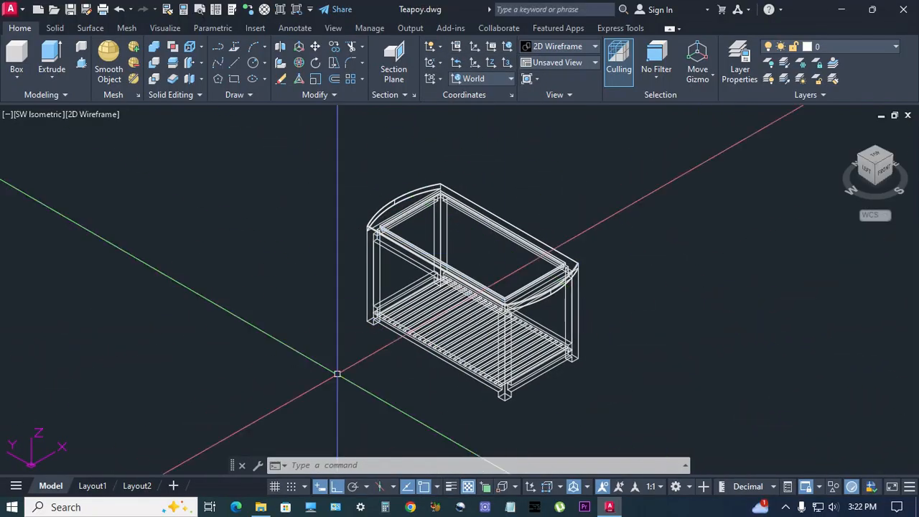
# Switch to the Top view and align the UCS with the current view
pyautogui.click(46, 116)
pyautogui.click(74, 148)
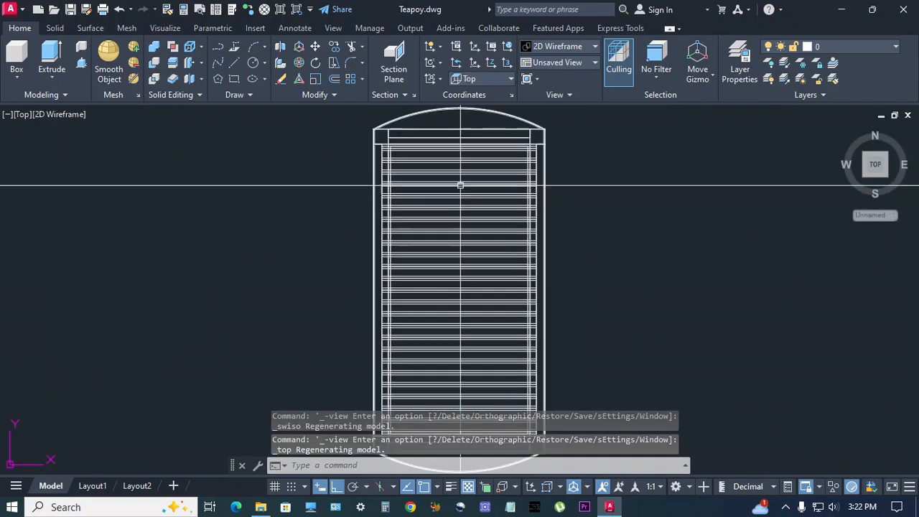
pyautogui.click(441, 80)
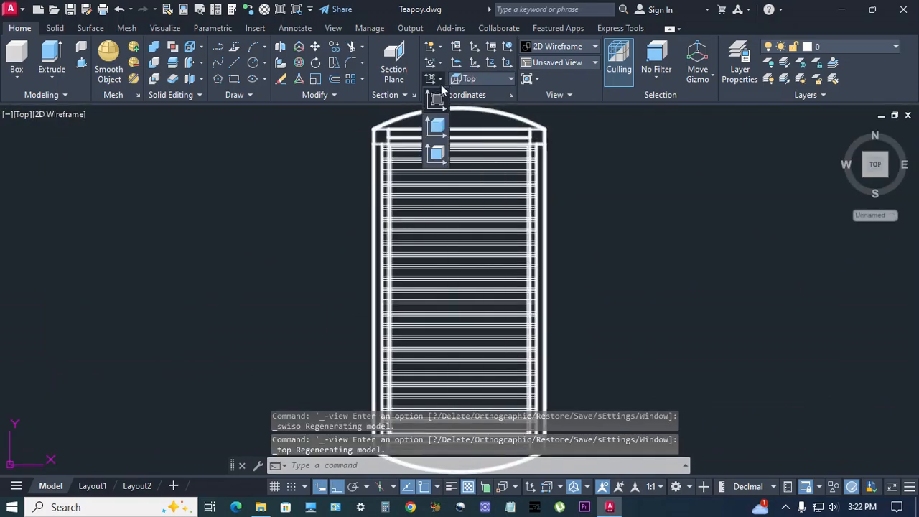
pyautogui.click(436, 102)
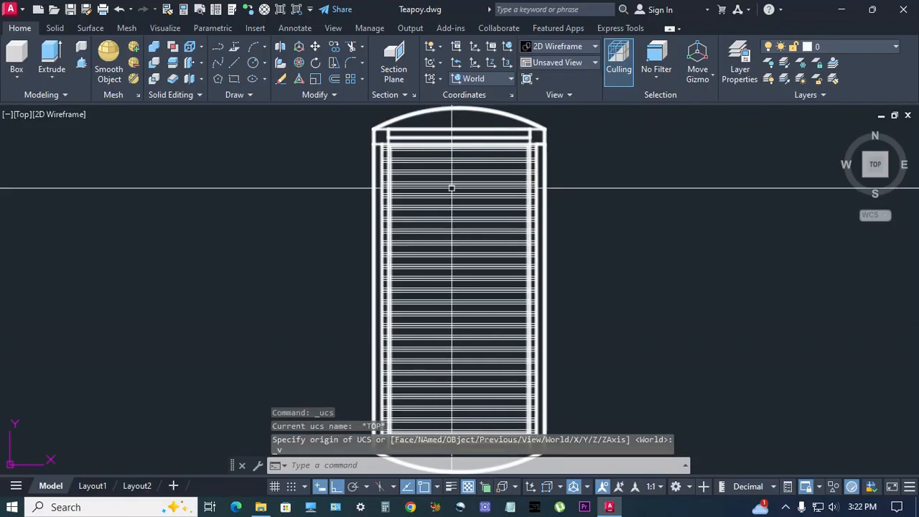
# Create a rectangular planar surface (PLANESURF) about 10749 by 12256 with the teapoy near its middle
pyautogui.scroll(-5, 439, 201)
pyautogui.moveTo(437, 212); pyautogui.dragTo(428, 209, button='middle')
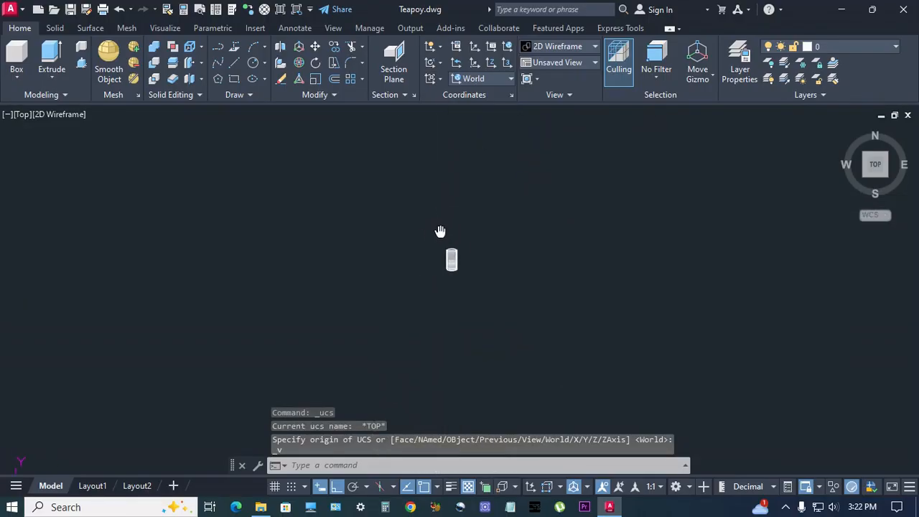
pyautogui.write('PL')
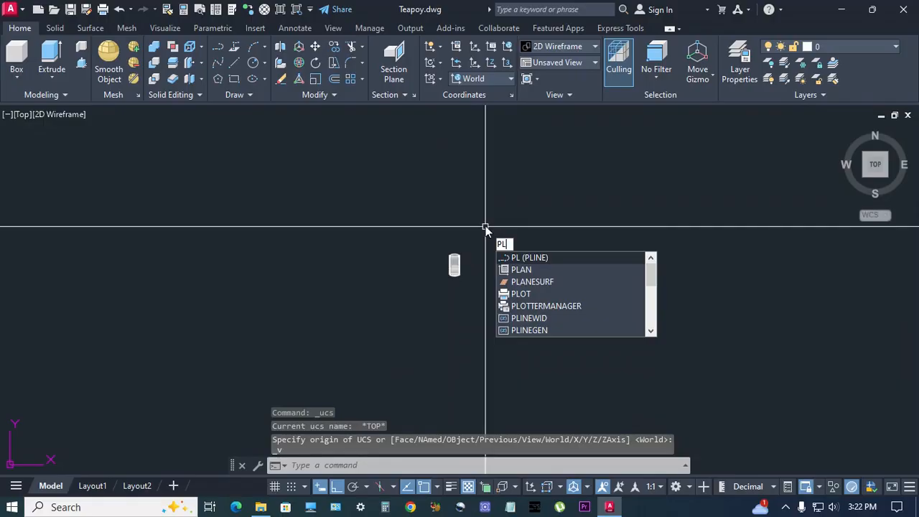
pyautogui.click(529, 282)
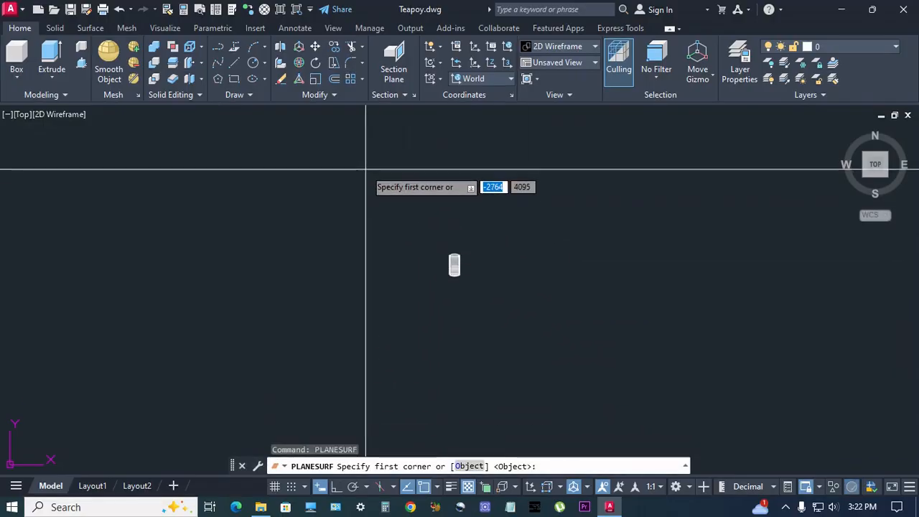
pyautogui.click(318, 120)
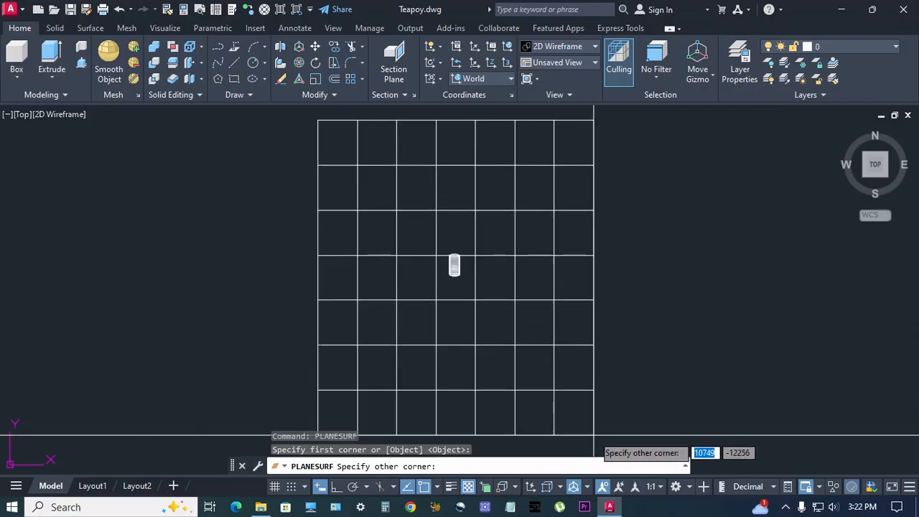
pyautogui.click(593, 435)
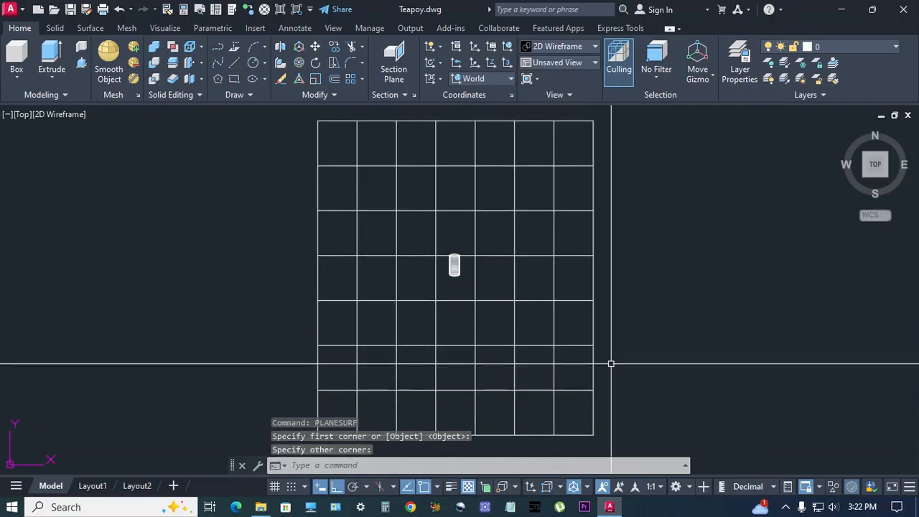
# Return to the SW Isometric view and set the visual style to Realistic
pyautogui.click(23, 114)
pyautogui.click(68, 237)
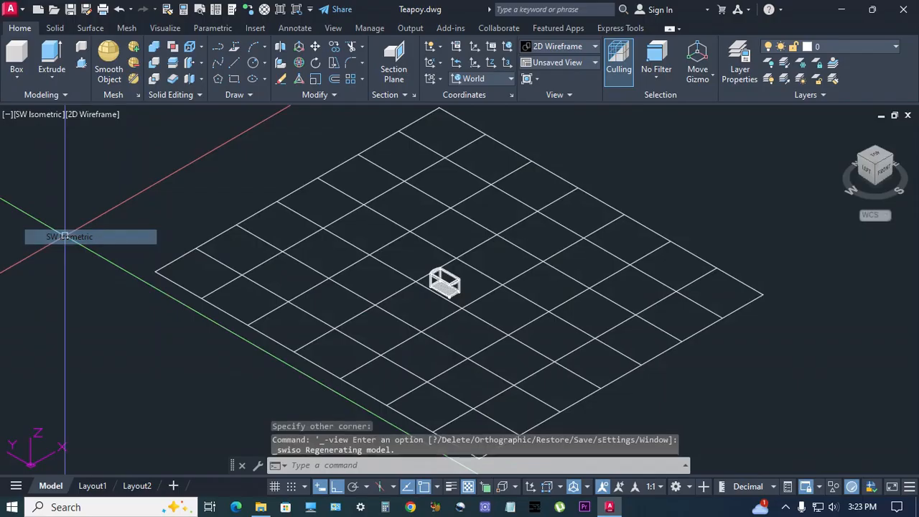
pyautogui.click(92, 115)
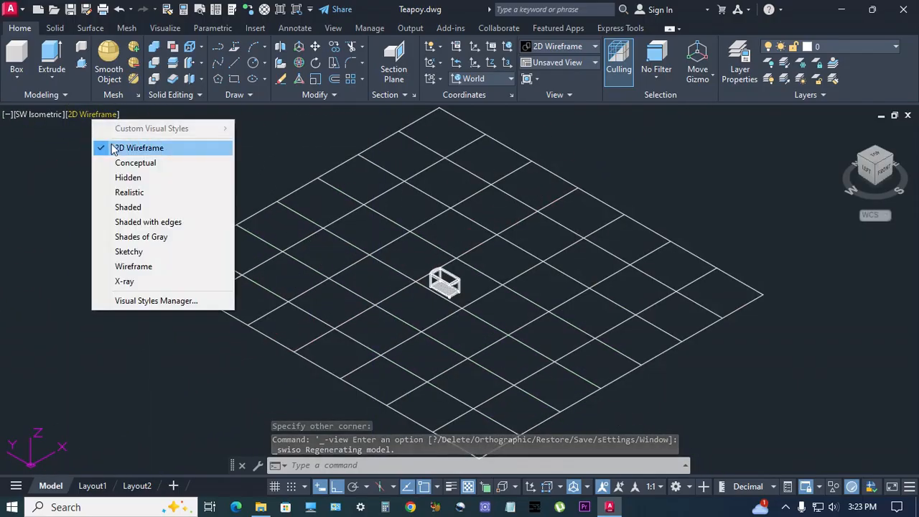
pyautogui.click(126, 193)
# Move the planar surface down 450 along the Z axis using 3D Move
pyautogui.click(748, 340)
pyautogui.click(709, 308)
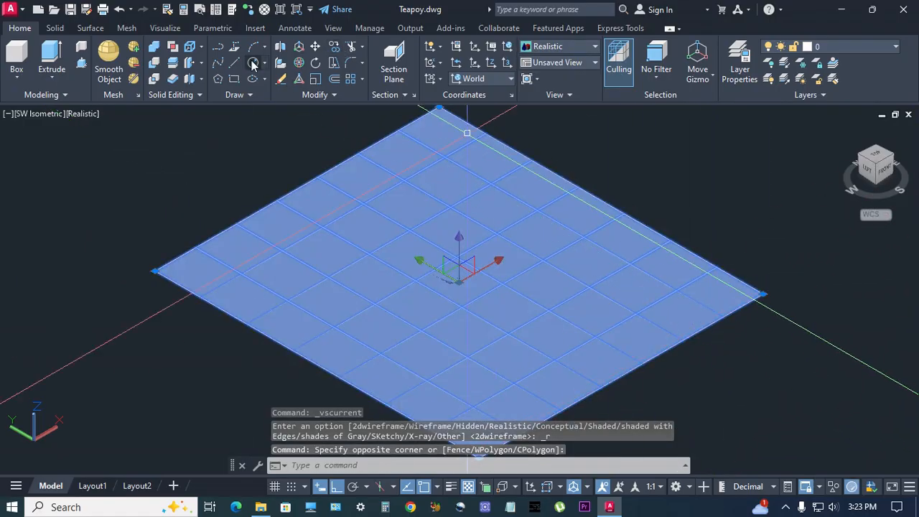
pyautogui.click(299, 48)
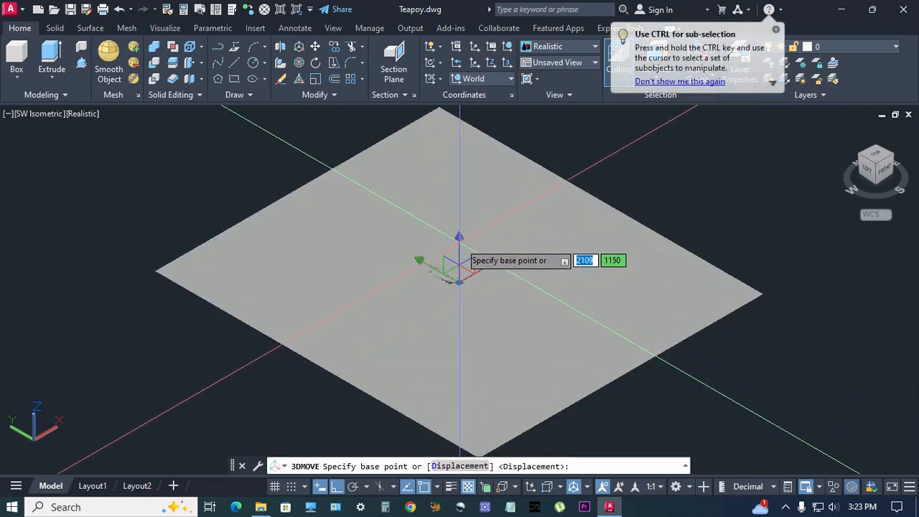
pyautogui.click(460, 268)
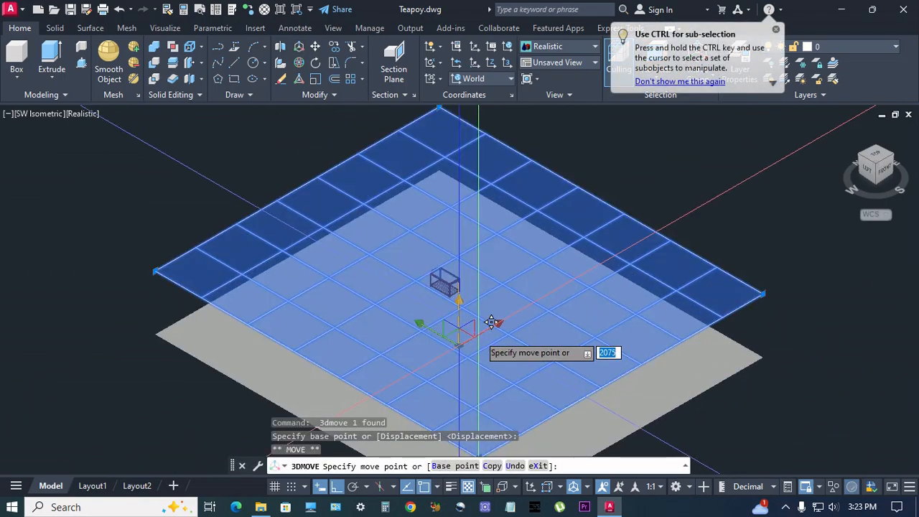
pyautogui.press('Return')
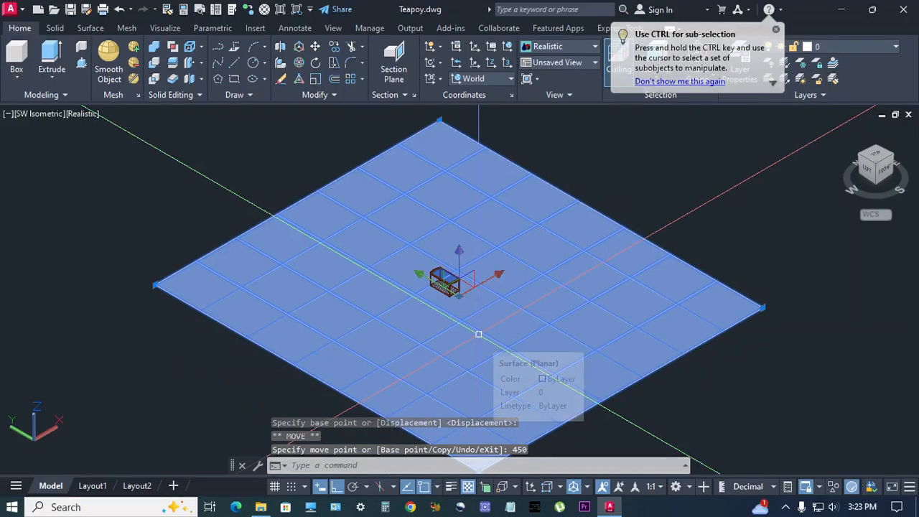
pyautogui.press('Escape')
# Assign the document's navy carpet flooring material to the planar surface and close the materials browser
pyautogui.scroll(5, 427, 282)
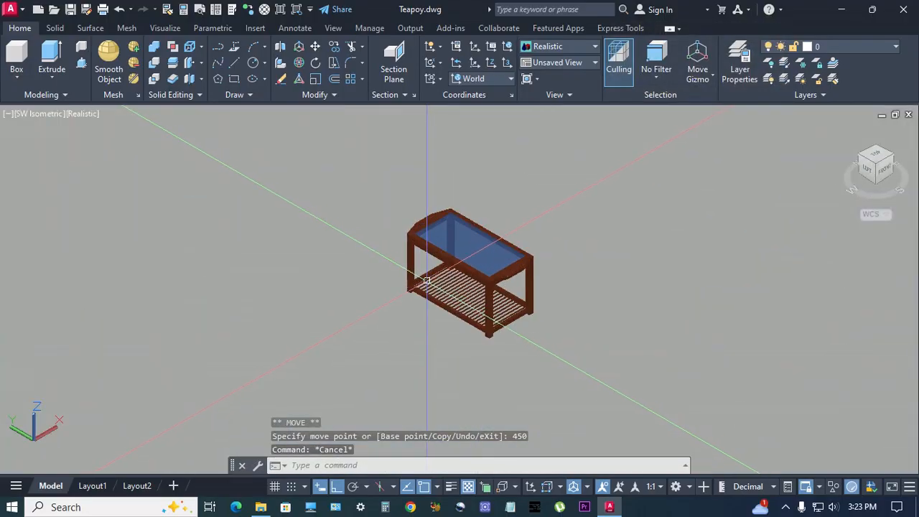
pyautogui.scroll(3, 426, 282)
pyautogui.click(264, 10)
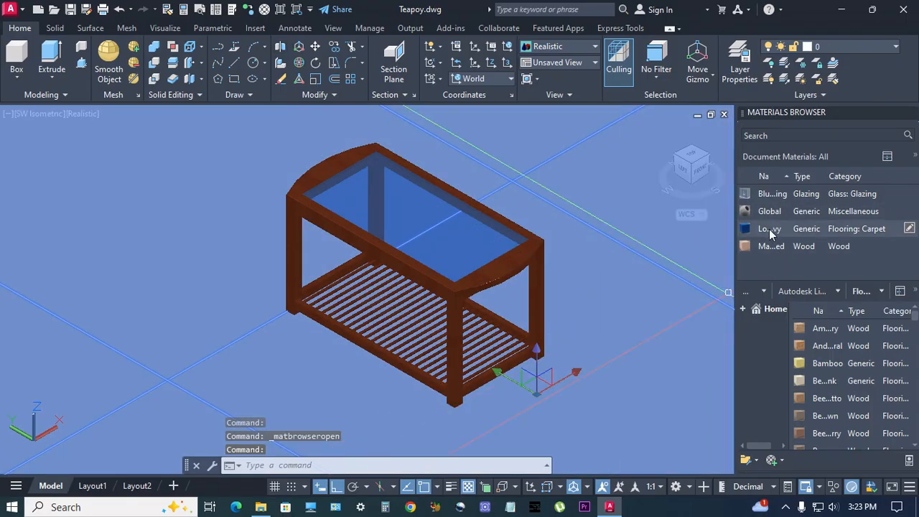
pyautogui.rightClick(769, 229)
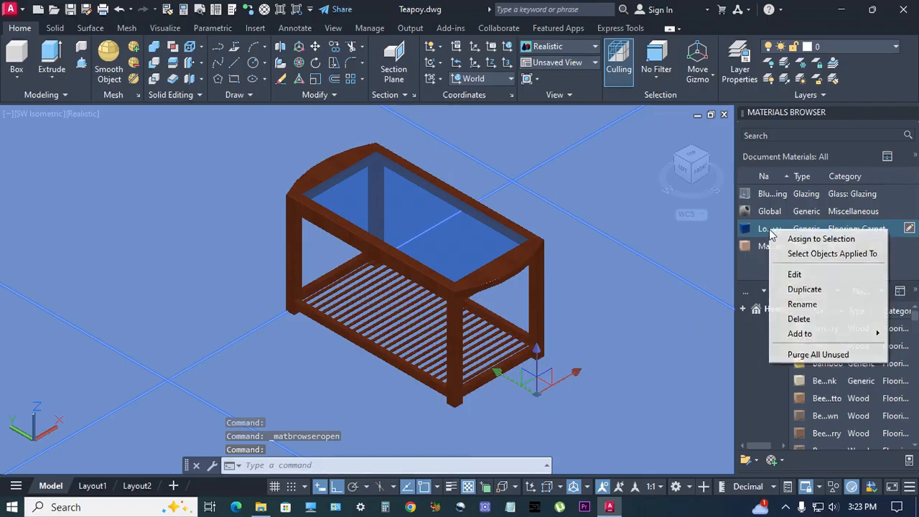
pyautogui.click(816, 246)
pyautogui.moveTo(534, 310)
pyautogui.mouseDown(button='middle')
pyautogui.moveTo(578, 310)
pyautogui.moveTo(549, 313)
pyautogui.mouseUp(button='middle')
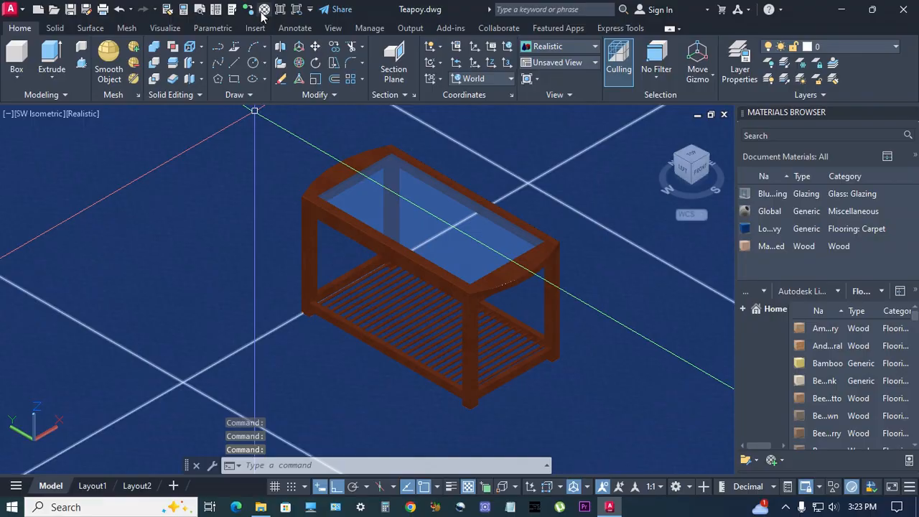
pyautogui.click(264, 10)
# Zoom in on the whole teapoy with a window drawn closely around it
pyautogui.moveTo(663, 322); pyautogui.dragTo(593, 328, button='middle')
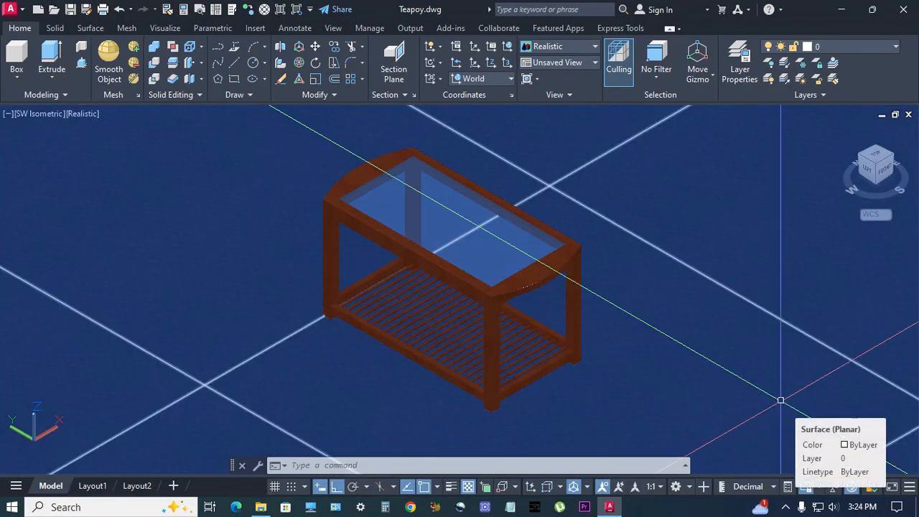
pyautogui.write('z')
pyautogui.press('Return')
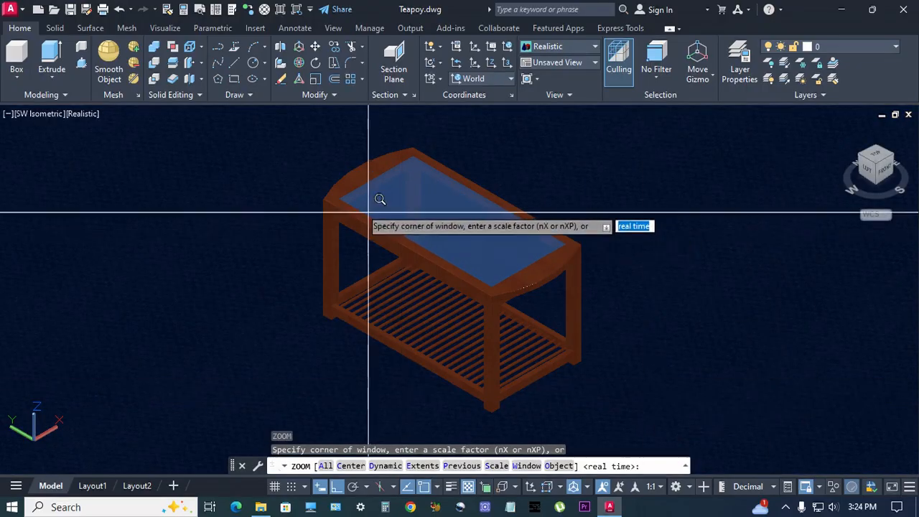
pyautogui.click(299, 137)
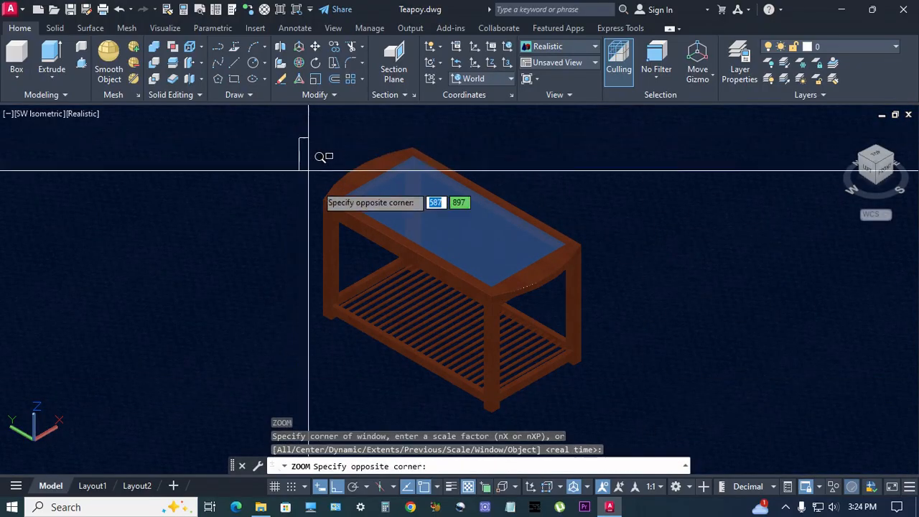
pyautogui.click(632, 402)
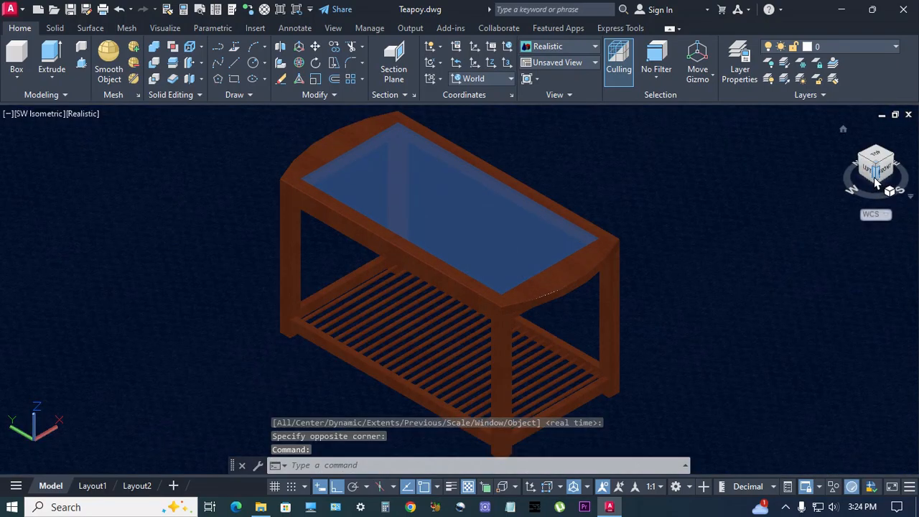
# Switch the view to Perspective projection and orbit slightly to a lower viewing angle on the teapoy
pyautogui.rightClick(875, 183)
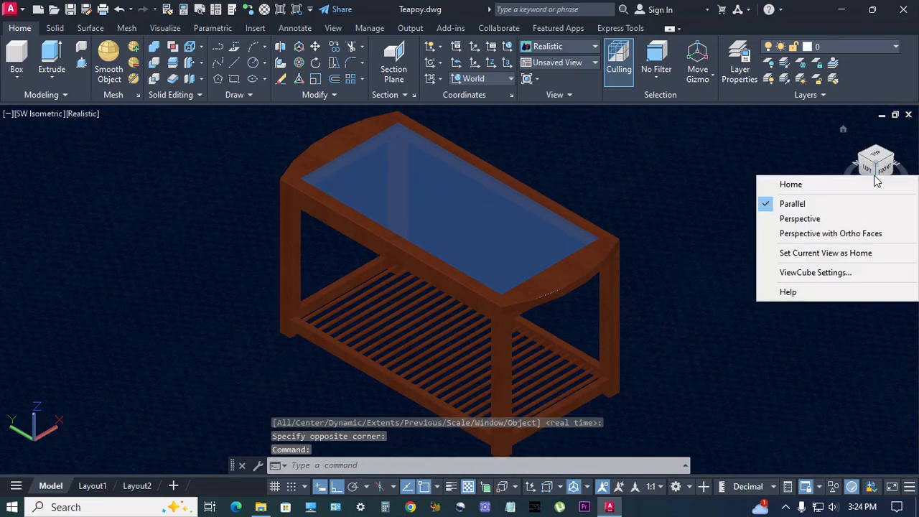
pyautogui.click(799, 218)
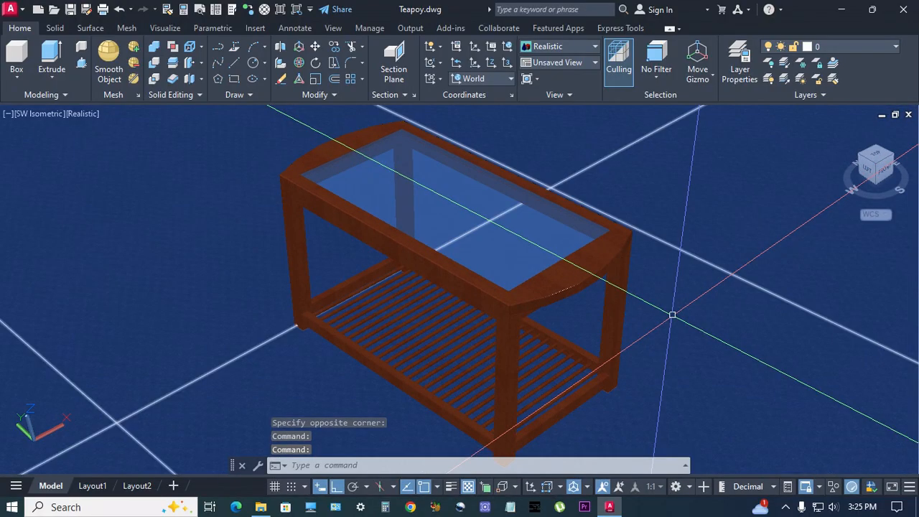
pyautogui.keyDown('shift'); pyautogui.moveTo(671, 315); pyautogui.dragTo(694, 319, button='middle'); pyautogui.keyUp('shift')
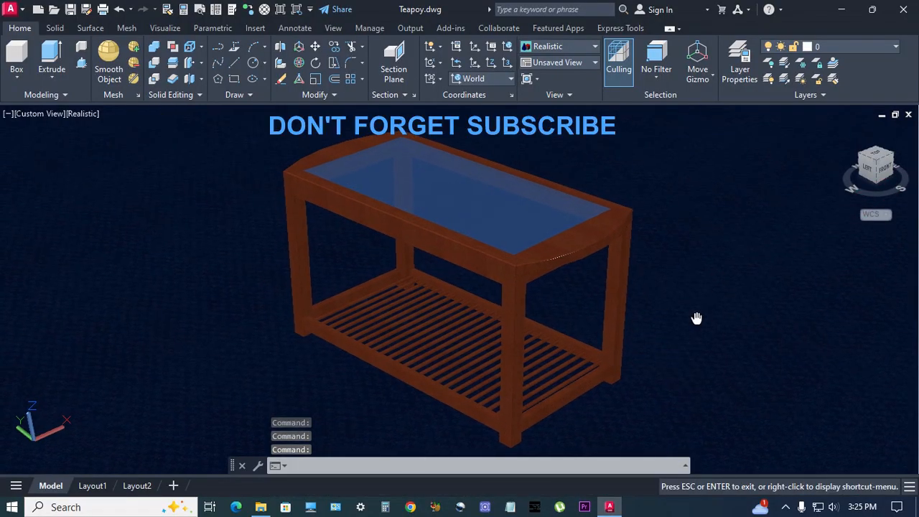
pyautogui.press('Escape')
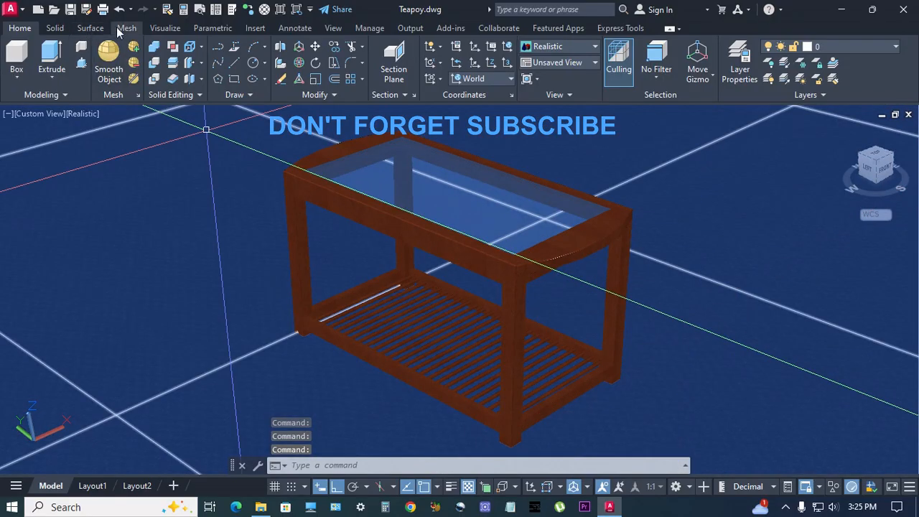
# Turn on the render environment with Sharp Highlights image based lighting and choose to use a custom background
pyautogui.click(173, 32)
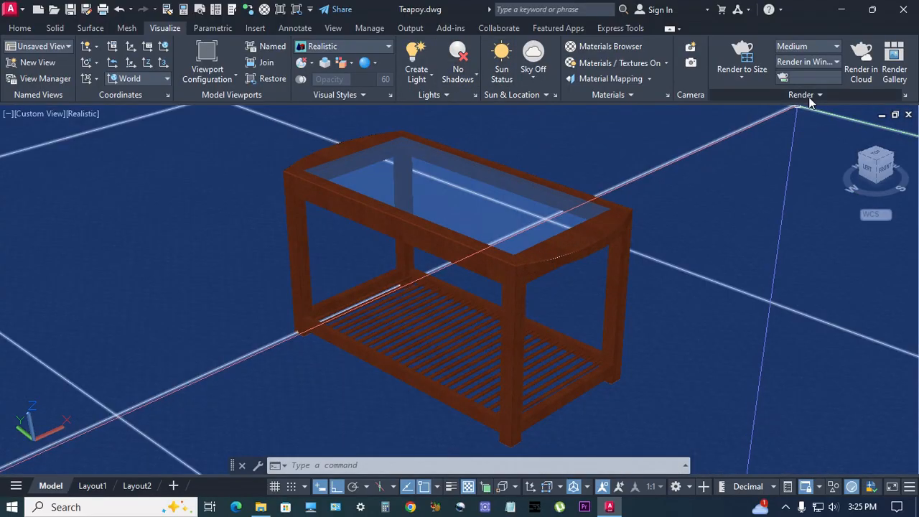
pyautogui.click(808, 97)
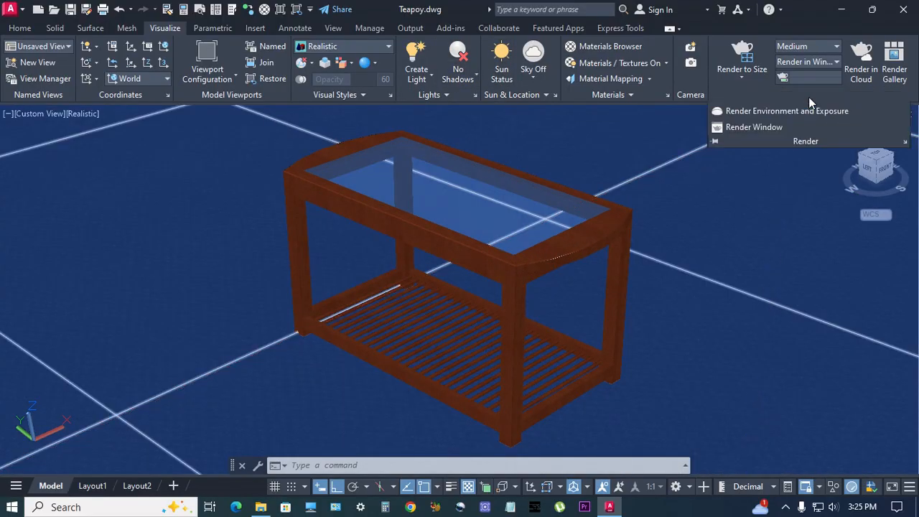
pyautogui.click(767, 112)
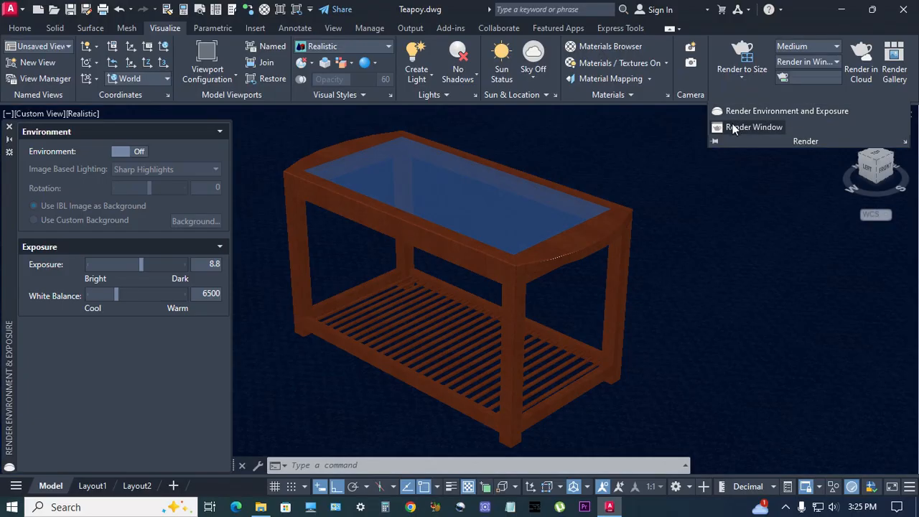
pyautogui.click(133, 153)
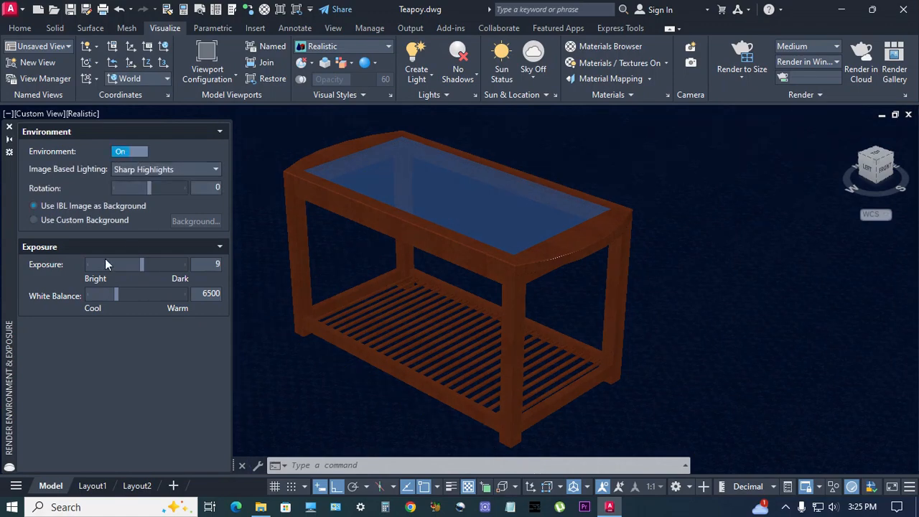
pyautogui.click(40, 221)
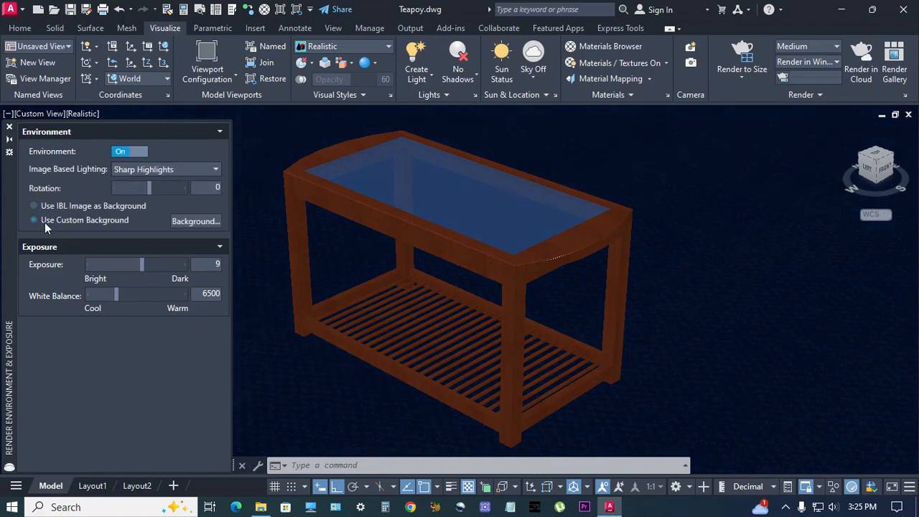
# Set the custom background to Solid type in white, RGB 255,255,255, and close the render environment settings
pyautogui.click(198, 224)
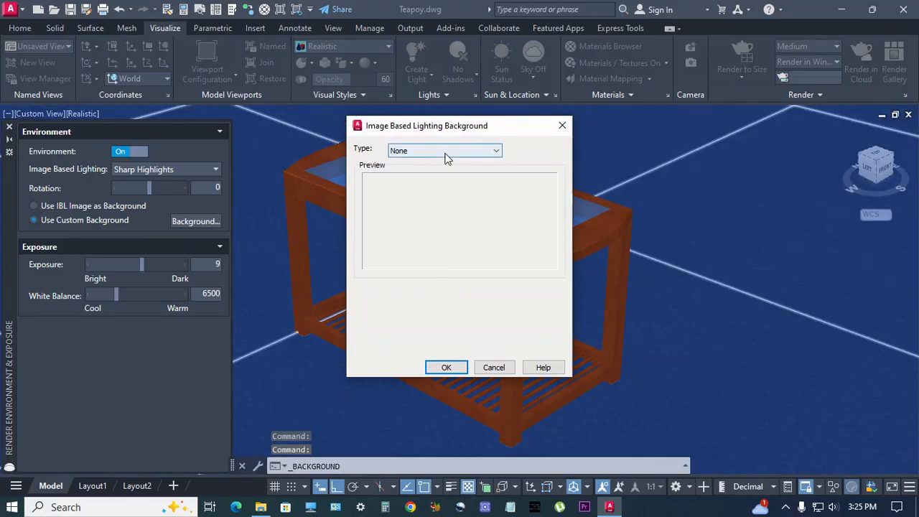
pyautogui.click(447, 152)
pyautogui.click(426, 173)
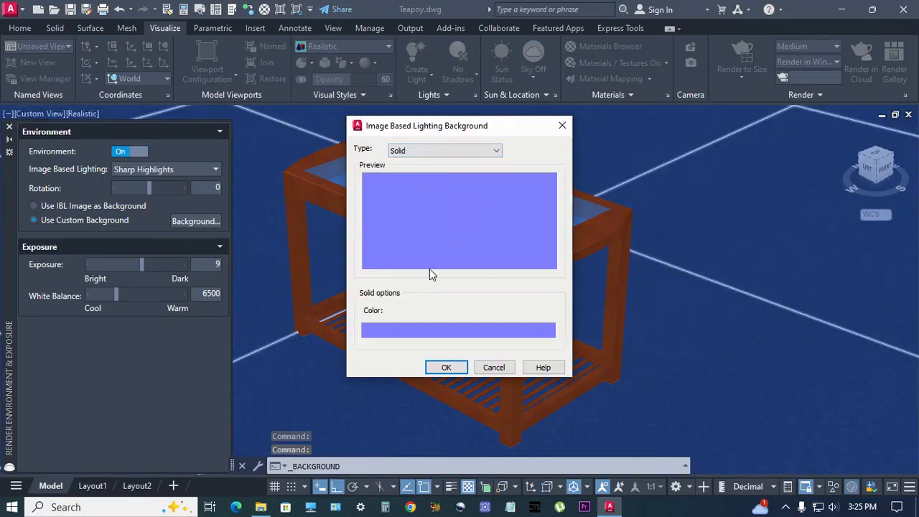
pyautogui.click(457, 332)
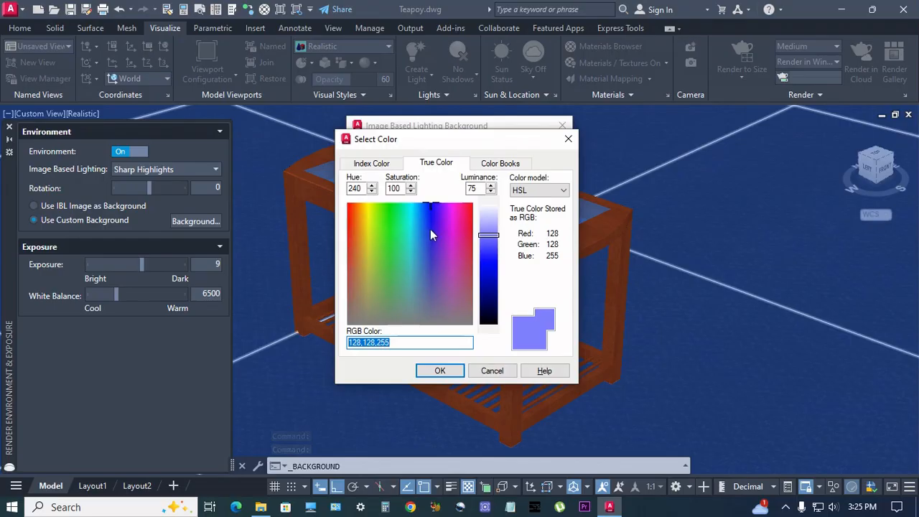
pyautogui.moveTo(491, 240); pyautogui.dragTo(493, 208)
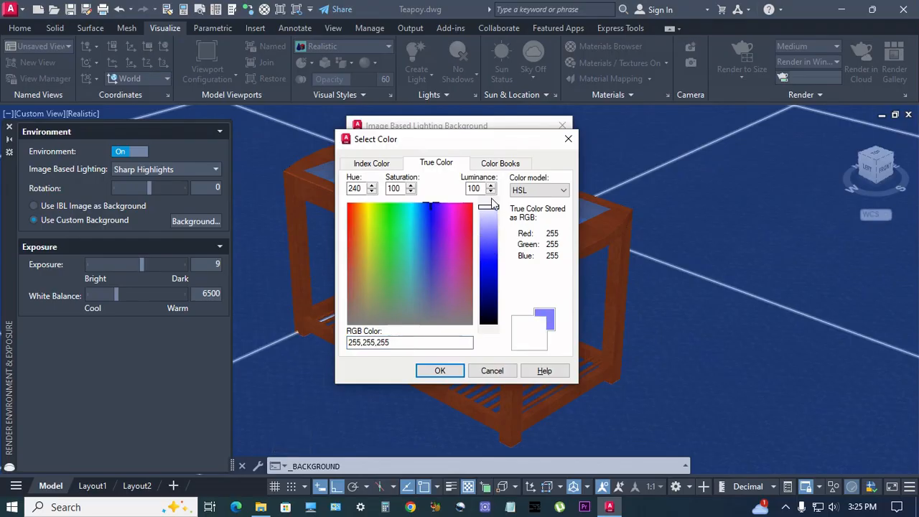
pyautogui.click(440, 371)
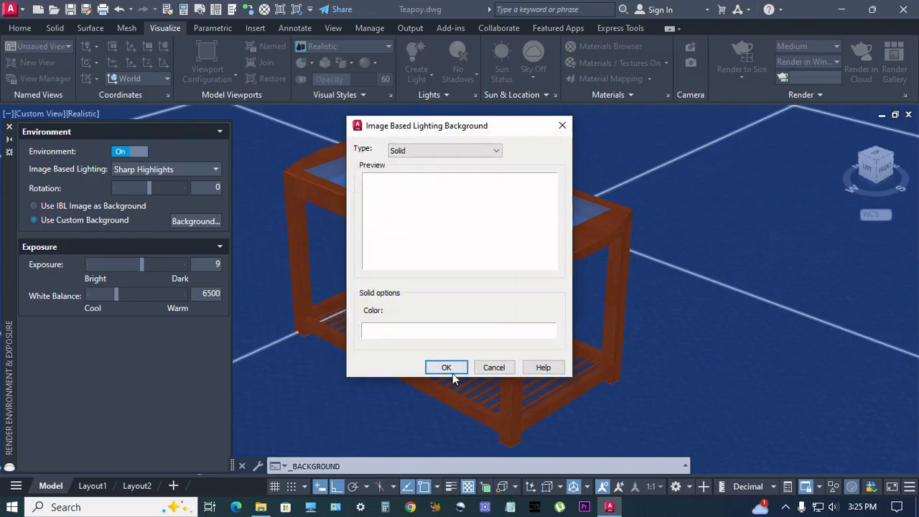
pyautogui.click(448, 369)
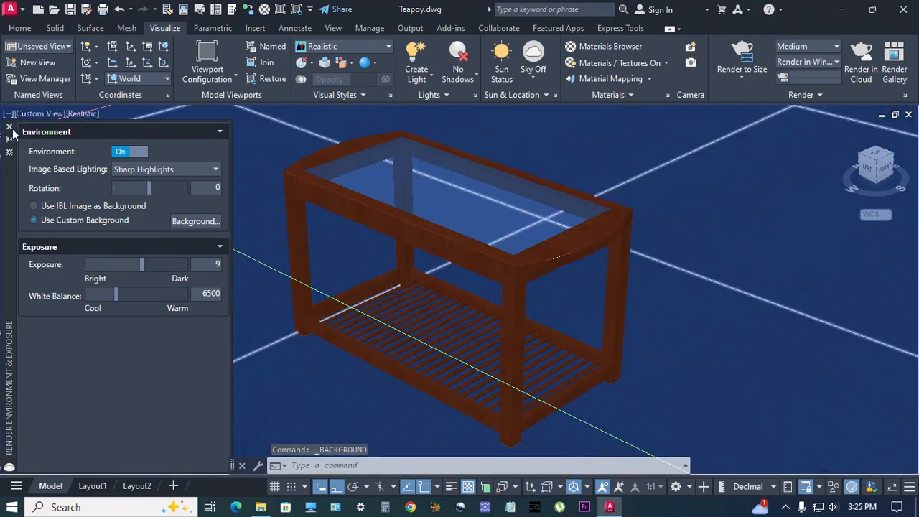
pyautogui.click(9, 128)
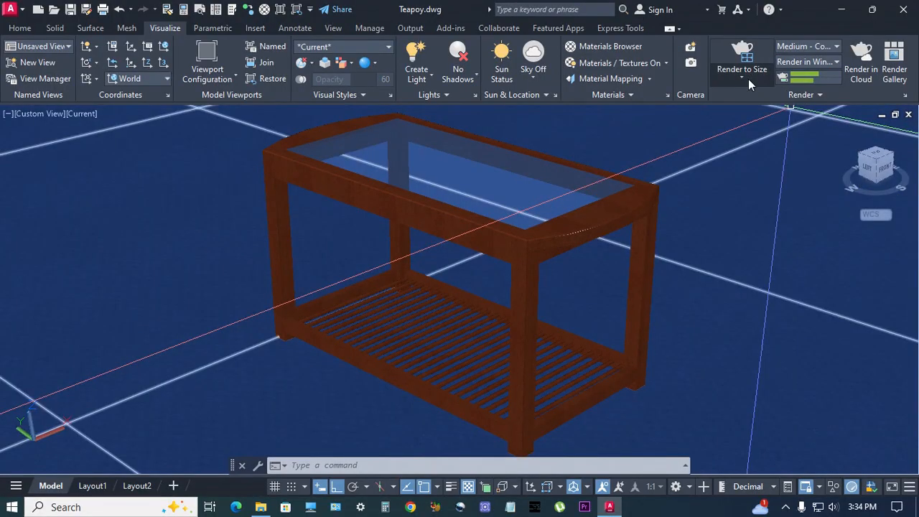
# Render the teapoy scene at the 1920 x 1080 px Full HDTV output size
pyautogui.click(748, 80)
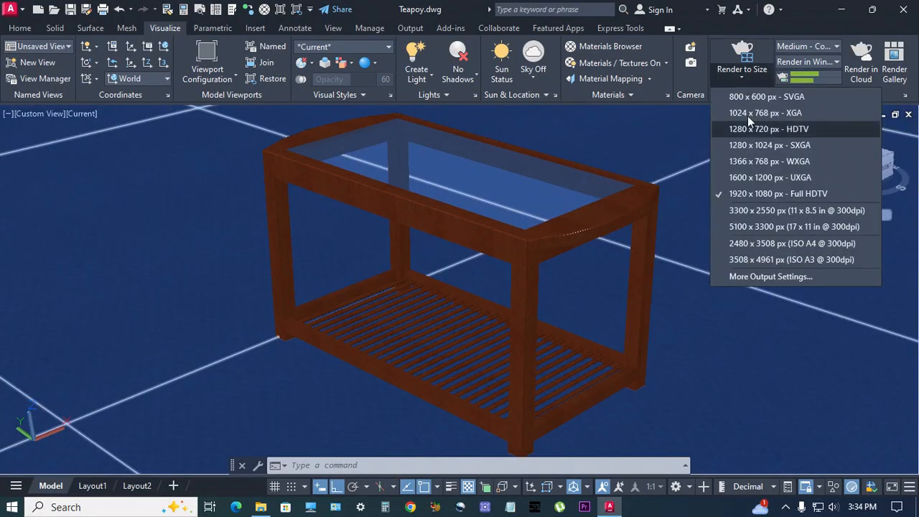
pyautogui.click(782, 193)
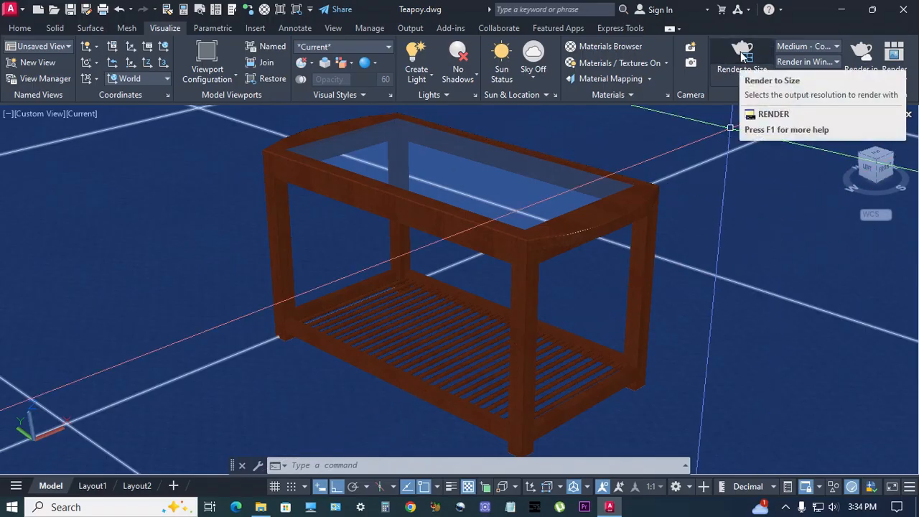
pyautogui.click(742, 55)
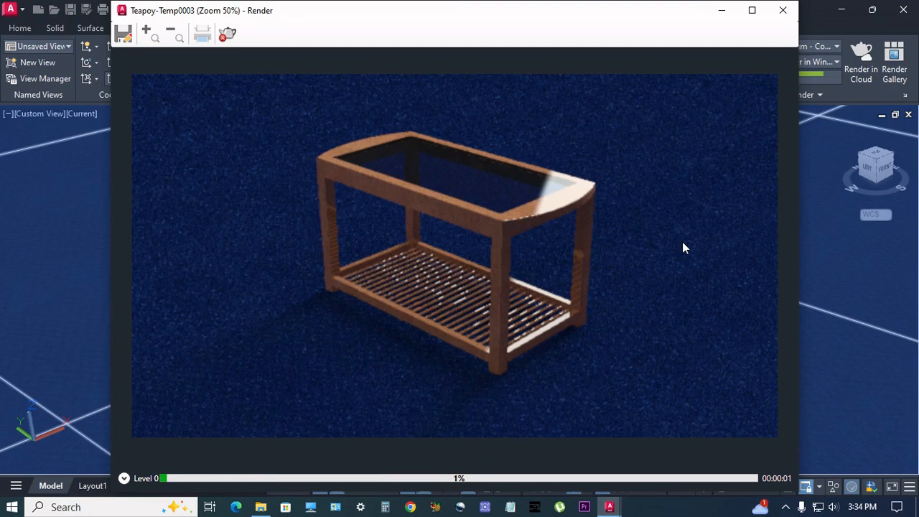